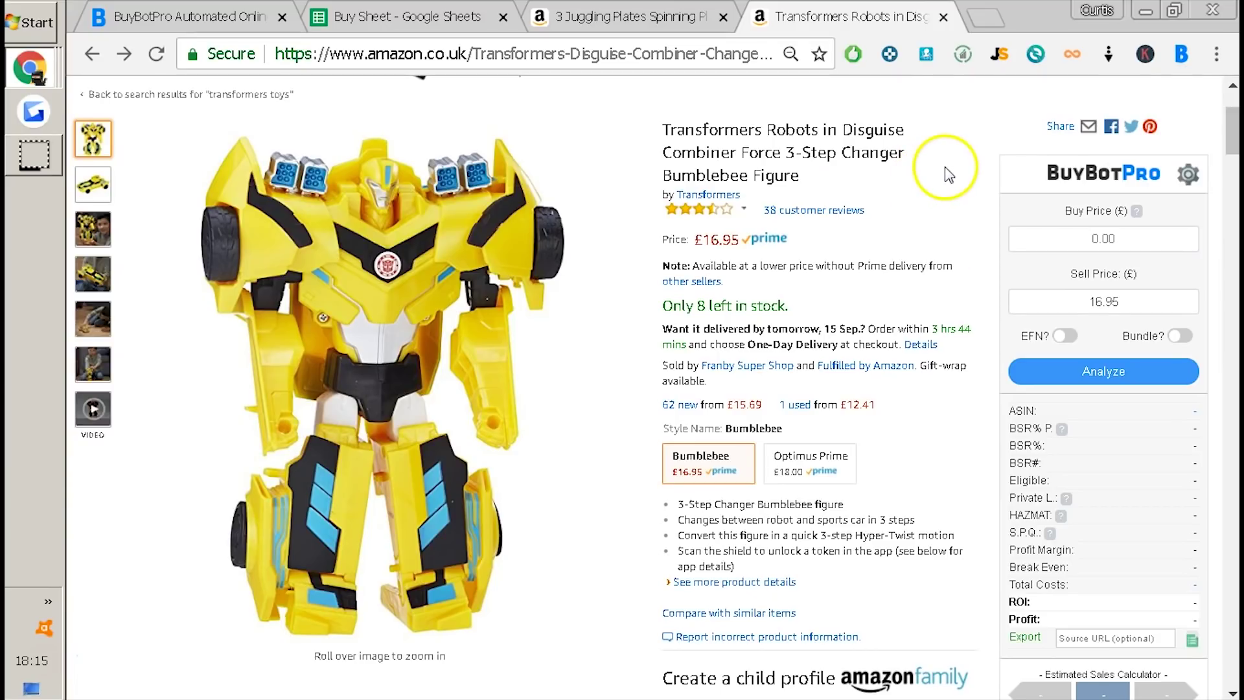
- Open the BuyBotPro settings and review the stock capital, max buy count and shipping cost fields
{"action": "left_click", "coordinate": [1189, 175]}
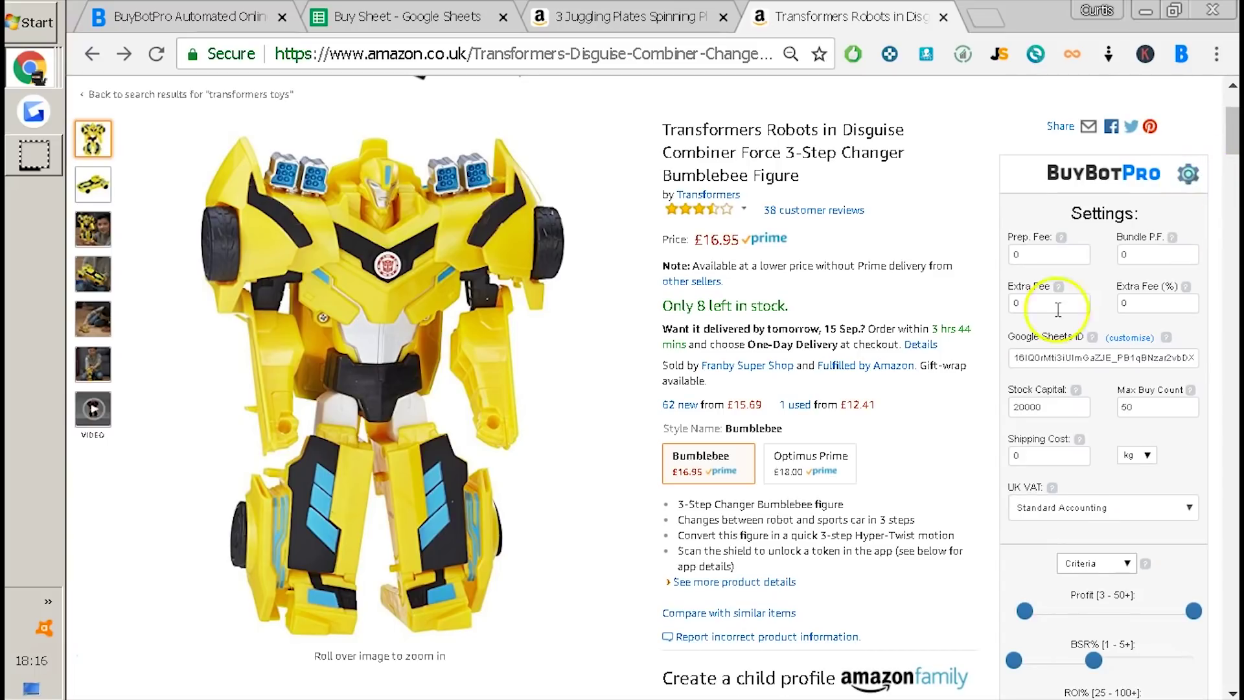
{"action": "mouse_move", "coordinate": [1228, 133]}
{"action": "left_mouse_down"}
{"action": "mouse_move", "coordinate": [1230, 155]}
{"action": "mouse_move", "coordinate": [1231, 143]}
{"action": "left_mouse_up"}
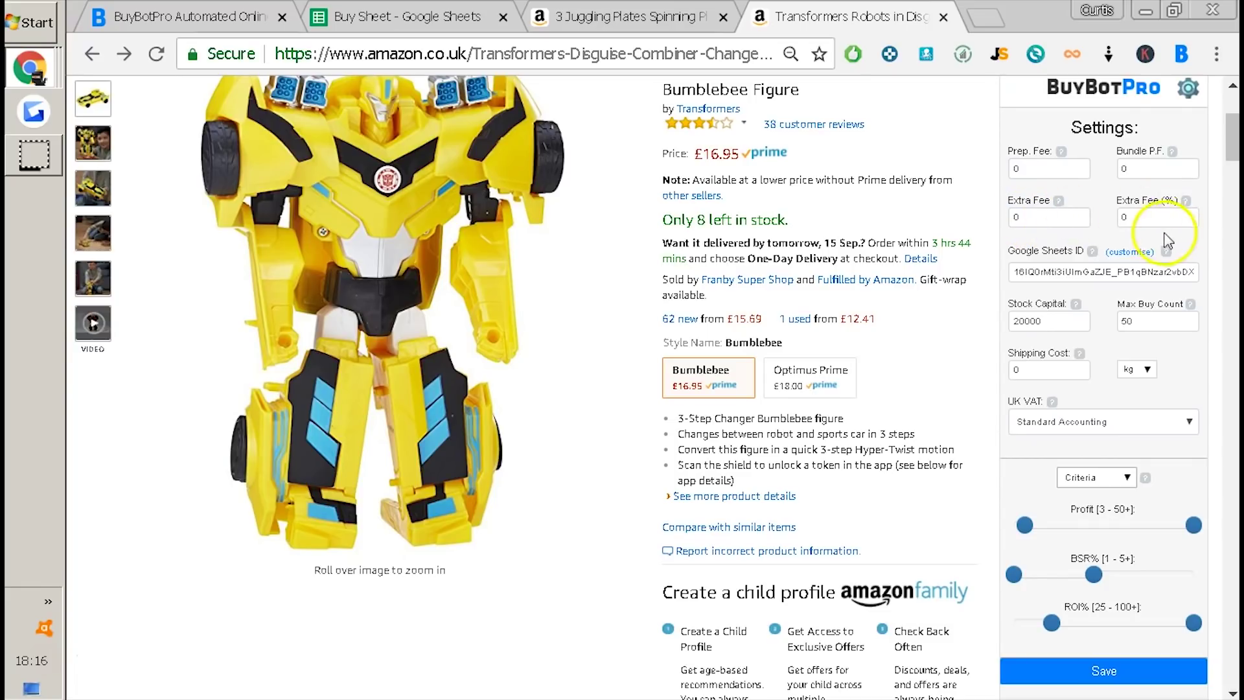
{"action": "left_click", "coordinate": [1033, 320]}
{"action": "left_click_drag", "start_coordinate": [1062, 320], "coordinate": [955, 321]}
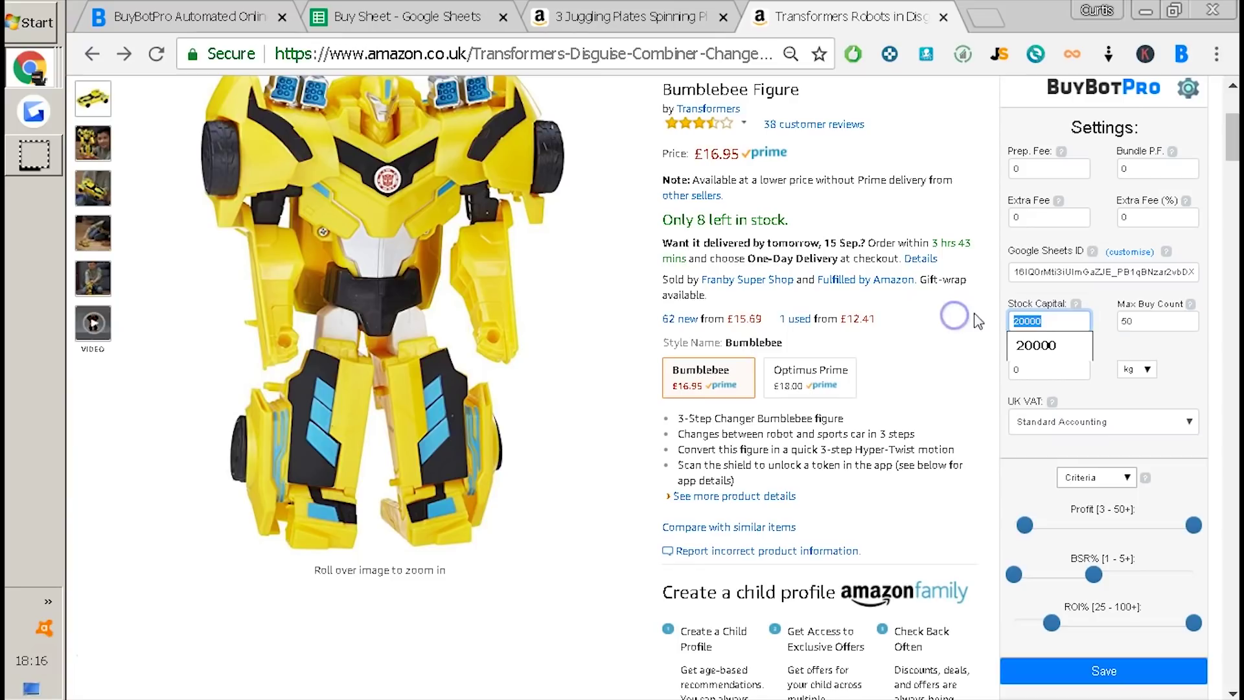
{"action": "left_click_drag", "start_coordinate": [1062, 313], "coordinate": [937, 318]}
{"action": "left_click", "coordinate": [936, 319]}
{"action": "left_click", "coordinate": [912, 360]}
{"action": "mouse_move", "coordinate": [1192, 306]}
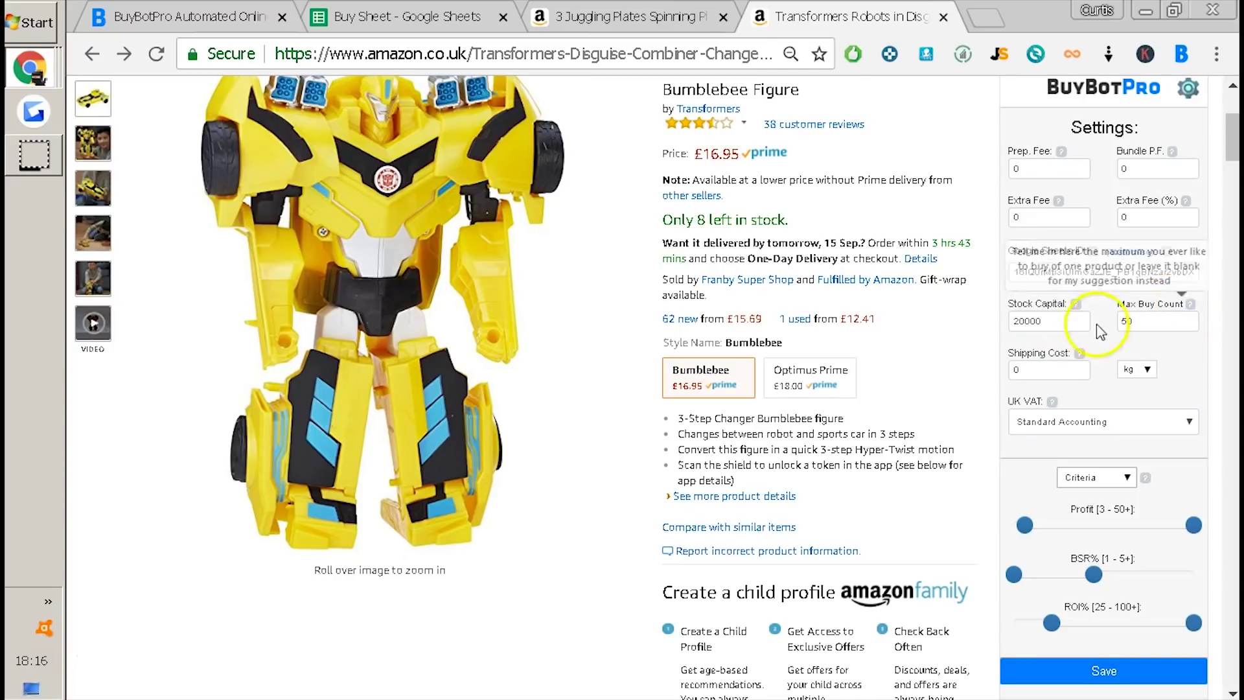
{"action": "left_click_drag", "start_coordinate": [1062, 371], "coordinate": [993, 373]}
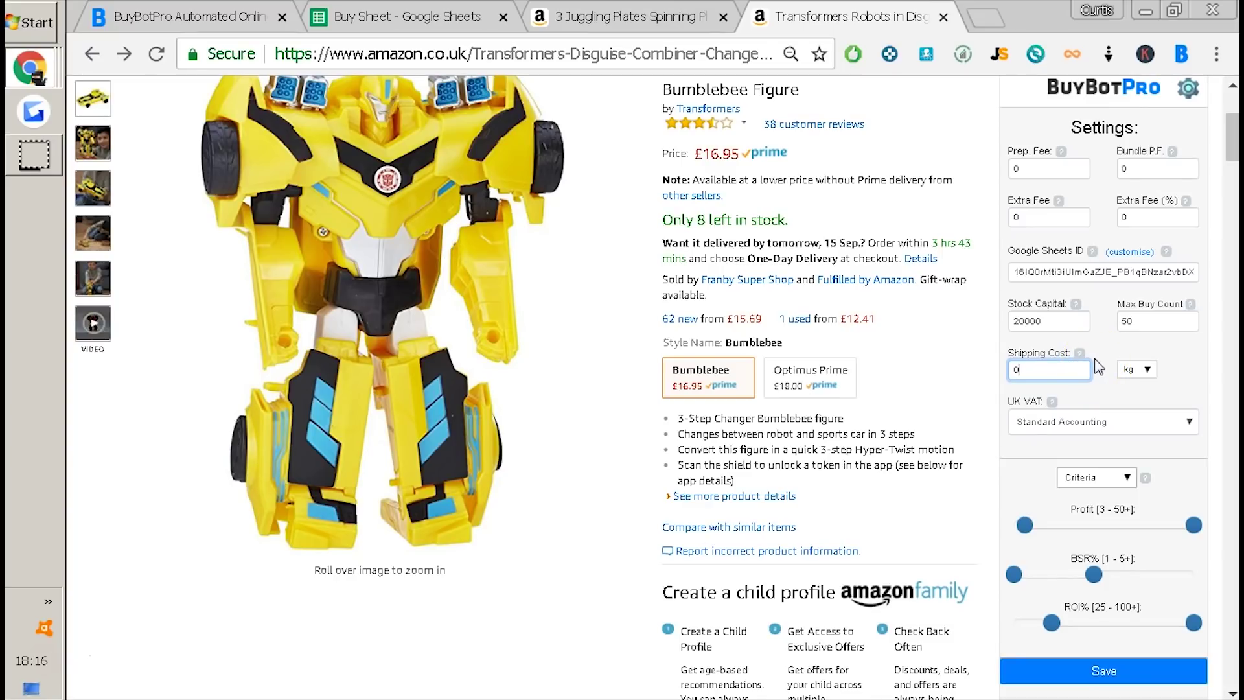
{"action": "left_click", "coordinate": [1121, 382]}
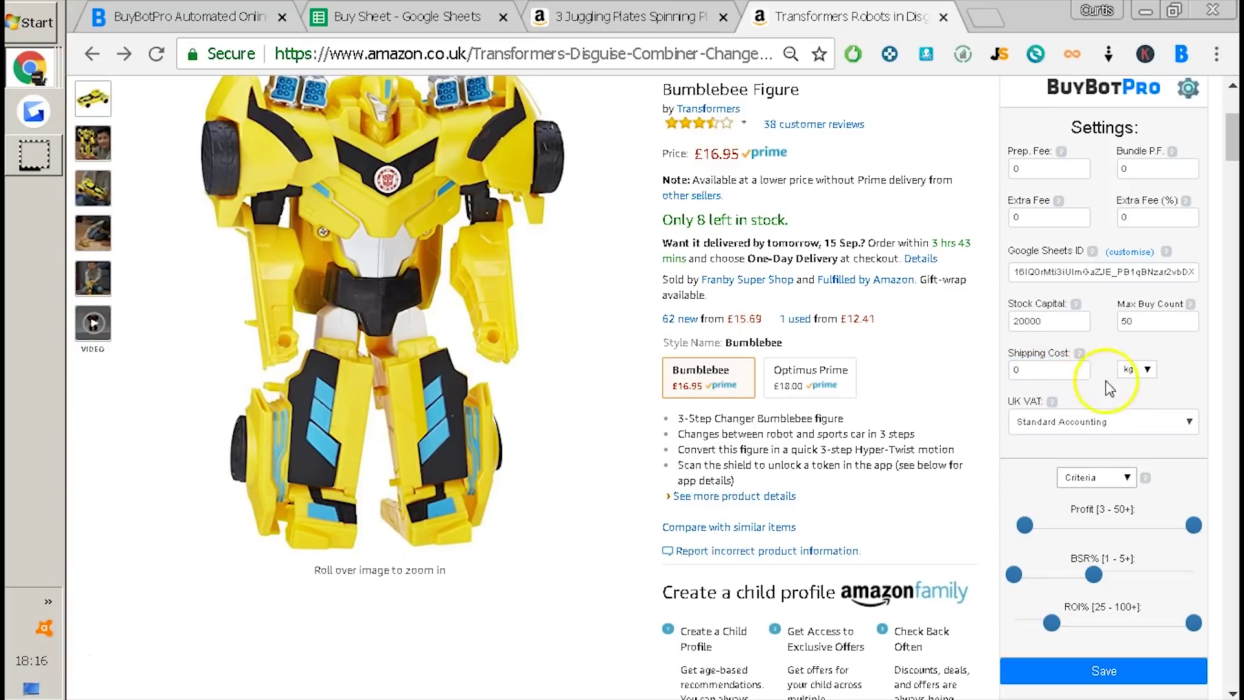
- Review the available UK VAT schemes and select Standard Accounting
{"action": "scroll", "coordinate": [1131, 369], "scroll_direction": "down", "scroll_amount": 2}
{"action": "left_click", "coordinate": [1044, 318]}
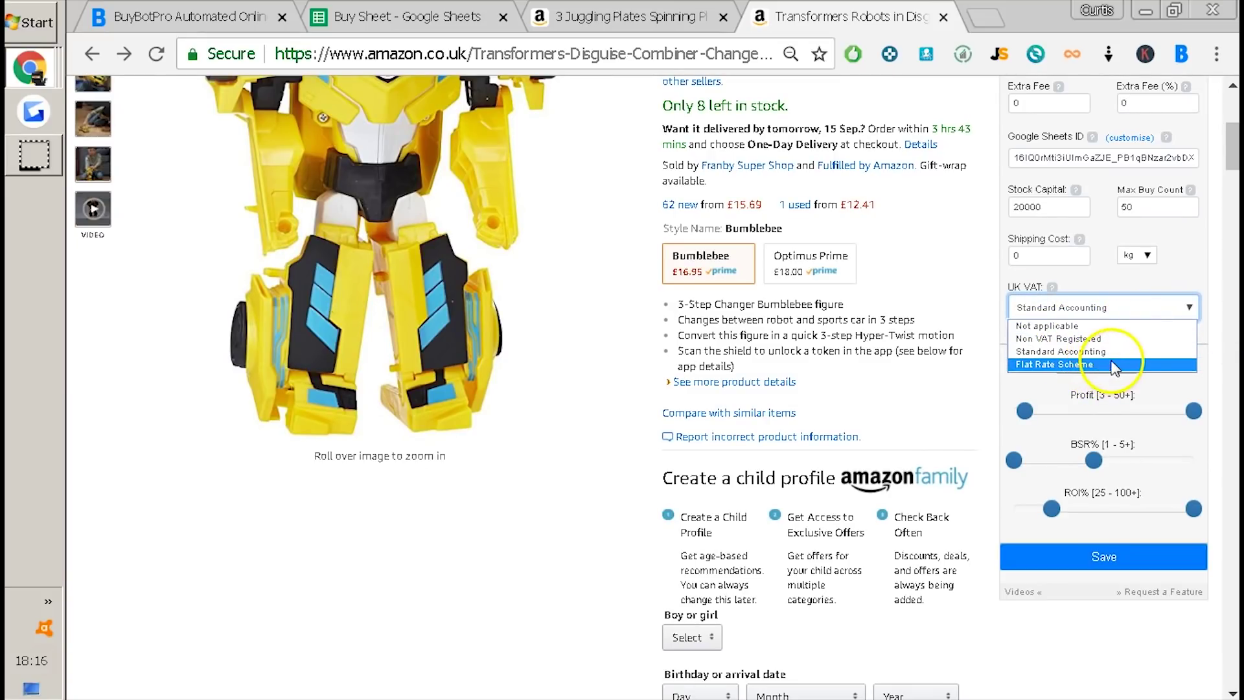
{"action": "left_click", "coordinate": [1072, 351]}
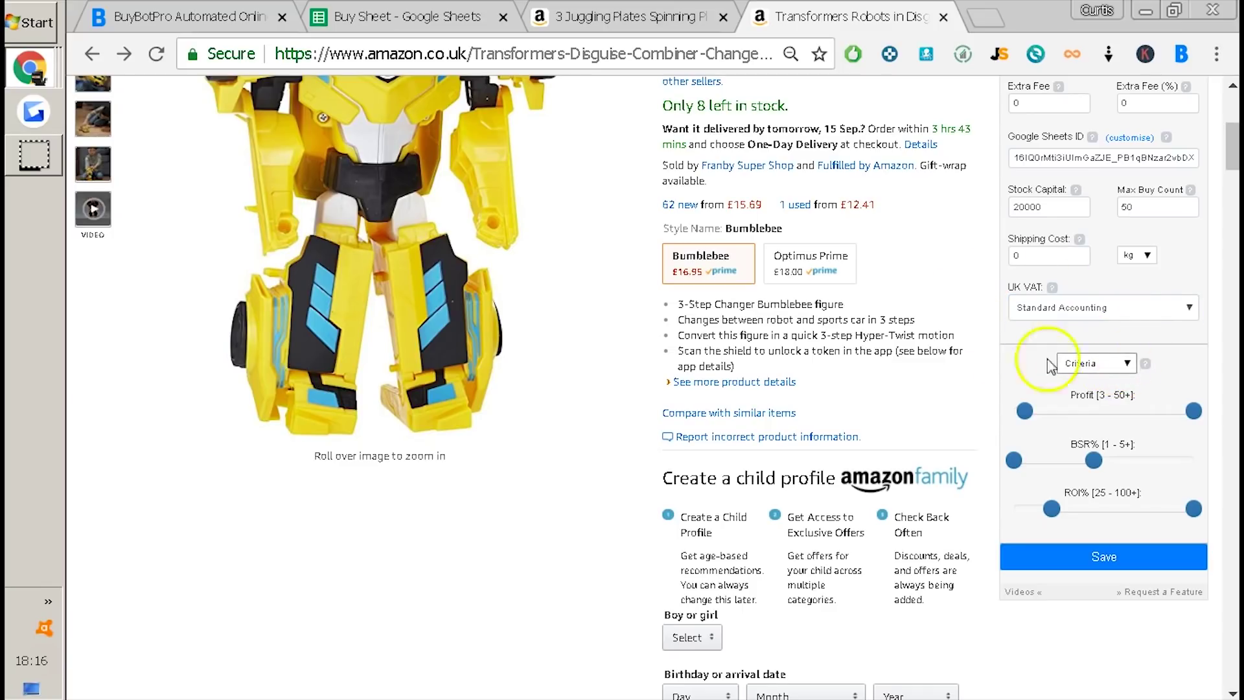
{"action": "scroll", "coordinate": [976, 316], "scroll_direction": "down", "scroll_amount": 1}
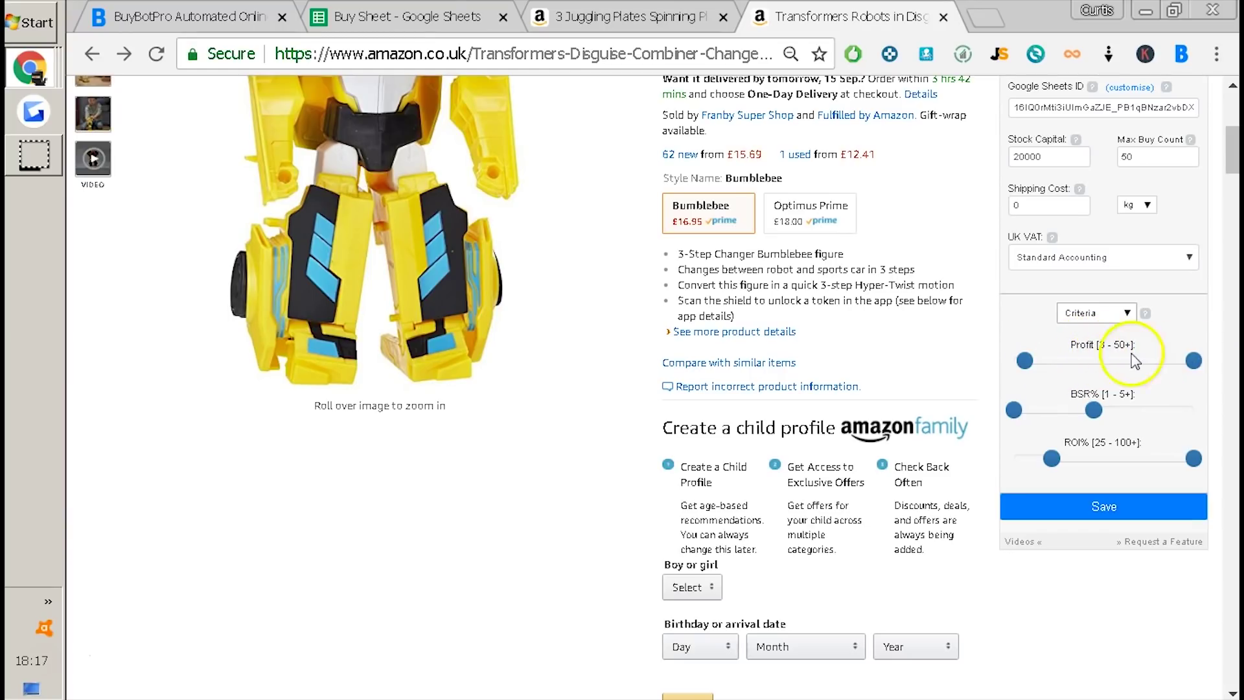
- Examine the profit, BSR% and ROI% ranges and the preset options offered for the buying criteria
{"action": "left_click_drag", "start_coordinate": [1195, 361], "coordinate": [1225, 367]}
{"action": "left_click_drag", "start_coordinate": [1131, 334], "coordinate": [1205, 344]}
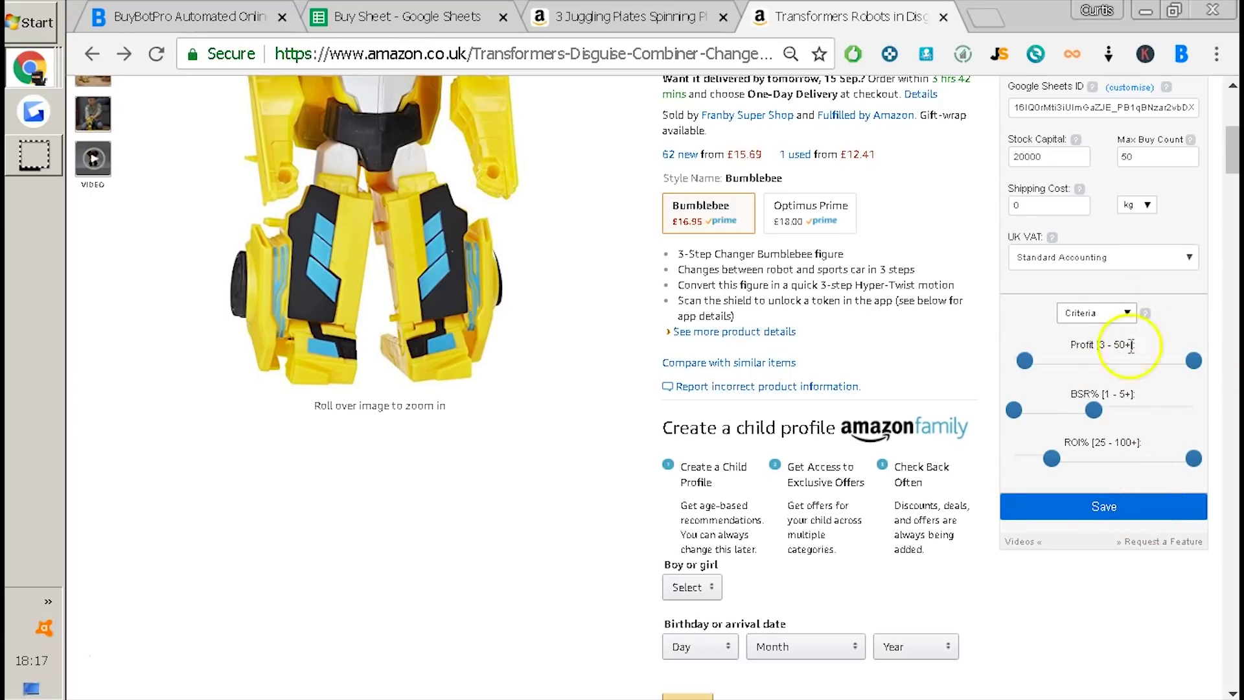
{"action": "left_click", "coordinate": [1124, 315]}
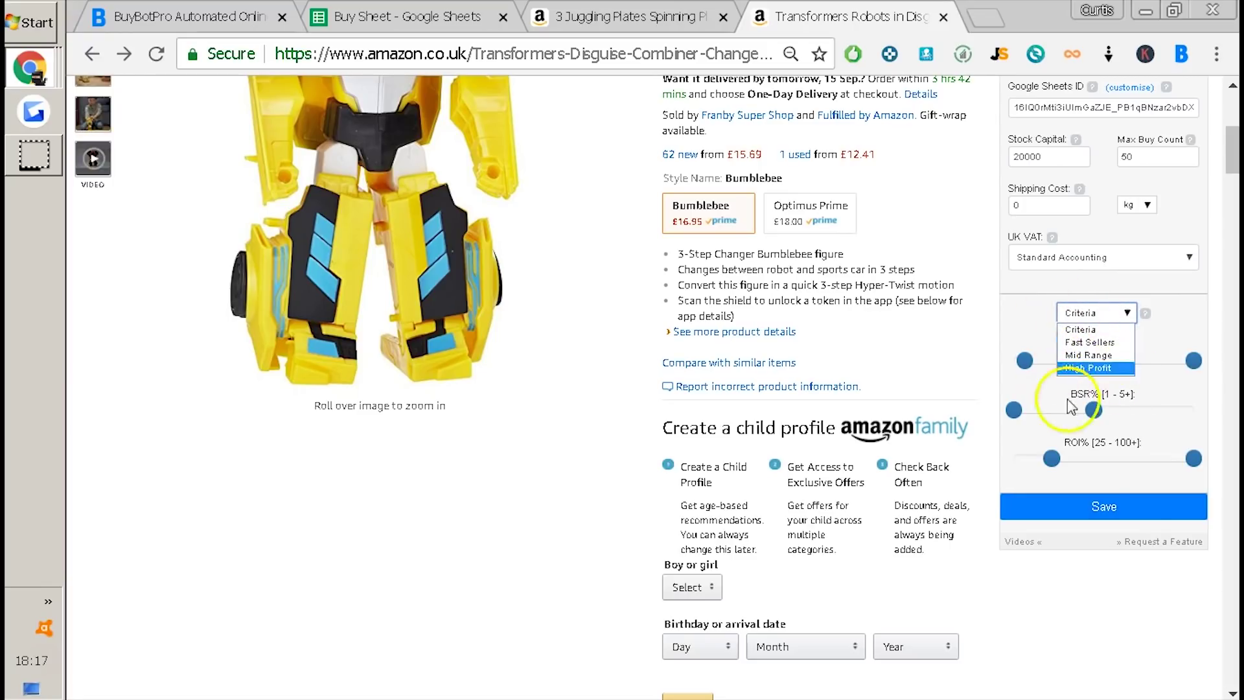
{"action": "left_click", "coordinate": [1094, 313]}
{"action": "scroll", "coordinate": [1001, 415], "scroll_direction": "up", "scroll_amount": 3}
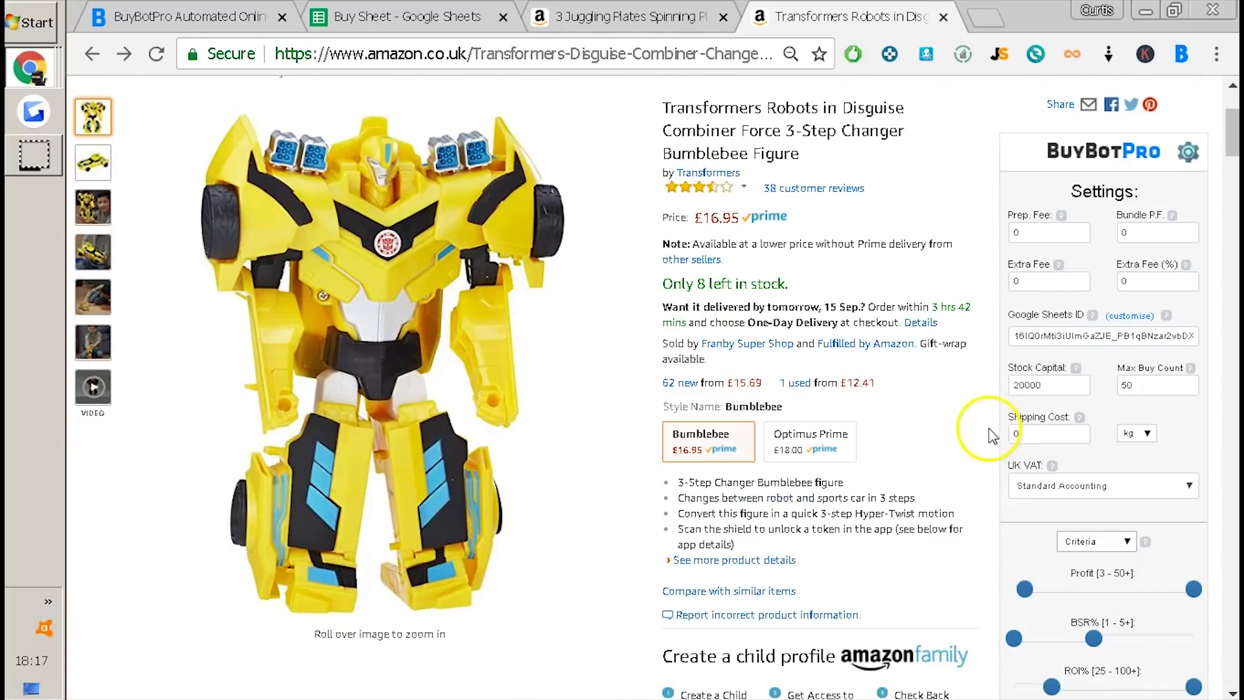
{"action": "scroll", "coordinate": [972, 434], "scroll_direction": "down", "scroll_amount": 2}
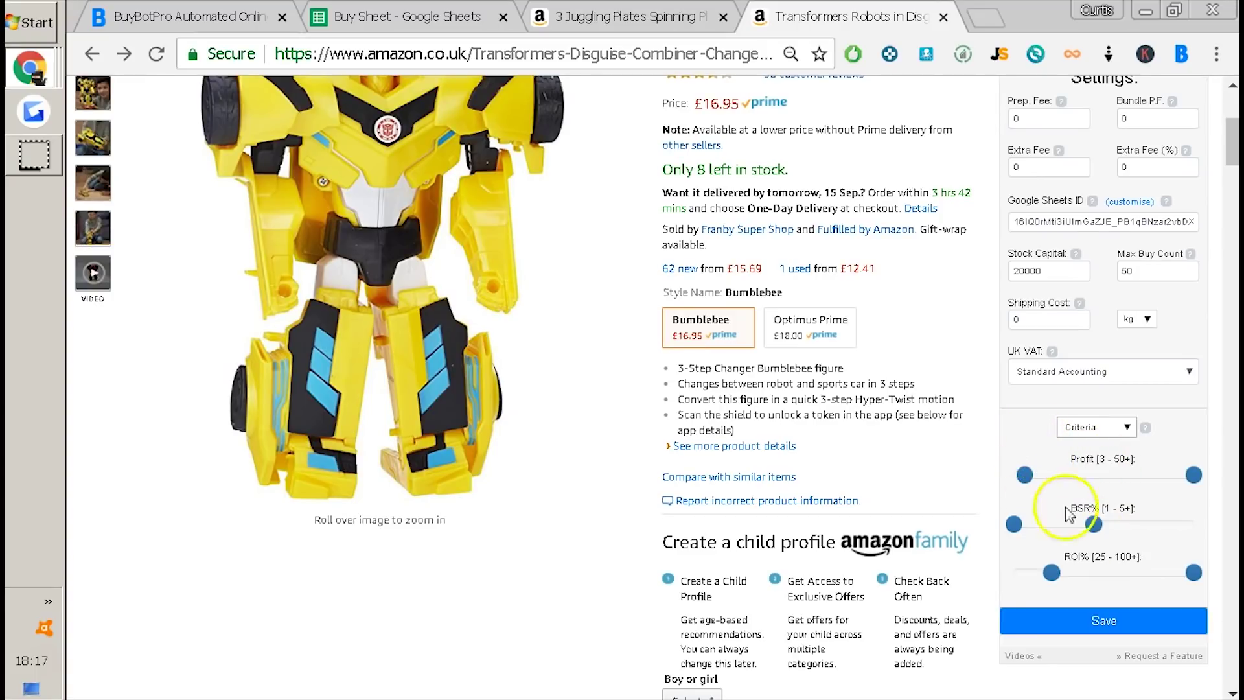
{"action": "left_click", "coordinate": [1098, 427]}
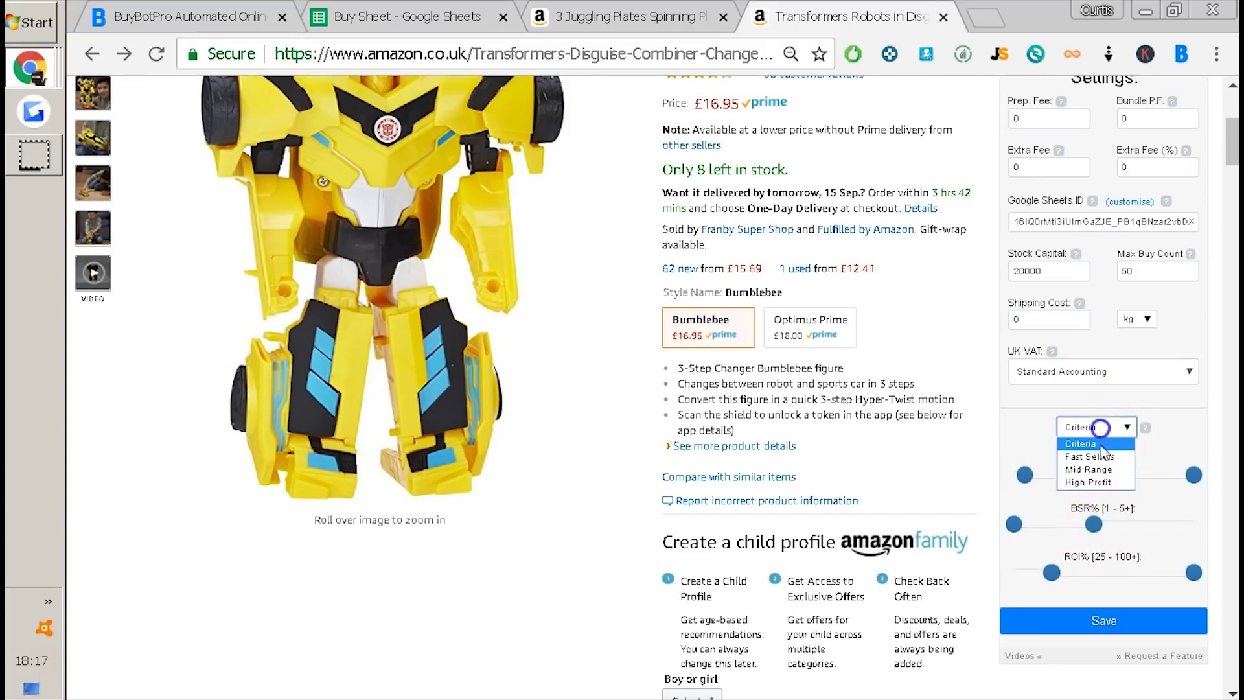
{"action": "left_click", "coordinate": [1043, 426]}
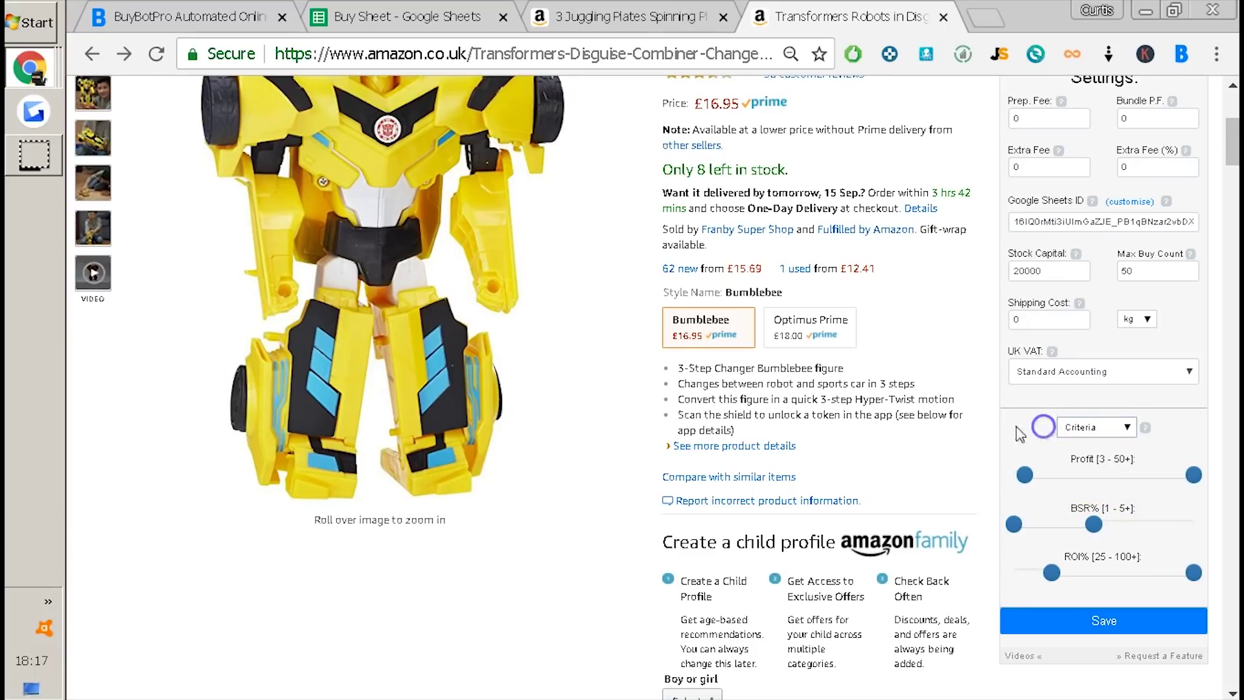
{"action": "scroll", "coordinate": [975, 417], "scroll_direction": "up", "scroll_amount": 3}
{"action": "scroll", "coordinate": [1011, 395], "scroll_direction": "down", "scroll_amount": 1}
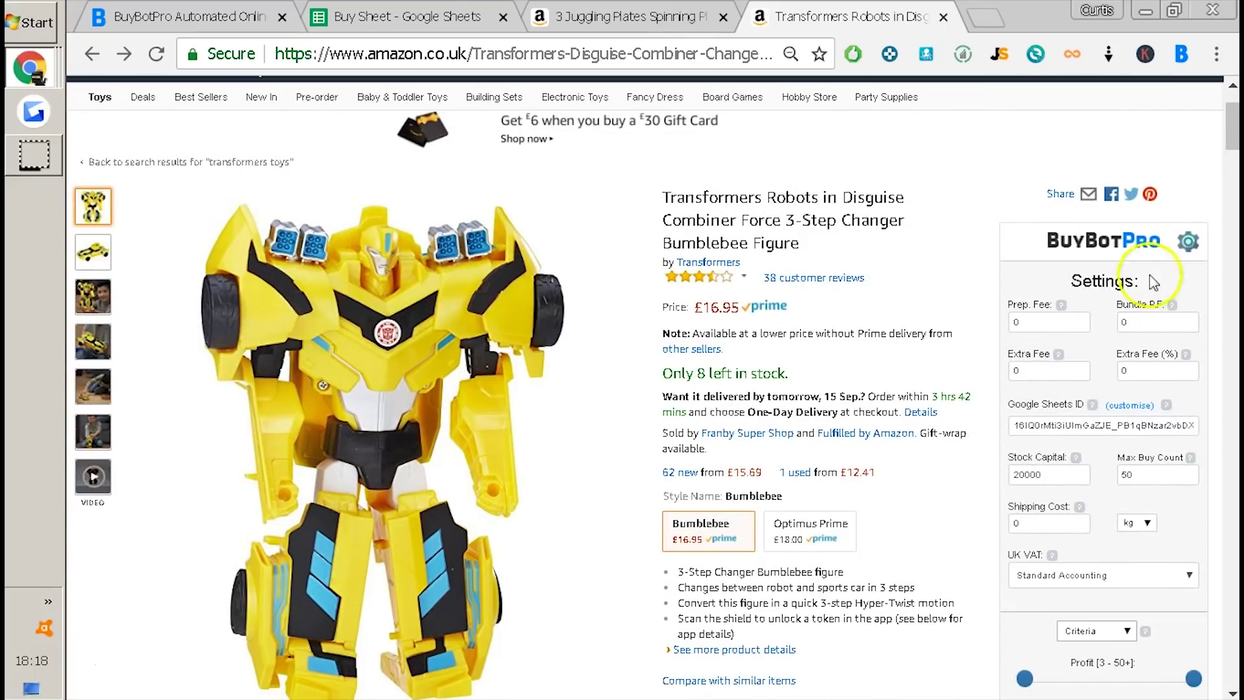
- Close the settings and analyze the Bumblebee figure with a buy price of 5.00
{"action": "left_click", "coordinate": [1188, 241]}
{"action": "scroll", "coordinate": [939, 291], "scroll_direction": "down", "scroll_amount": 2}
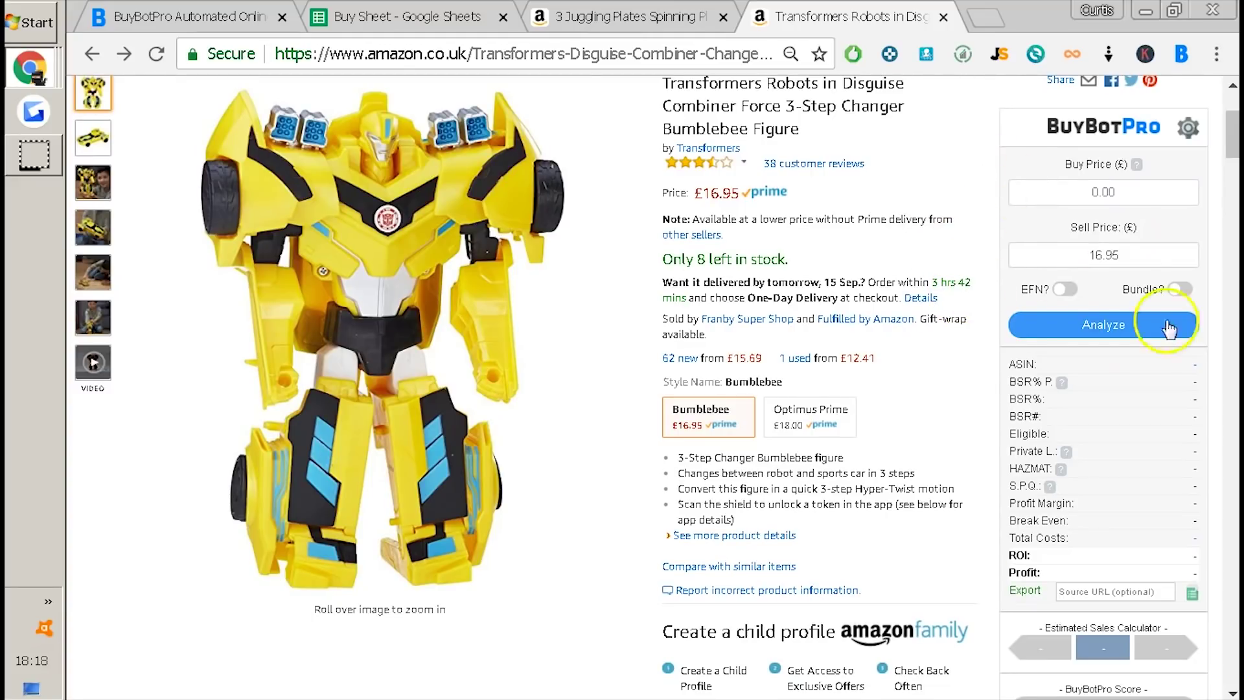
{"action": "left_click", "coordinate": [1039, 192]}
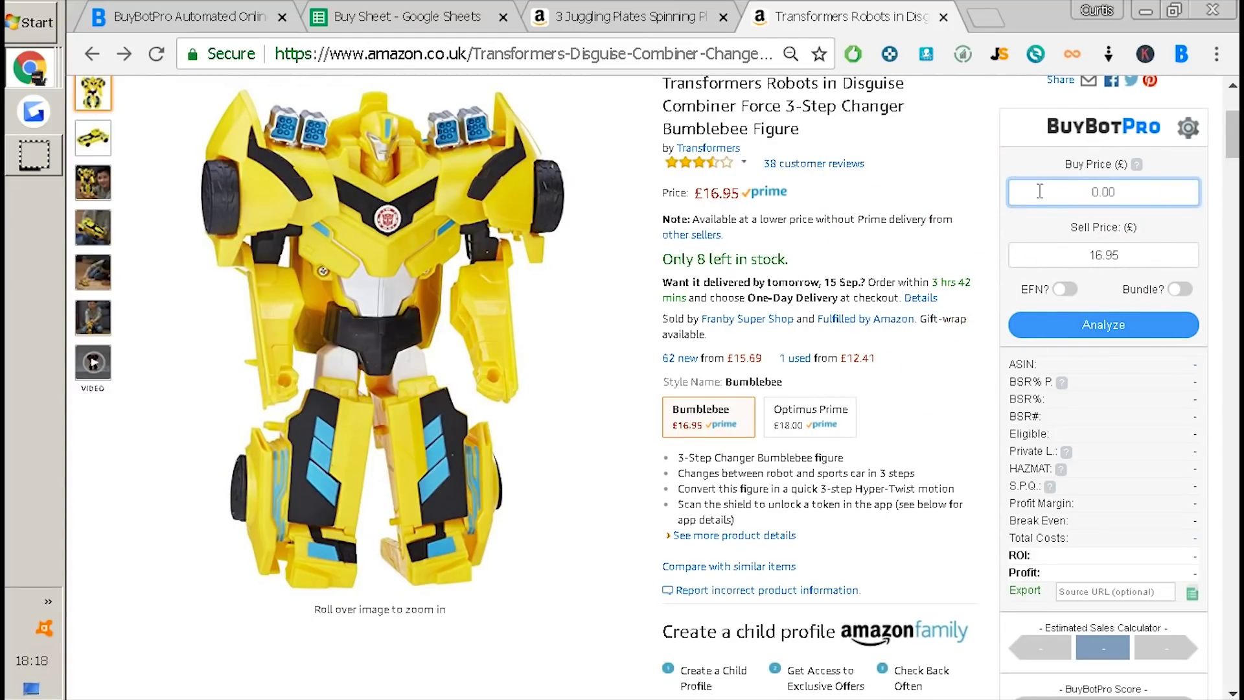
{"action": "type", "text": "5.00"}
{"action": "key", "text": "Return"}
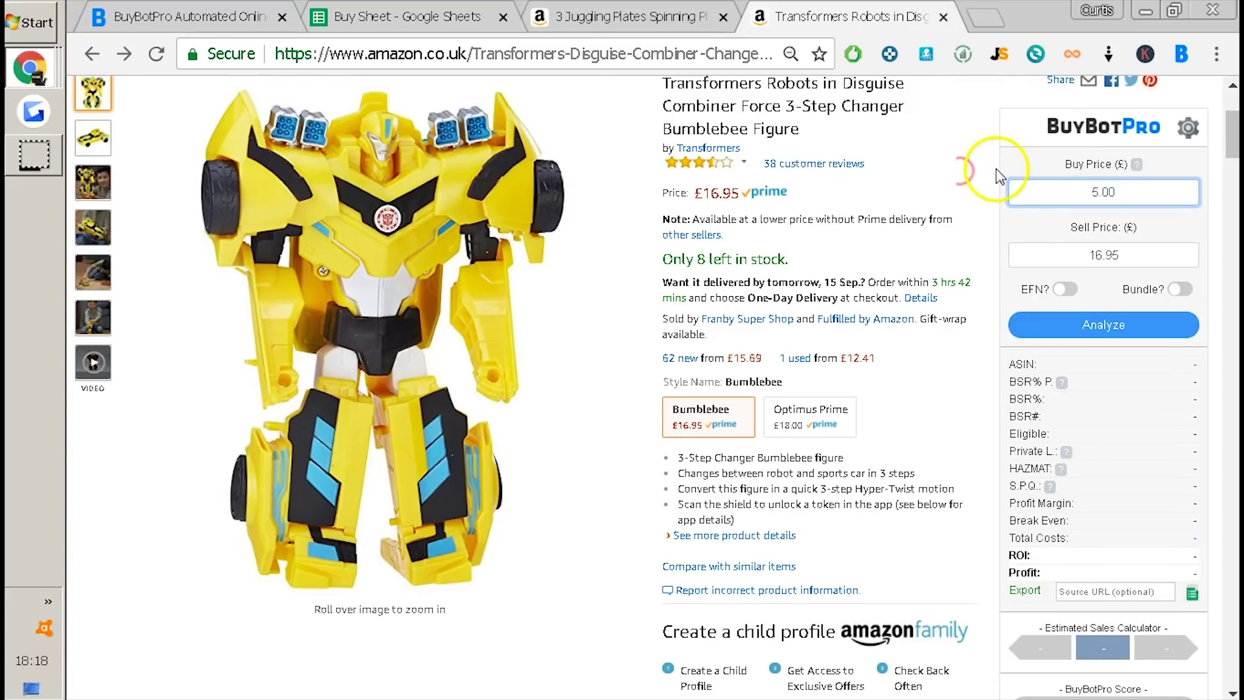
- Review the analysis results down to the estimated sales and the BuyBotPro score
{"action": "scroll", "coordinate": [995, 170], "scroll_direction": "down", "scroll_amount": 1}
{"action": "scroll", "coordinate": [993, 203], "scroll_direction": "down", "scroll_amount": 1}
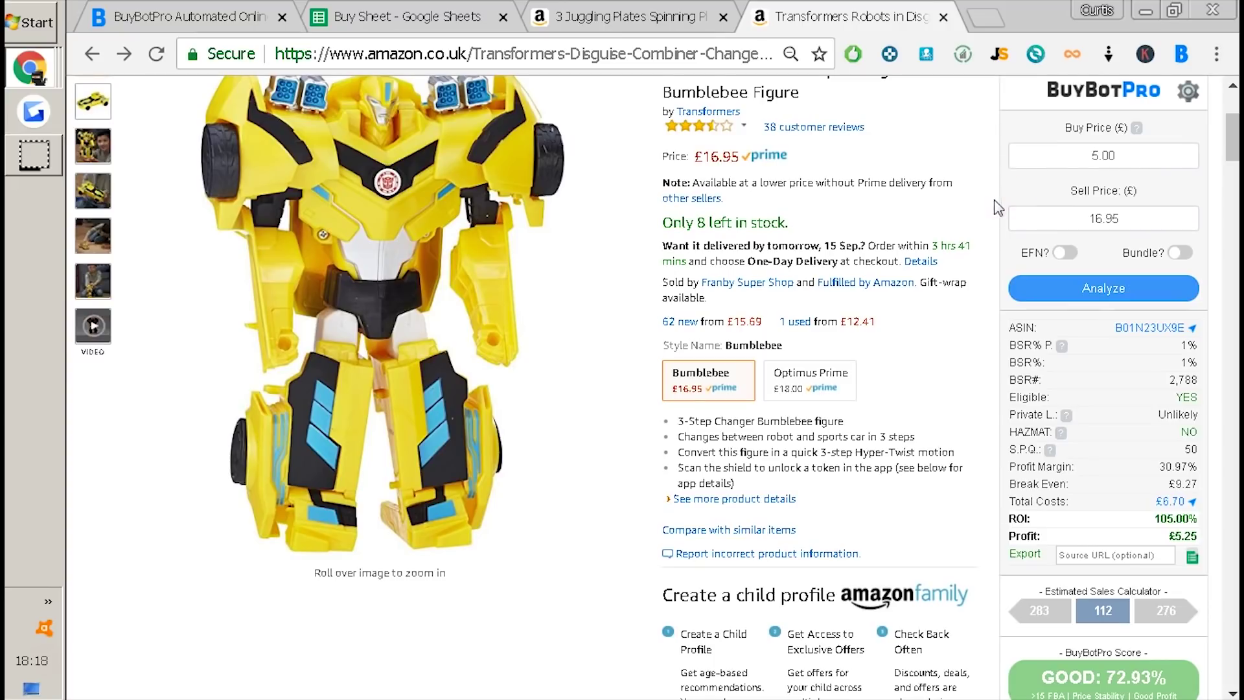
{"action": "scroll", "coordinate": [1097, 416], "scroll_direction": "down", "scroll_amount": 2}
{"action": "mouse_move", "coordinate": [1041, 573]}
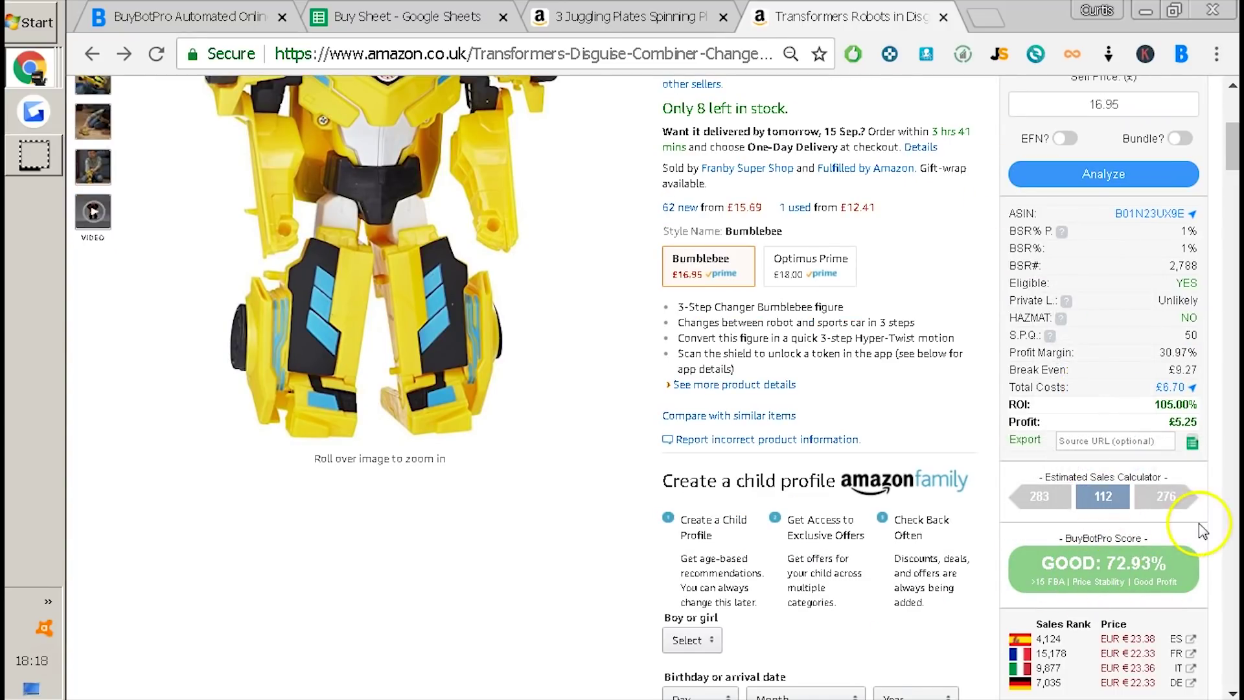
{"action": "mouse_move", "coordinate": [1139, 560]}
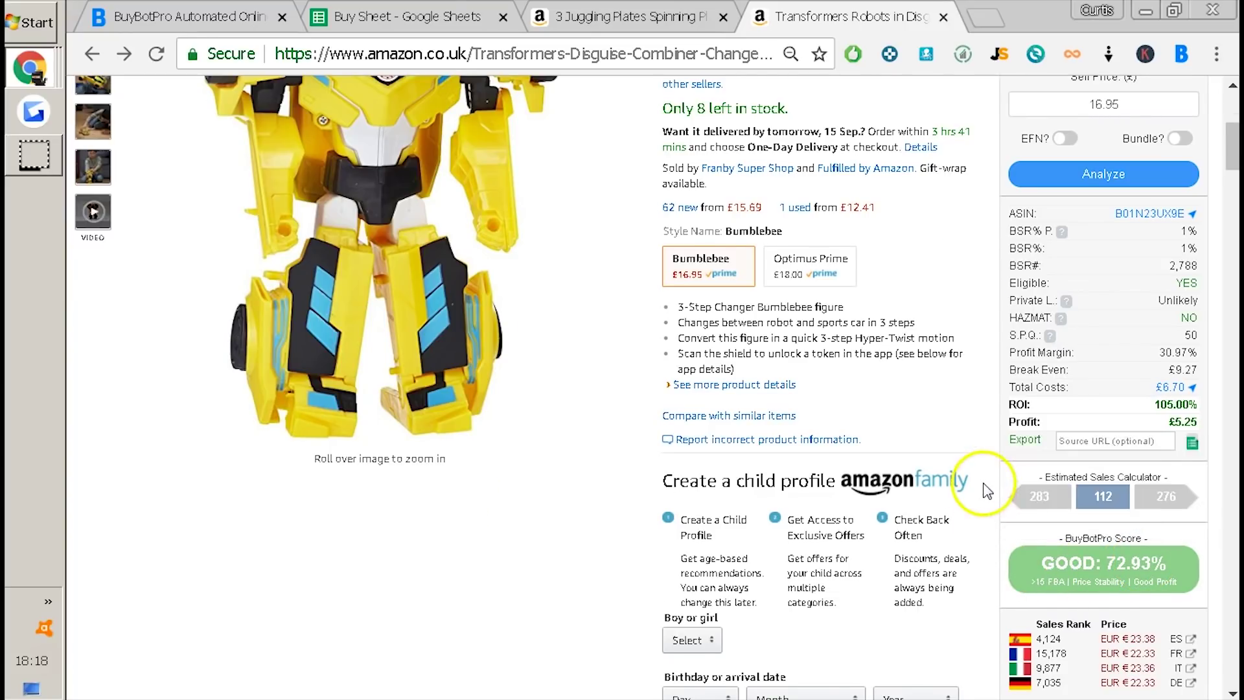
- Check the buy price and sell price used for the product analysis
{"action": "scroll", "coordinate": [985, 490], "scroll_direction": "up", "scroll_amount": 3}
{"action": "left_click", "coordinate": [1086, 270]}
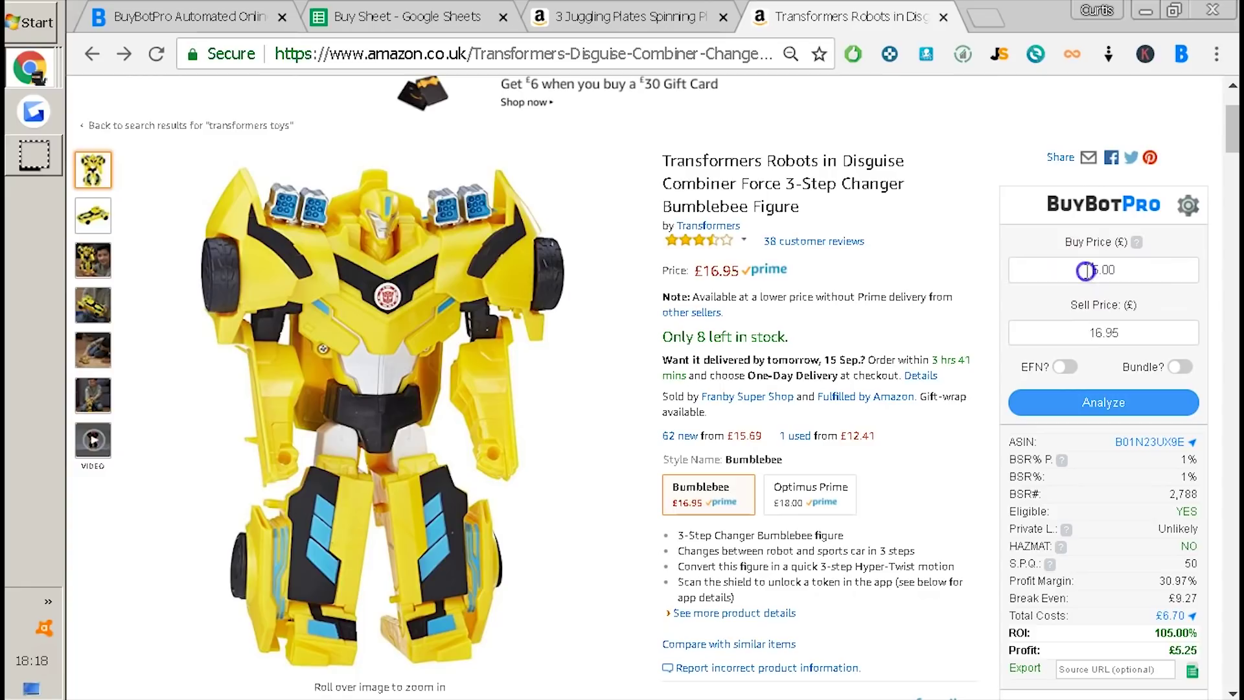
{"action": "scroll", "coordinate": [976, 327], "scroll_direction": "down", "scroll_amount": 2}
{"action": "left_click", "coordinate": [1158, 219]}
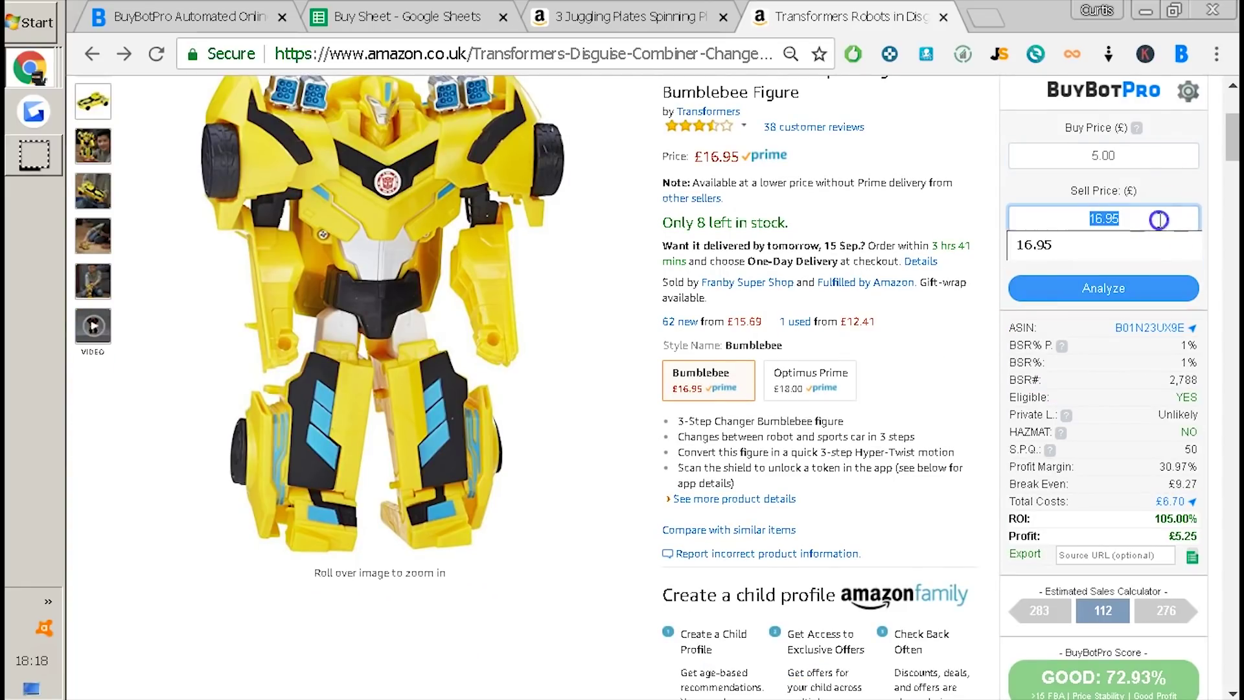
{"action": "left_click", "coordinate": [925, 195]}
{"action": "left_click", "coordinate": [1109, 301]}
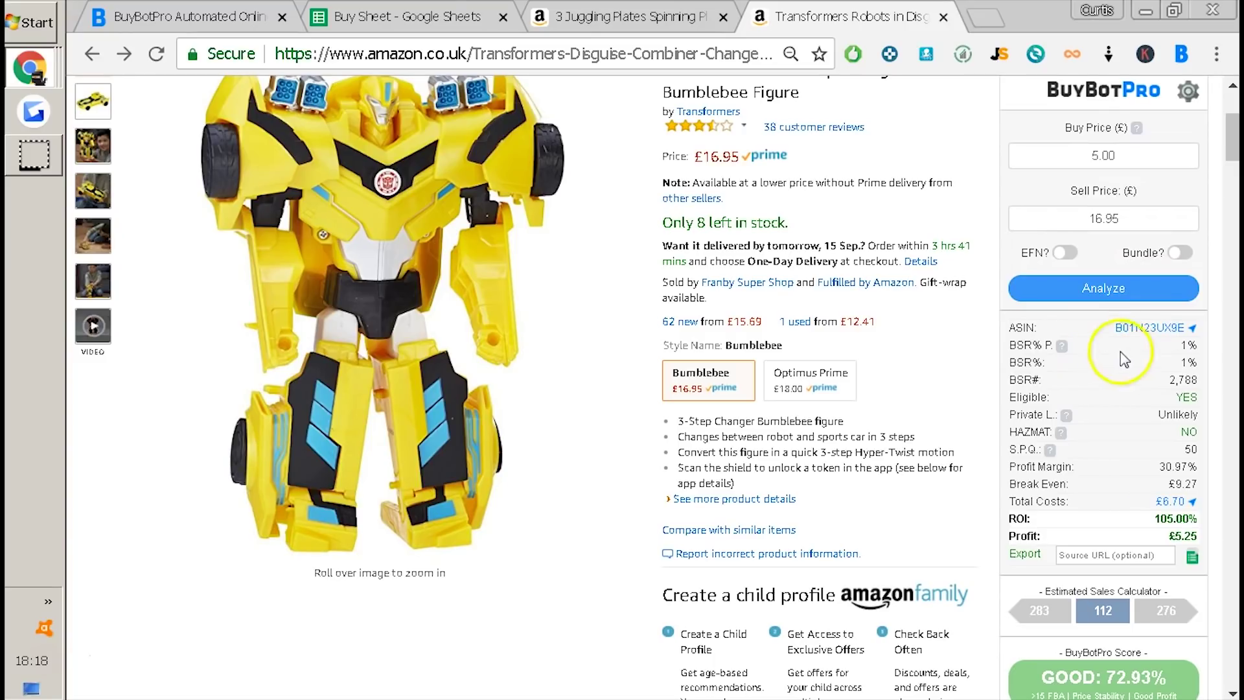
- View the product details behind the ASIN and check the explanation of the BSR% P. figure
{"action": "mouse_move", "coordinate": [1130, 338]}
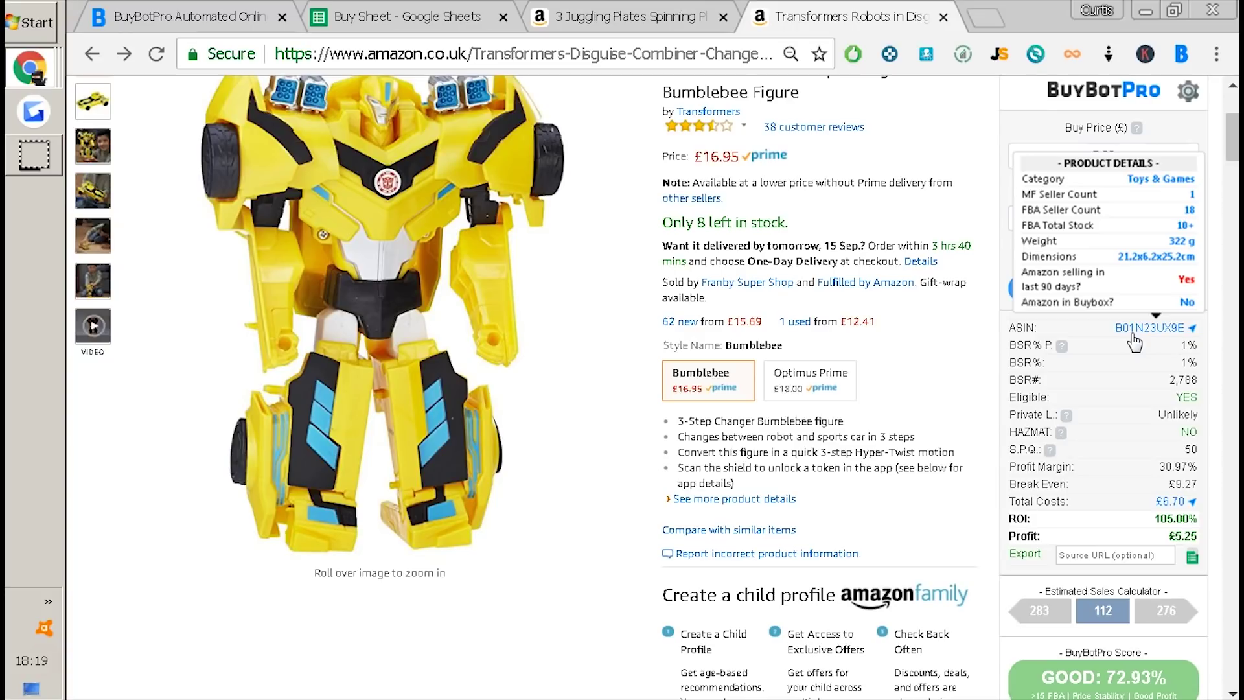
{"action": "left_click", "coordinate": [1129, 341]}
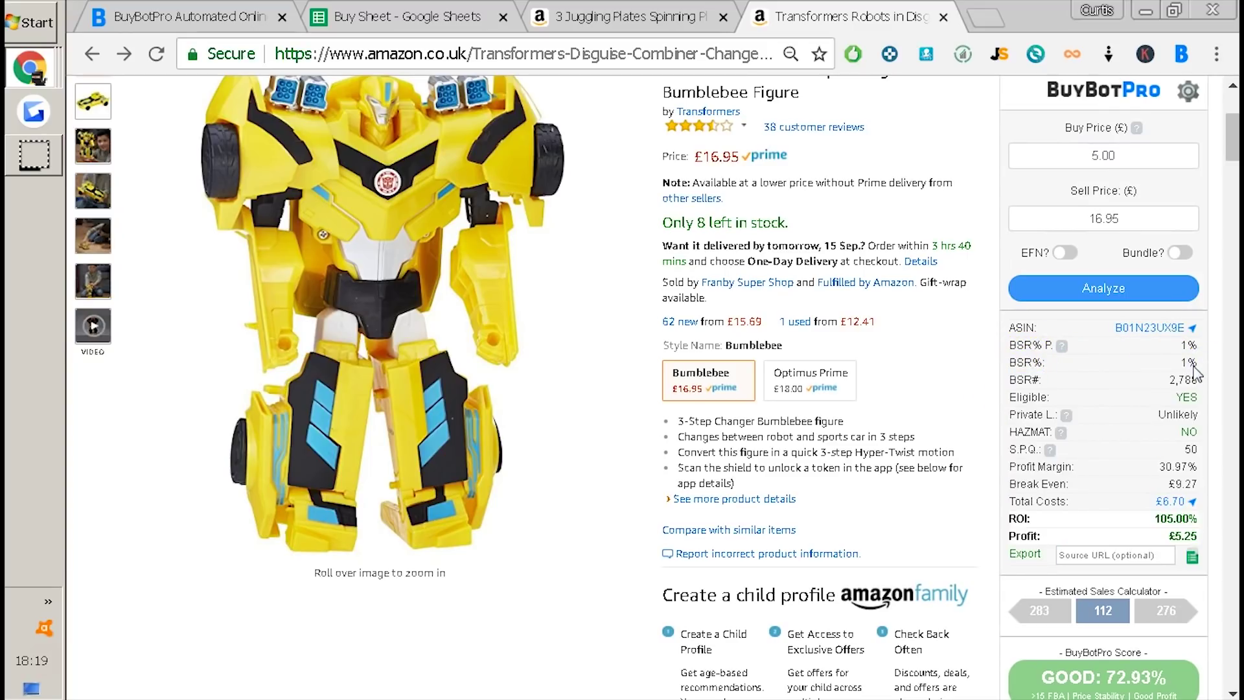
{"action": "mouse_move", "coordinate": [1061, 347]}
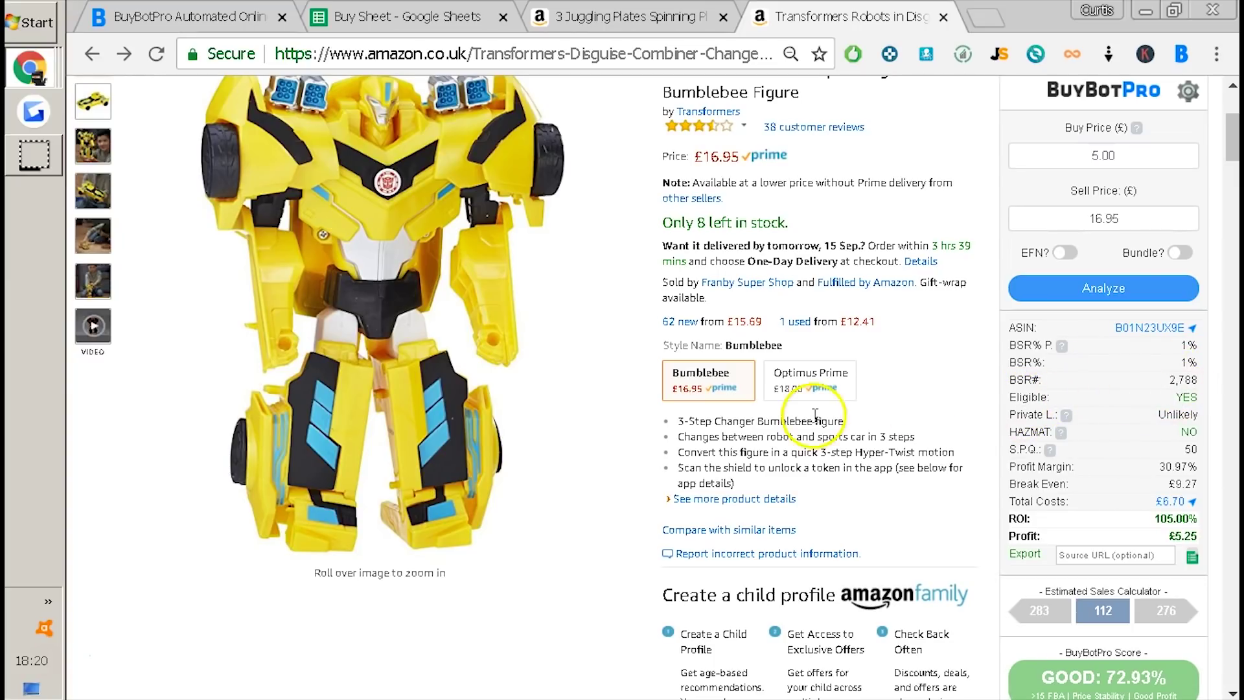
{"action": "scroll", "coordinate": [904, 398], "scroll_direction": "up", "scroll_amount": 2}
{"action": "scroll", "coordinate": [905, 403], "scroll_direction": "down", "scroll_amount": 2}
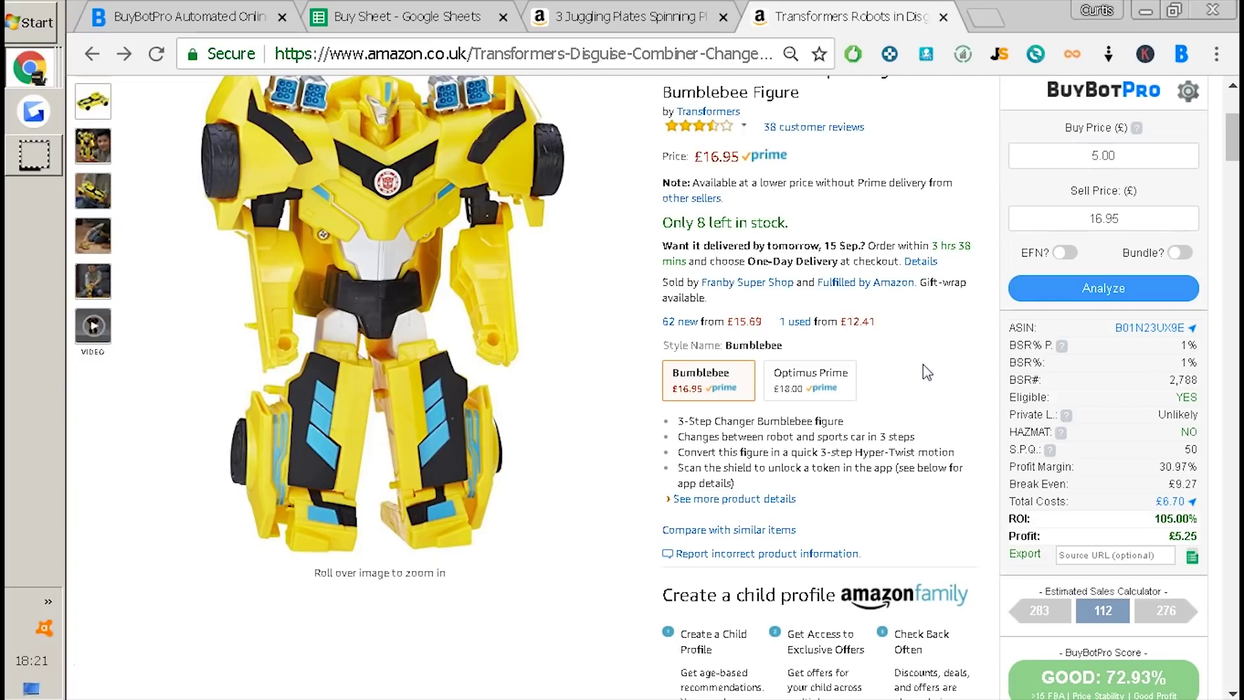
{"action": "scroll", "coordinate": [924, 360], "scroll_direction": "up", "scroll_amount": 1}
{"action": "scroll", "coordinate": [907, 334], "scroll_direction": "down", "scroll_amount": 1}
{"action": "middle_click", "coordinate": [931, 343]}
{"action": "left_click", "coordinate": [931, 343]}
{"action": "scroll", "coordinate": [928, 342], "scroll_direction": "down", "scroll_amount": 1}
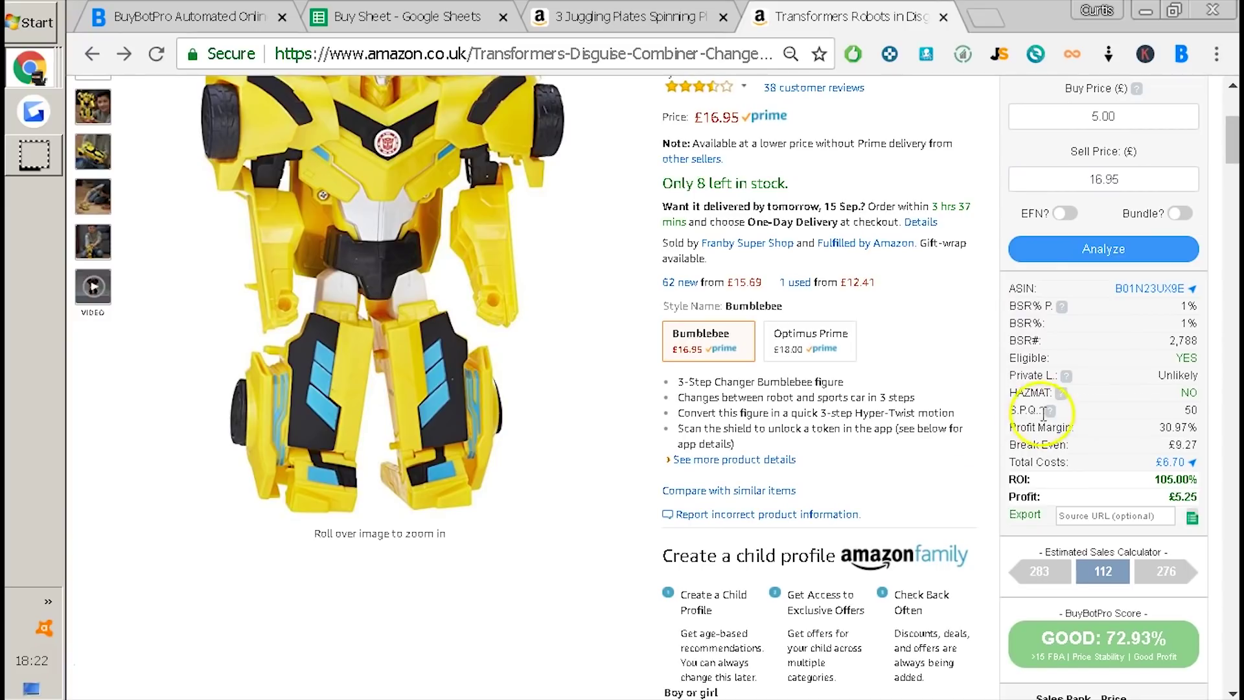
- Read the explanation of the suggested purchase quantity and check the price inputs and profit figures
{"action": "mouse_move", "coordinate": [1053, 416]}
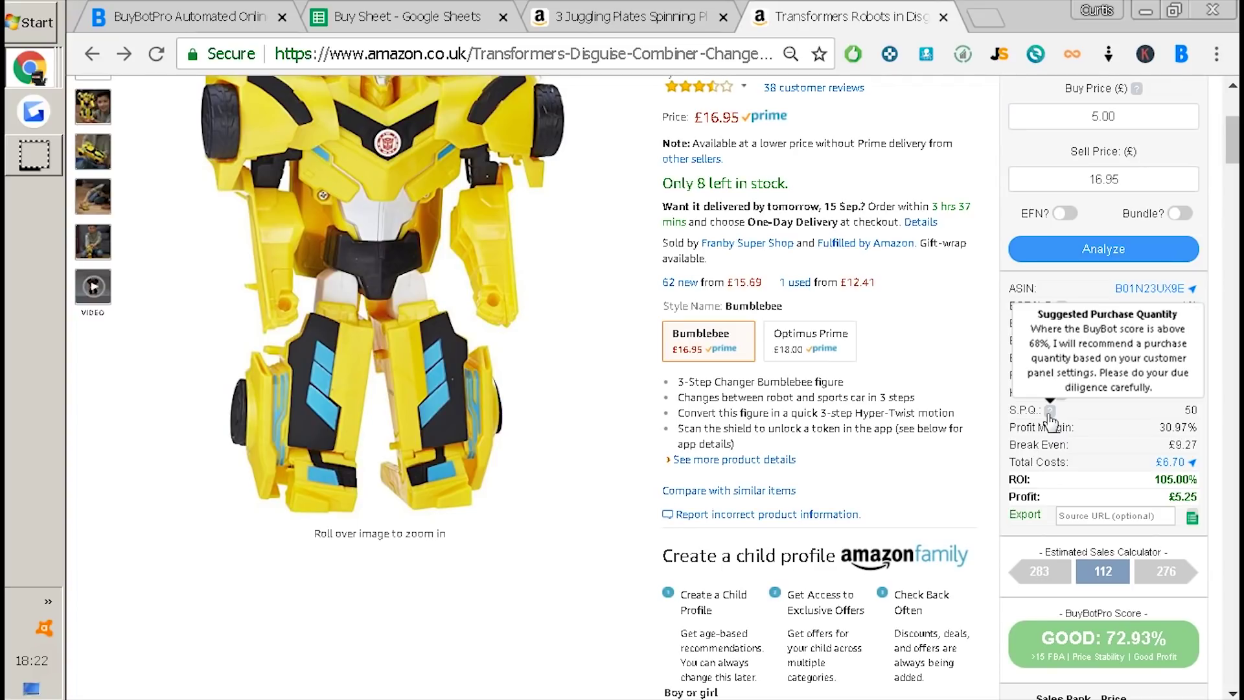
{"action": "scroll", "coordinate": [1091, 111], "scroll_direction": "up", "scroll_amount": 2}
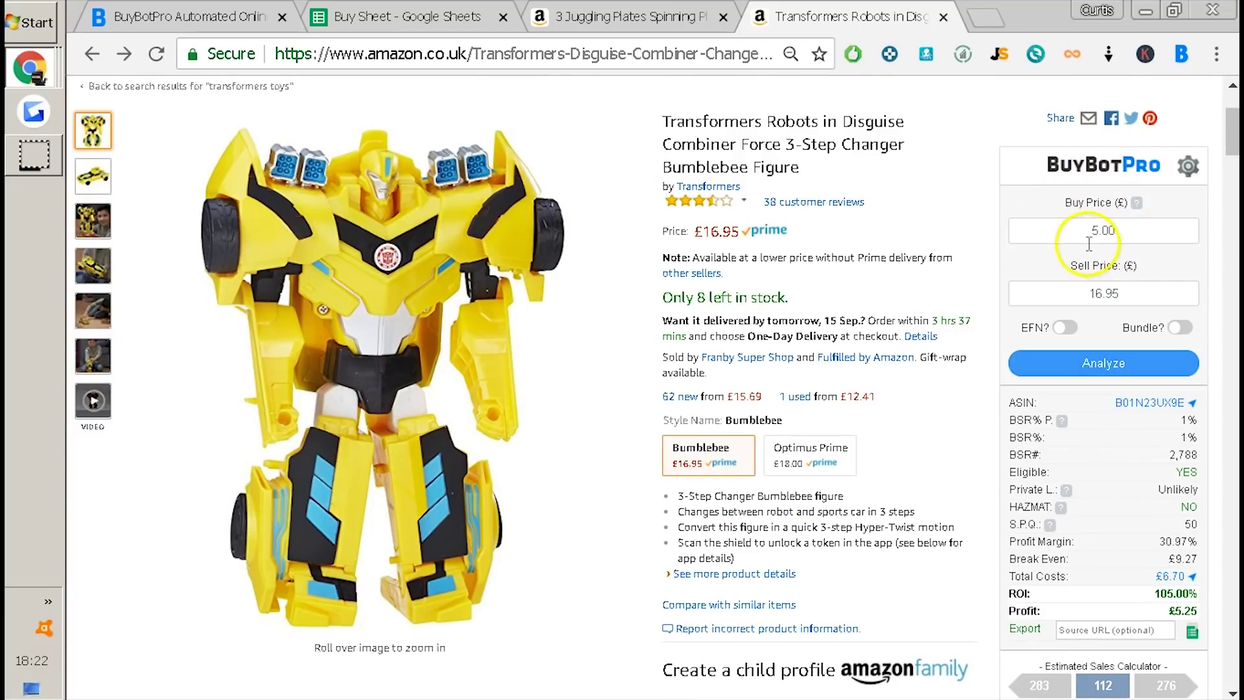
{"action": "scroll", "coordinate": [1089, 244], "scroll_direction": "down", "scroll_amount": 2}
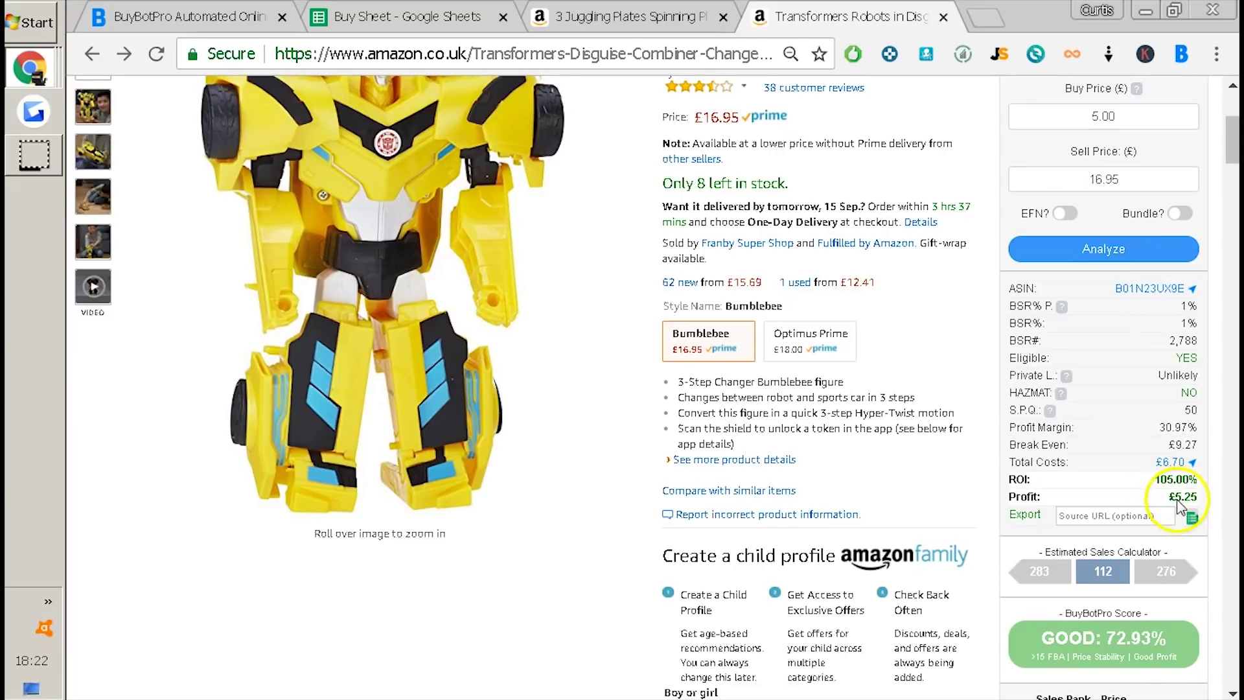
- Examine the price history and offer count charts further down the product page
{"action": "scroll", "coordinate": [805, 555], "scroll_direction": "down", "scroll_amount": 10}
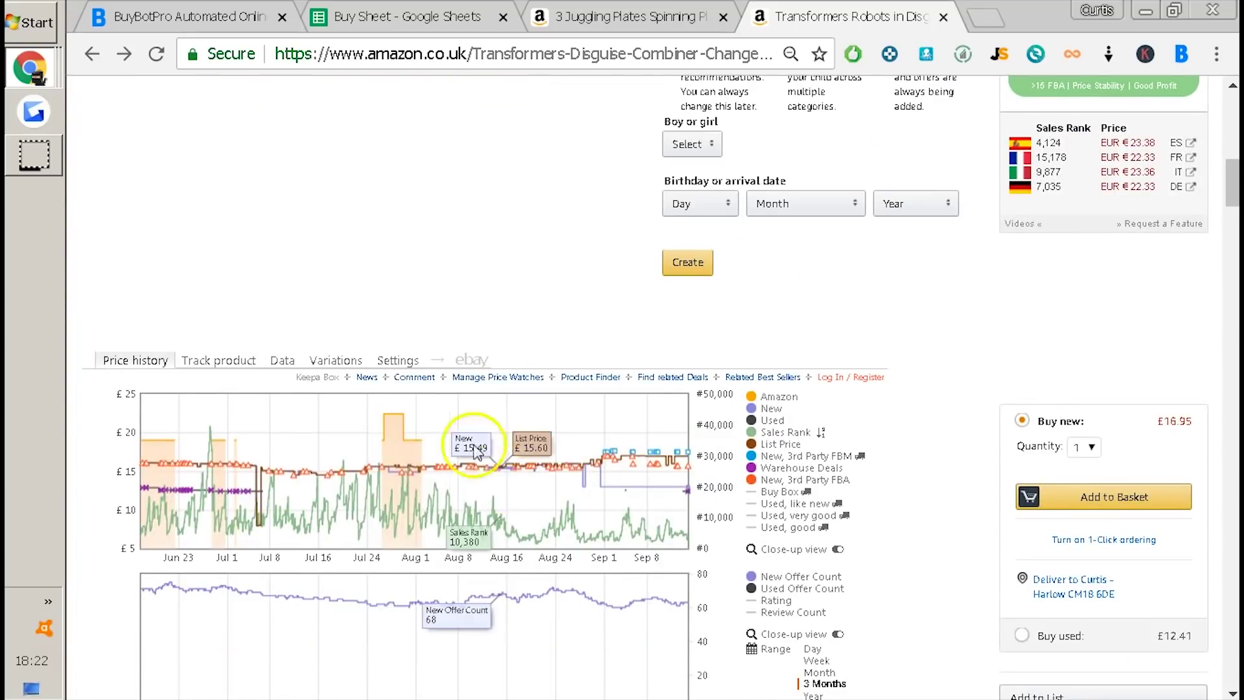
{"action": "scroll", "coordinate": [842, 567], "scroll_direction": "down", "scroll_amount": 4}
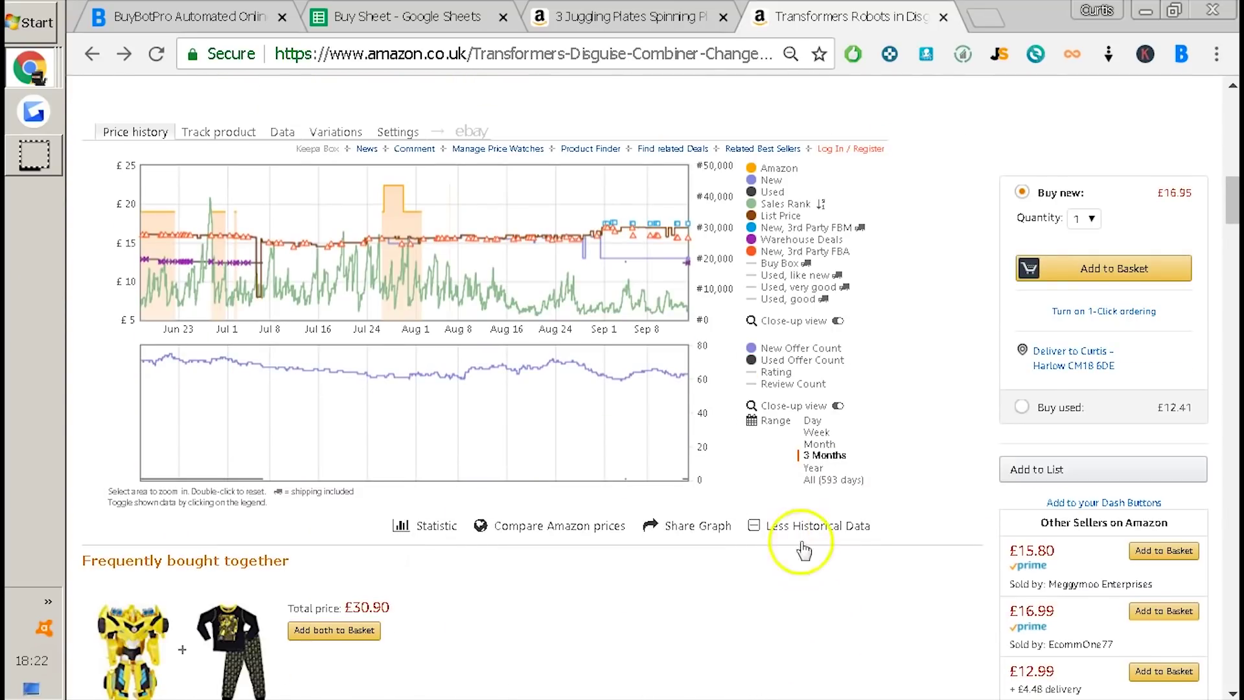
- View the price history over the full period and over one year, then return to the product analysis figures
{"action": "left_click", "coordinate": [815, 480]}
{"action": "left_click", "coordinate": [810, 467]}
{"action": "scroll", "coordinate": [951, 454], "scroll_direction": "up", "scroll_amount": 14}
{"action": "scroll", "coordinate": [954, 463], "scroll_direction": "up", "scroll_amount": 3}
{"action": "scroll", "coordinate": [952, 453], "scroll_direction": "down", "scroll_amount": 3}
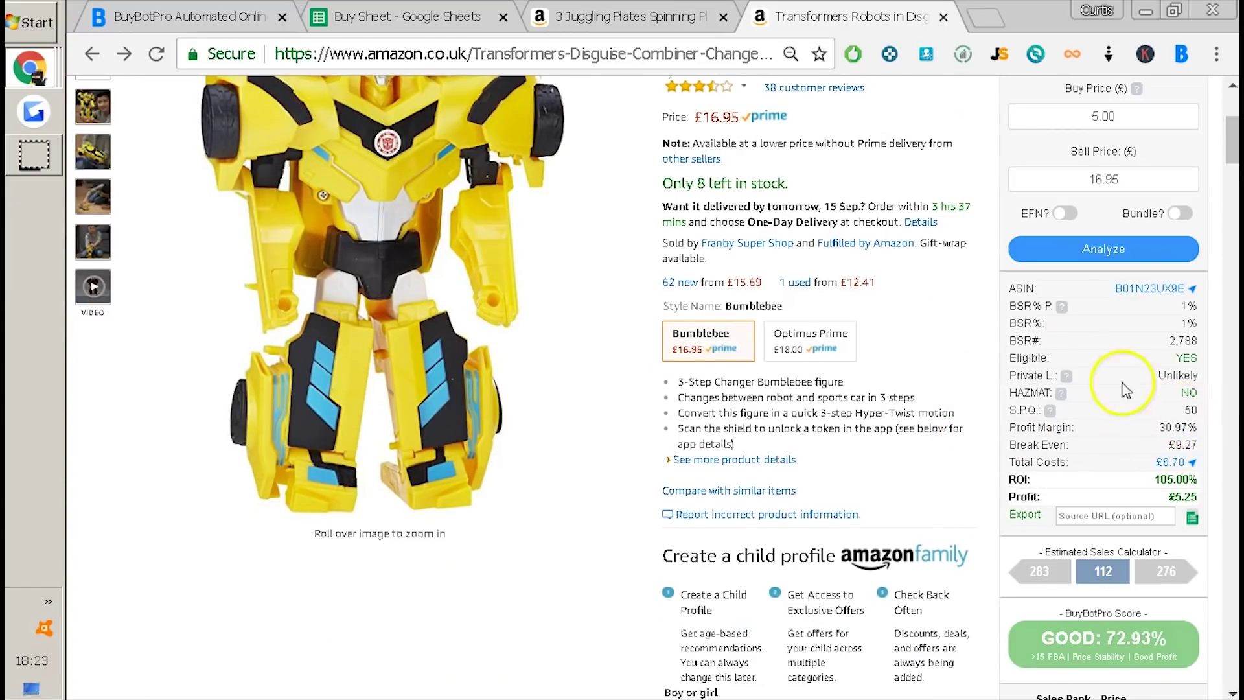
{"action": "scroll", "coordinate": [939, 330], "scroll_direction": "up", "scroll_amount": 3}
{"action": "scroll", "coordinate": [957, 363], "scroll_direction": "down", "scroll_amount": 3}
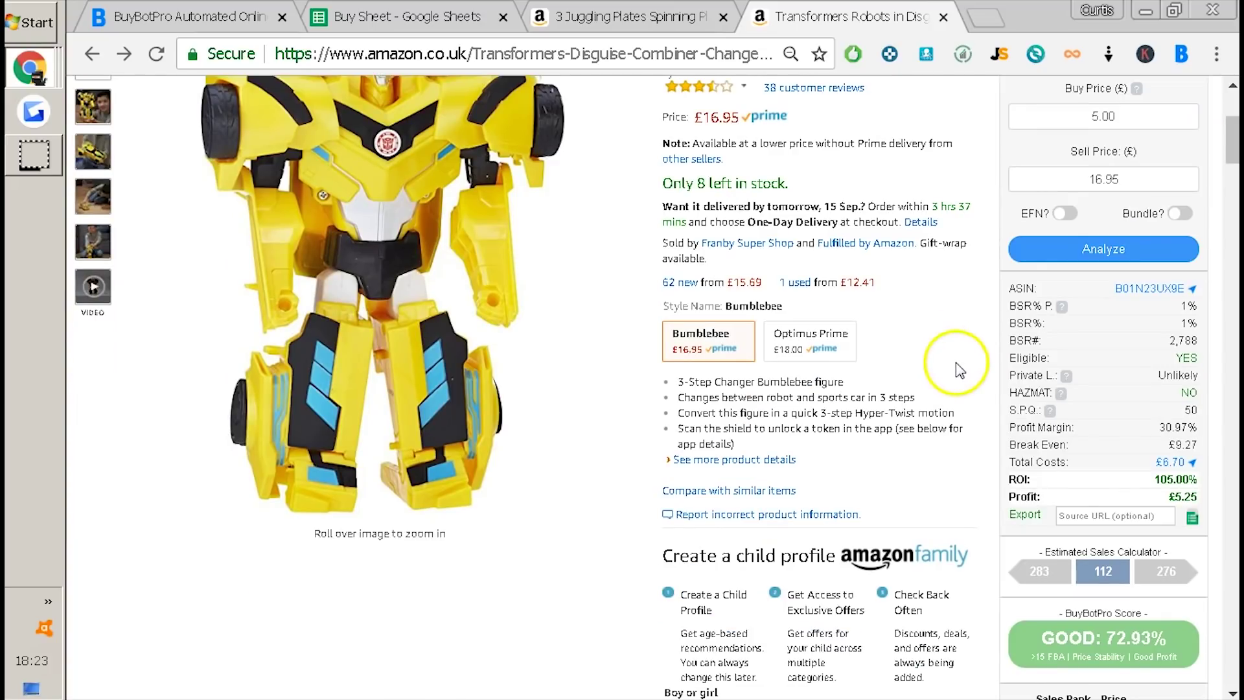
{"action": "scroll", "coordinate": [946, 360], "scroll_direction": "up", "scroll_amount": 3}
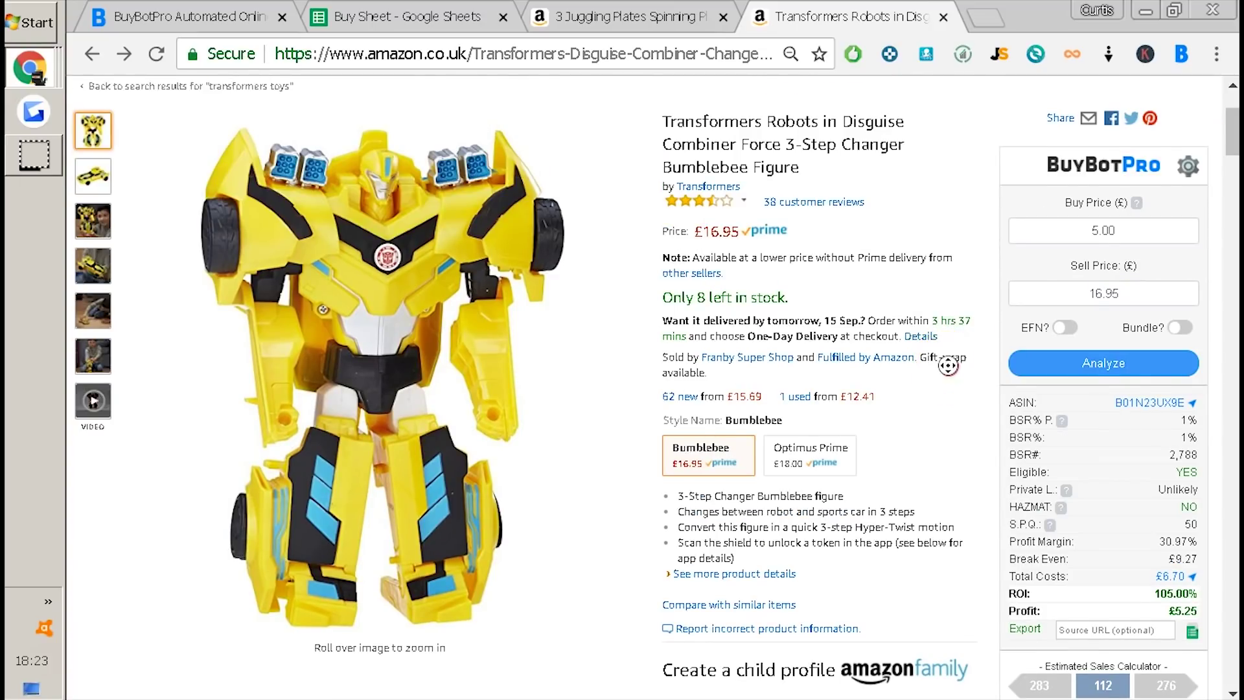
{"action": "scroll", "coordinate": [948, 366], "scroll_direction": "down", "scroll_amount": 3}
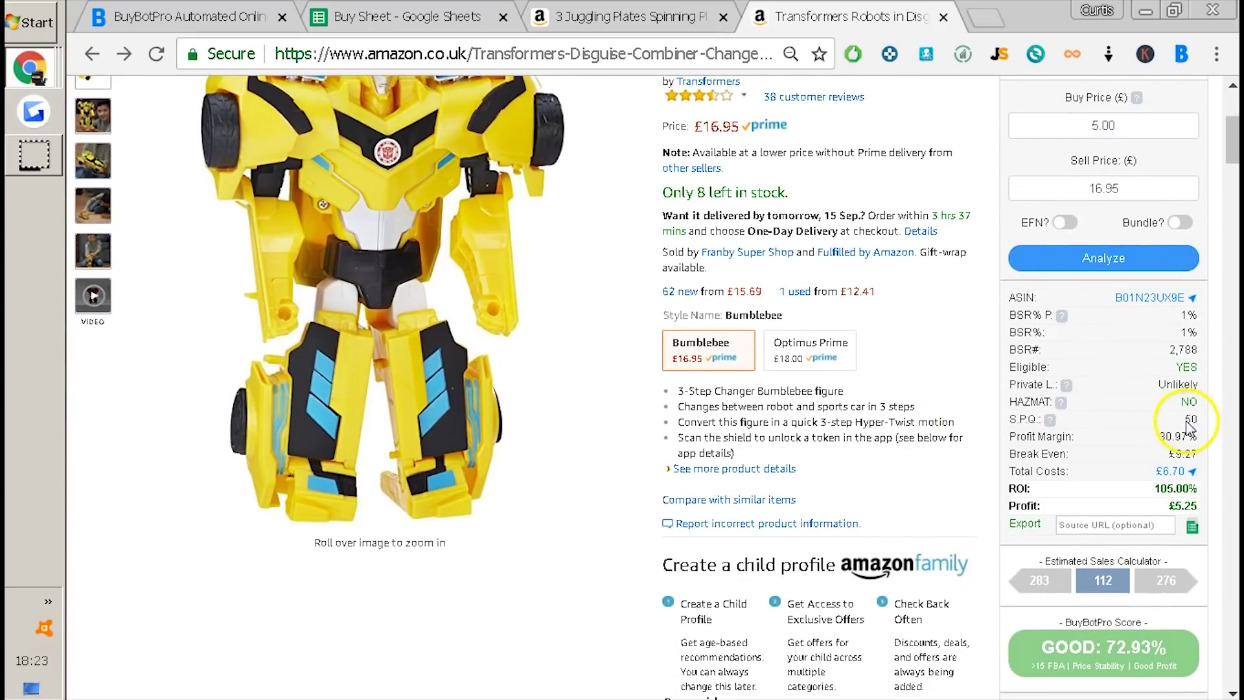
- Check the suggested purchase quantity (S.P.Q.) in the product analysis
{"action": "mouse_move", "coordinate": [1056, 427]}
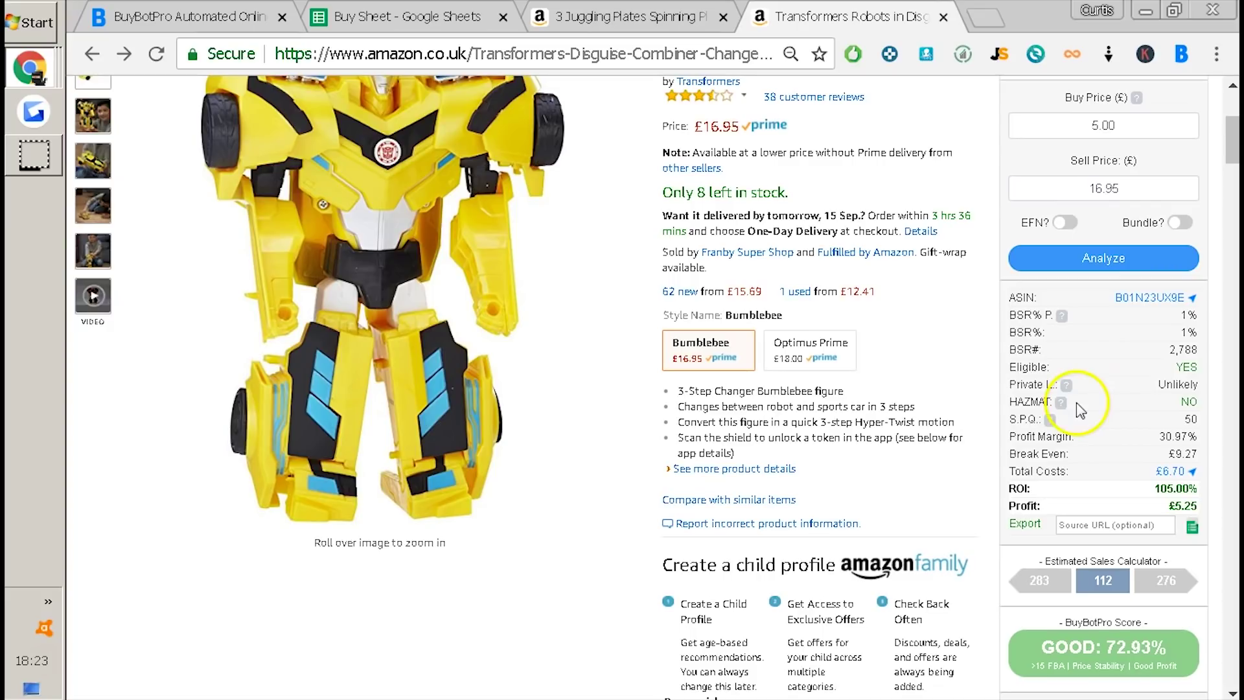
{"action": "left_click", "coordinate": [1179, 418]}
{"action": "left_click_drag", "start_coordinate": [1178, 418], "coordinate": [1207, 419]}
{"action": "left_click", "coordinate": [1206, 420]}
{"action": "left_click", "coordinate": [1187, 422]}
- Review the break-even price and total costs in the product analysis, and check the estimated sales calculator
{"action": "scroll", "coordinate": [1190, 423], "scroll_direction": "down", "scroll_amount": 2}
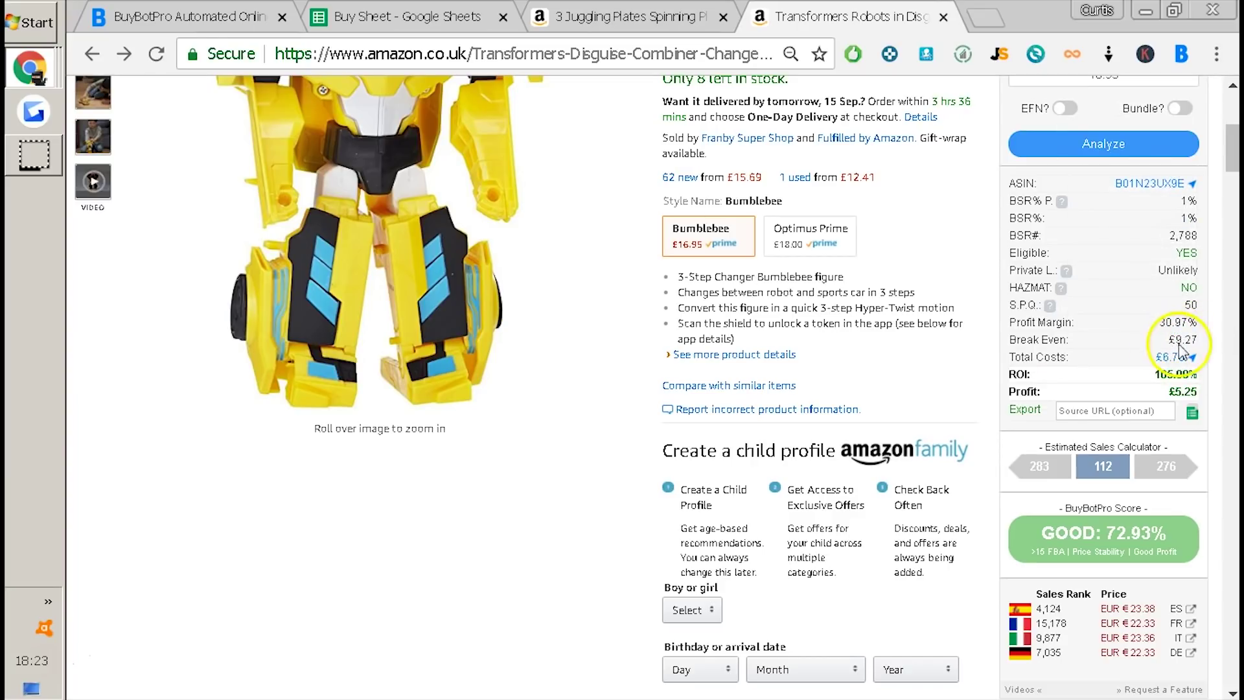
{"action": "scroll", "coordinate": [991, 363], "scroll_direction": "up", "scroll_amount": 2}
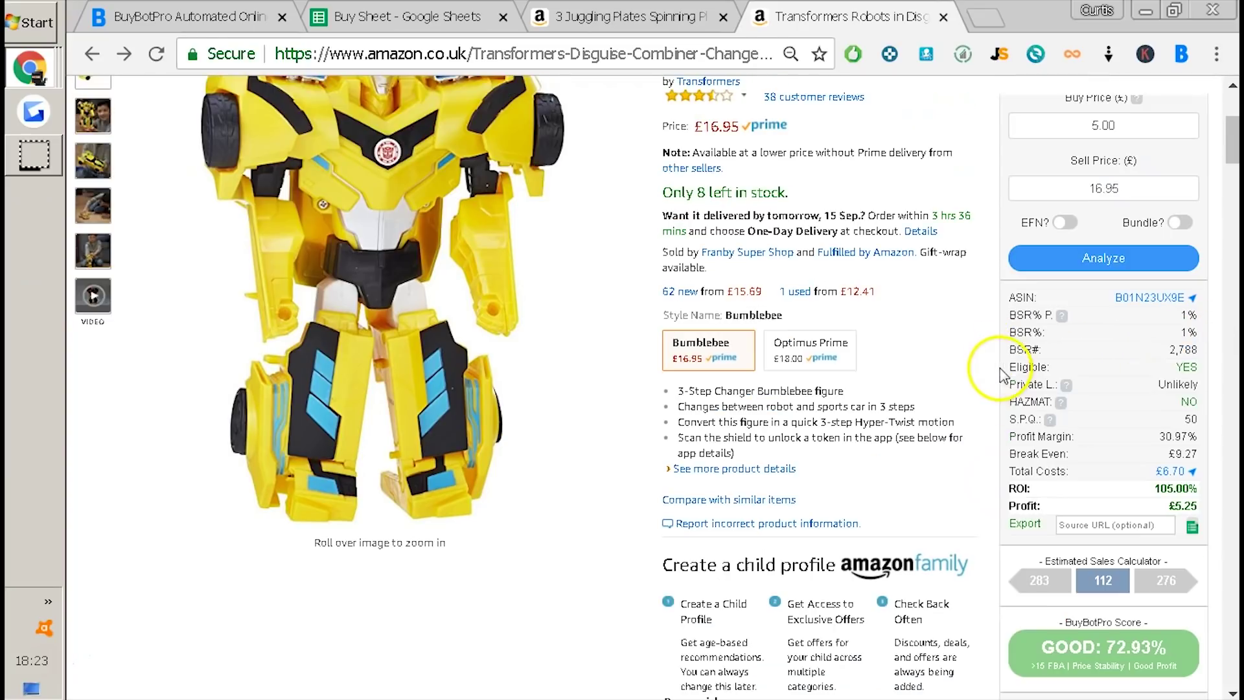
{"action": "scroll", "coordinate": [991, 421], "scroll_direction": "down", "scroll_amount": 2}
{"action": "scroll", "coordinate": [1004, 411], "scroll_direction": "up", "scroll_amount": 2}
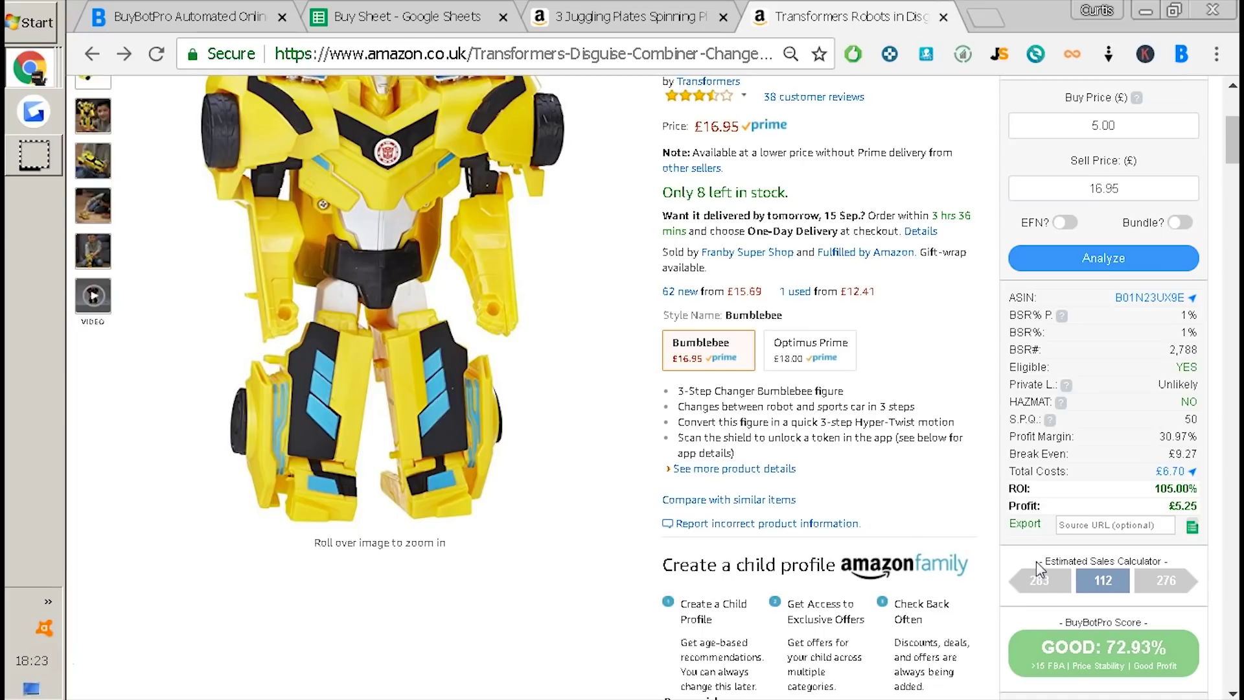
{"action": "left_click", "coordinate": [1173, 468]}
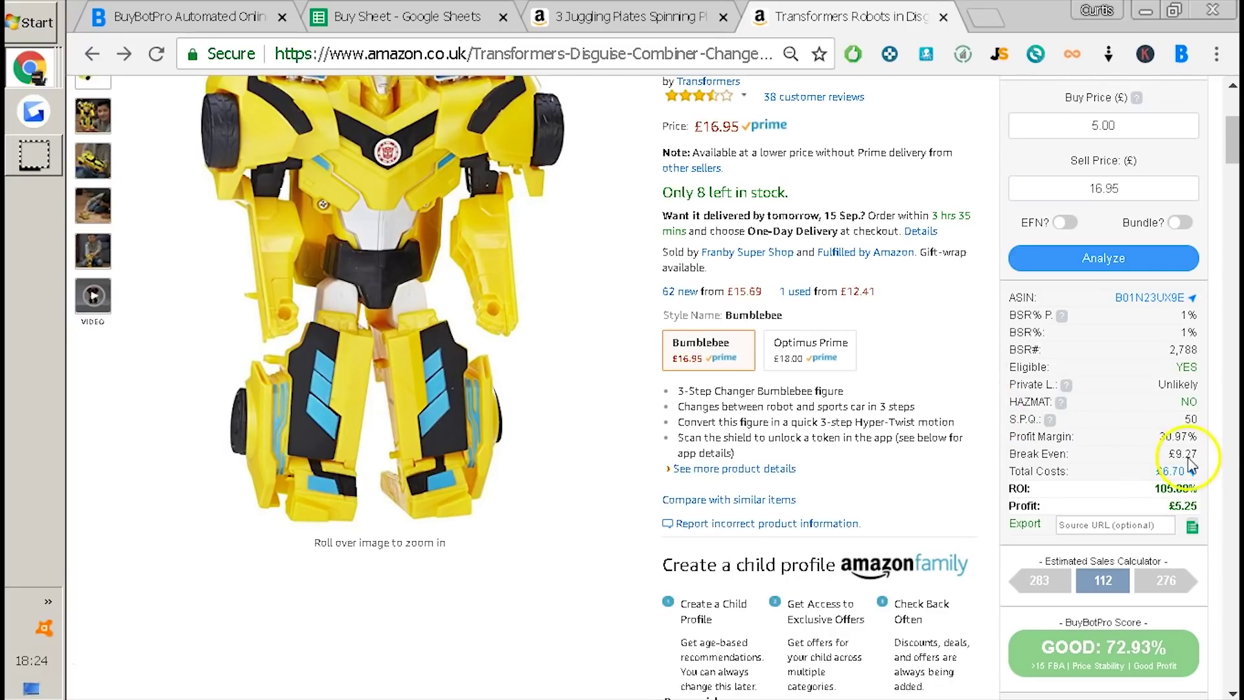
{"action": "scroll", "coordinate": [1186, 453], "scroll_direction": "down", "scroll_amount": 2}
{"action": "mouse_move", "coordinate": [1173, 366]}
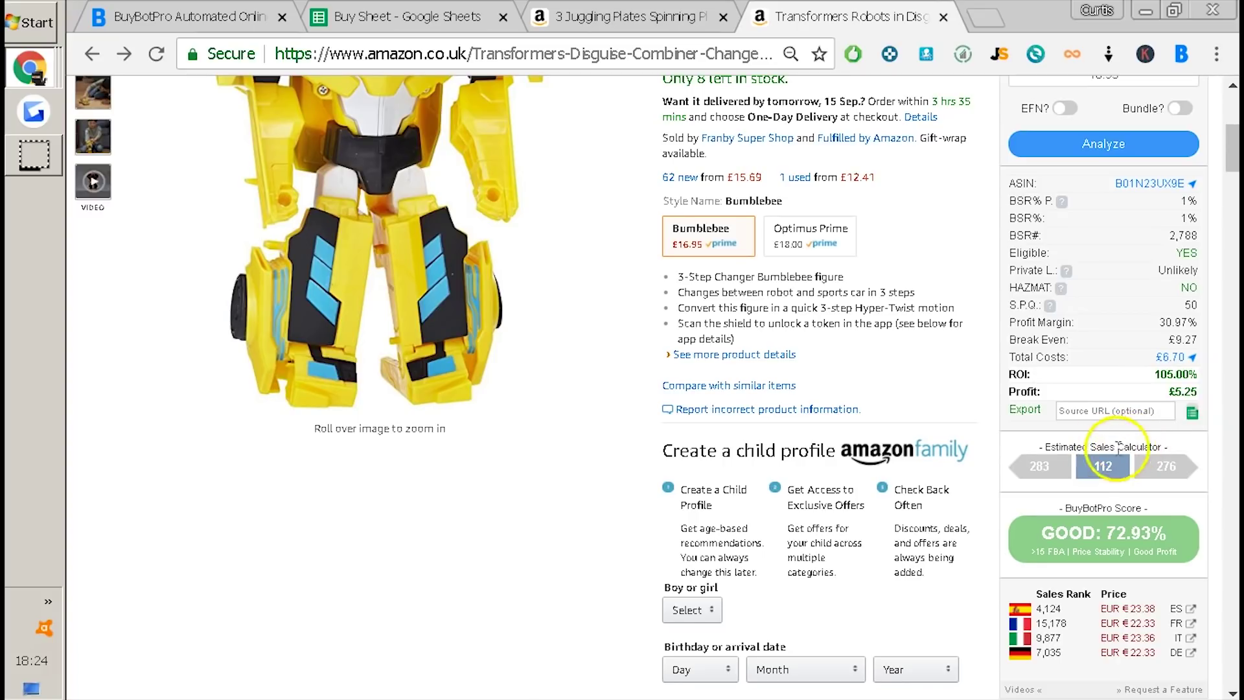
- Set the price history chart range to Month and compare the chart with the product analysis figures
{"action": "scroll", "coordinate": [633, 472], "scroll_direction": "down", "scroll_amount": 9}
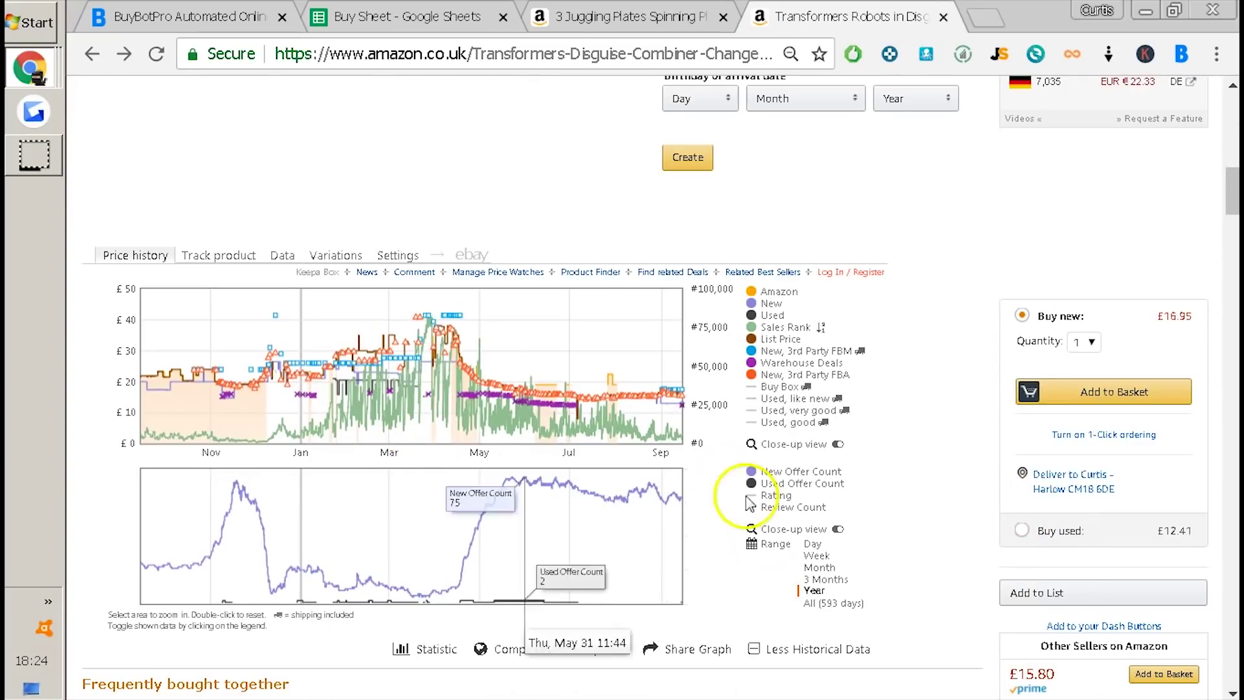
{"action": "left_click", "coordinate": [818, 567]}
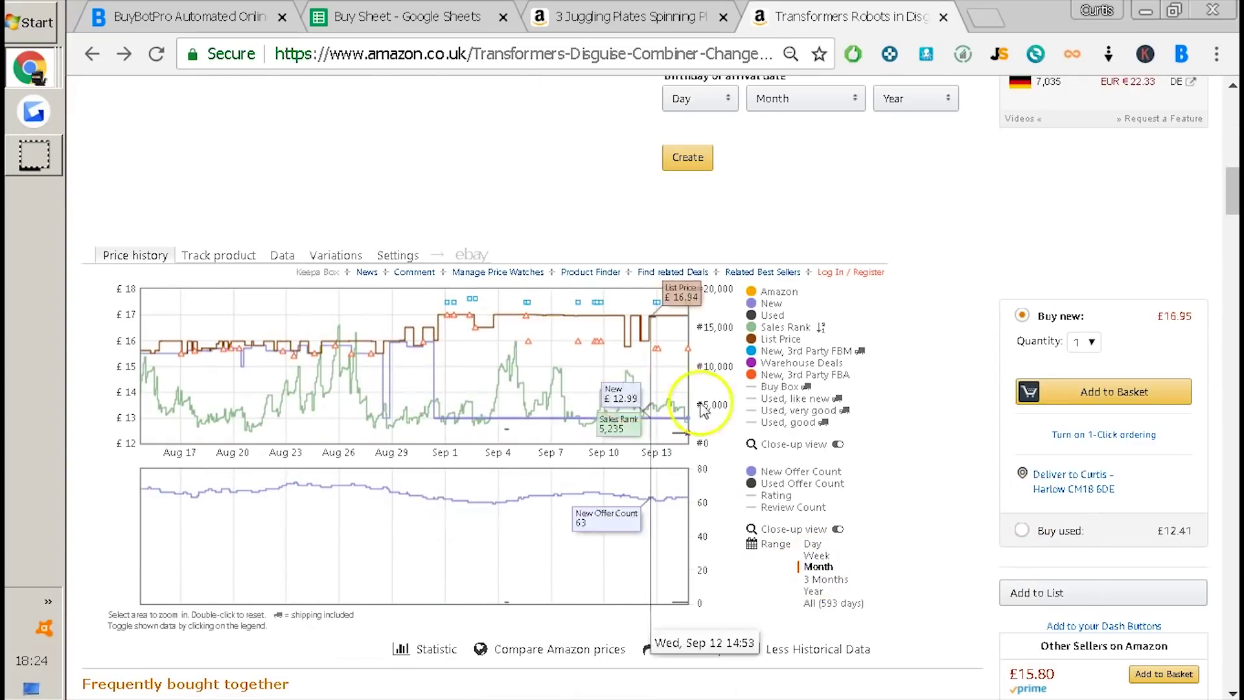
{"action": "scroll", "coordinate": [837, 420], "scroll_direction": "up", "scroll_amount": 5}
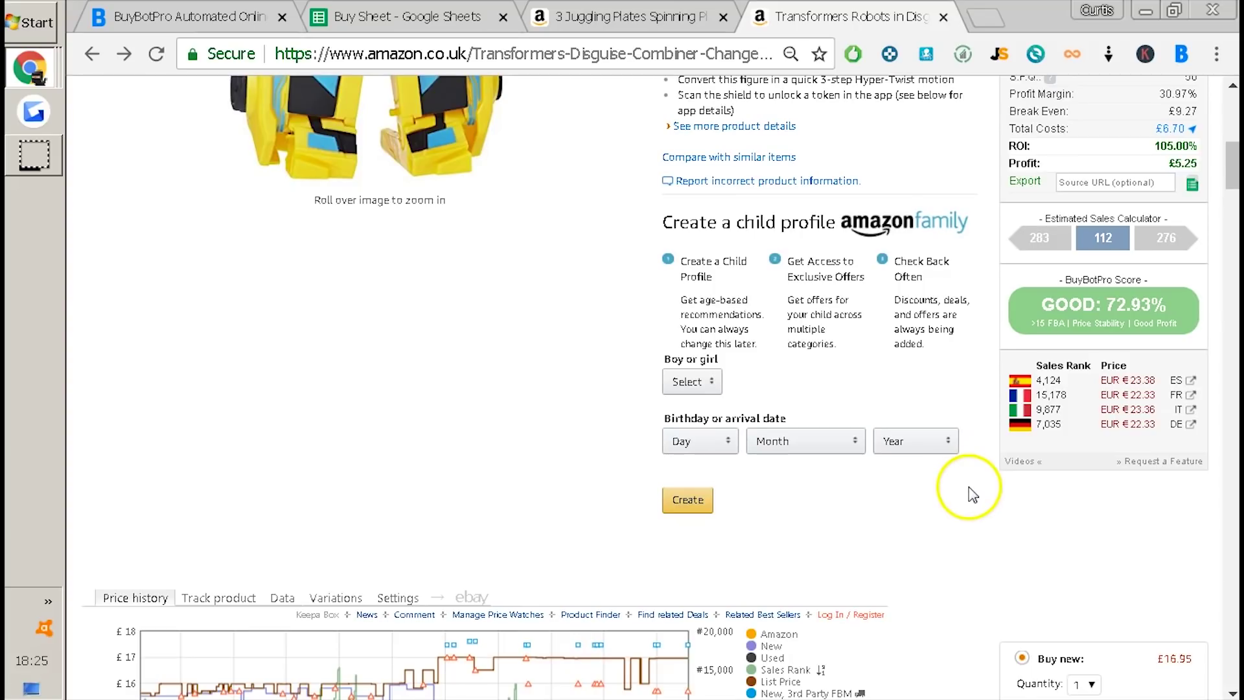
{"action": "scroll", "coordinate": [1059, 522], "scroll_direction": "down", "scroll_amount": 2}
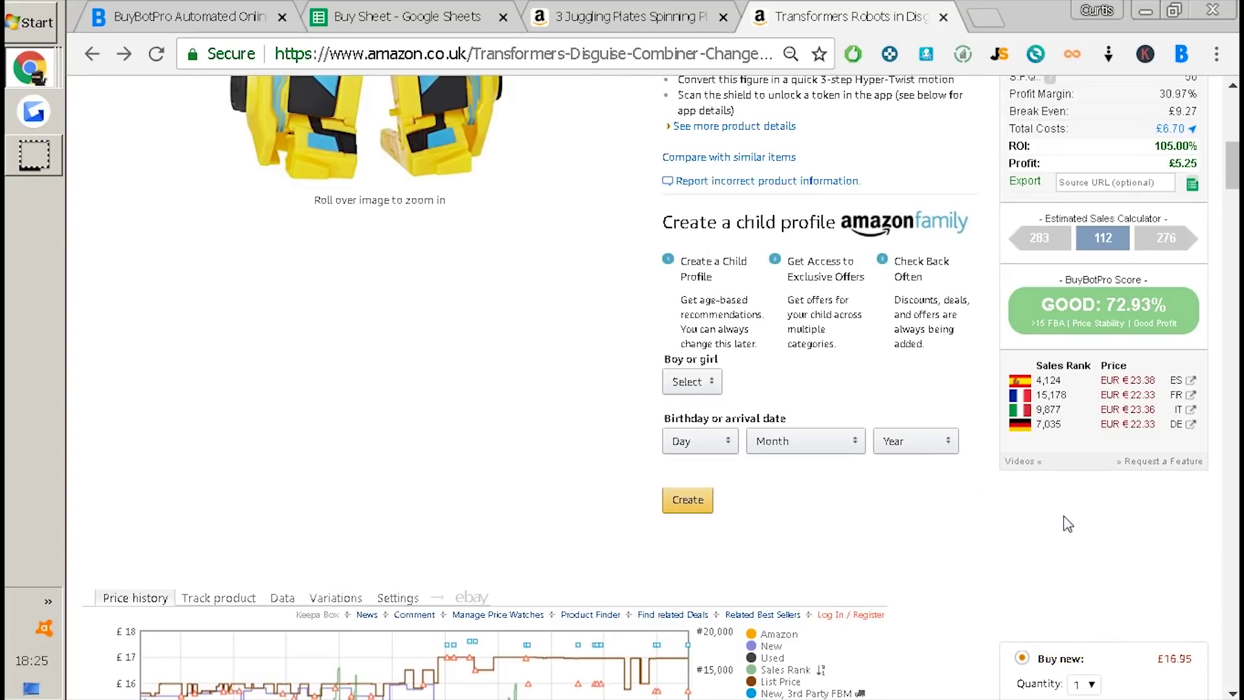
{"action": "scroll", "coordinate": [1053, 472], "scroll_direction": "down", "scroll_amount": 2}
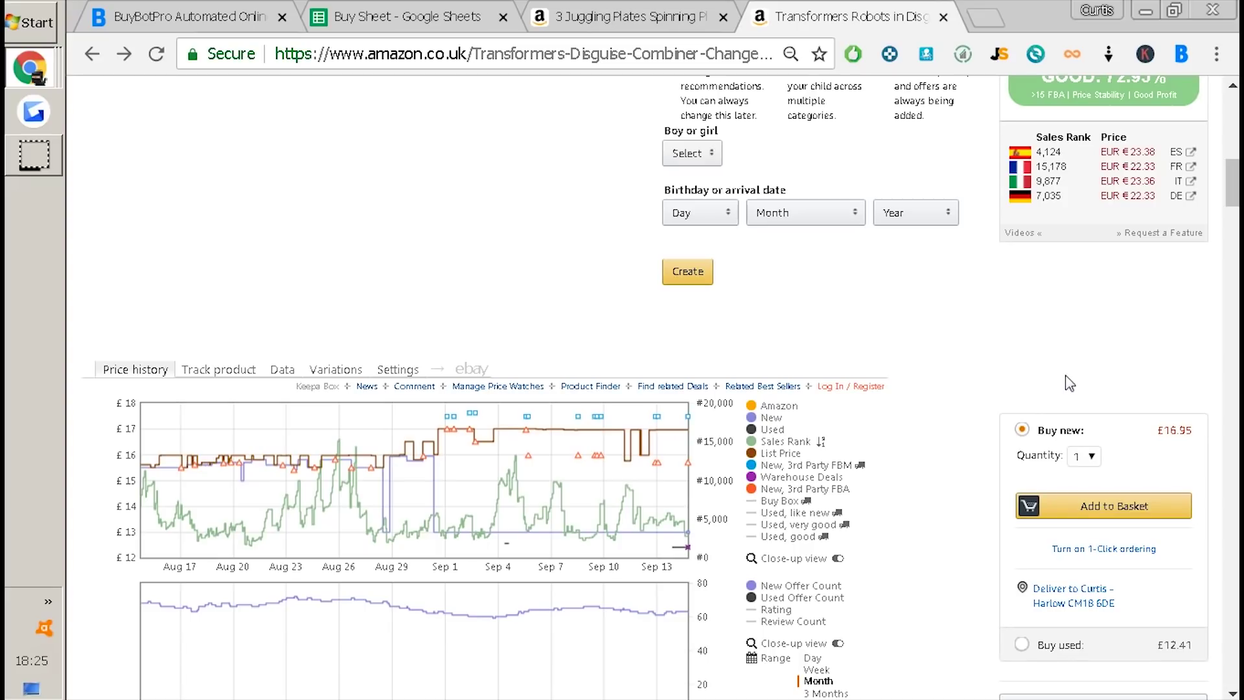
{"action": "scroll", "coordinate": [972, 454], "scroll_direction": "up", "scroll_amount": 12}
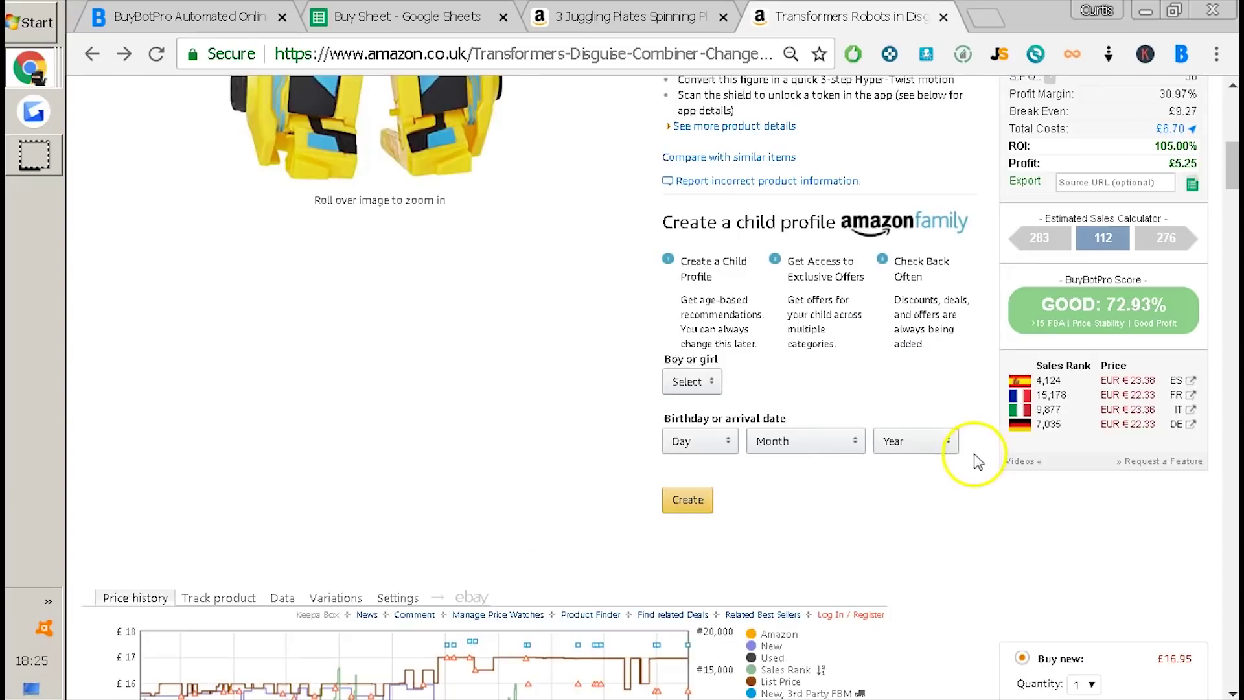
{"action": "scroll", "coordinate": [901, 434], "scroll_direction": "down", "scroll_amount": 7}
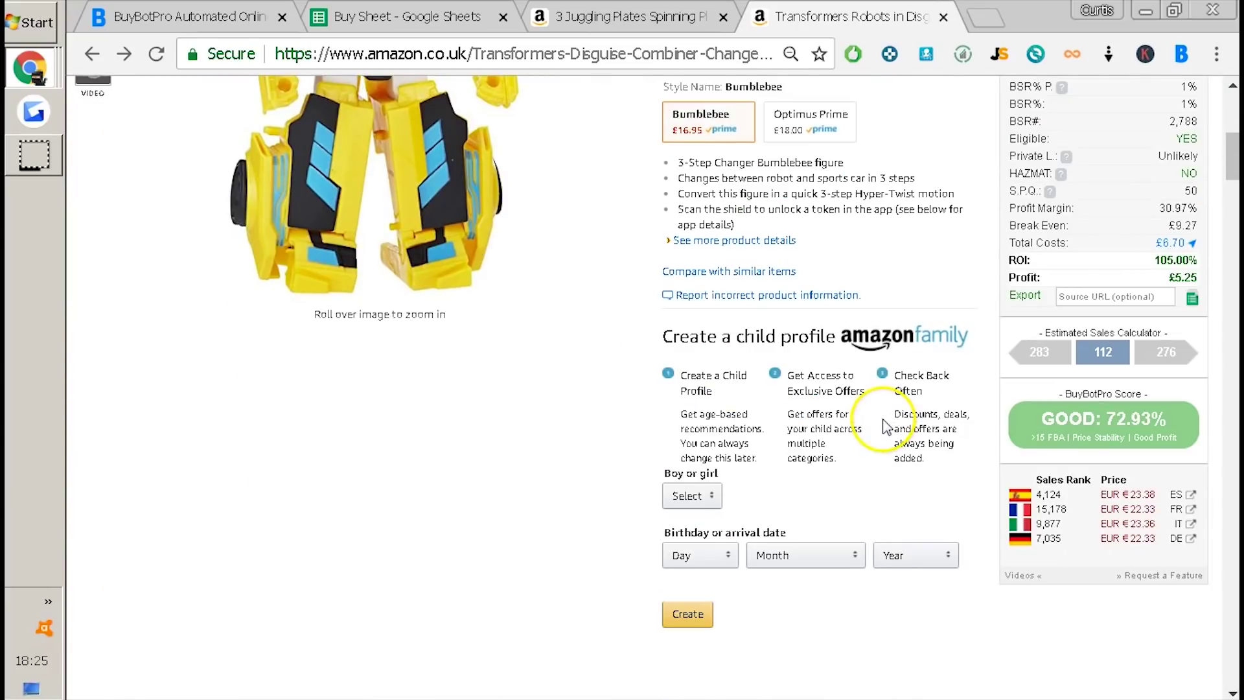
{"action": "scroll", "coordinate": [886, 426], "scroll_direction": "down", "scroll_amount": 7}
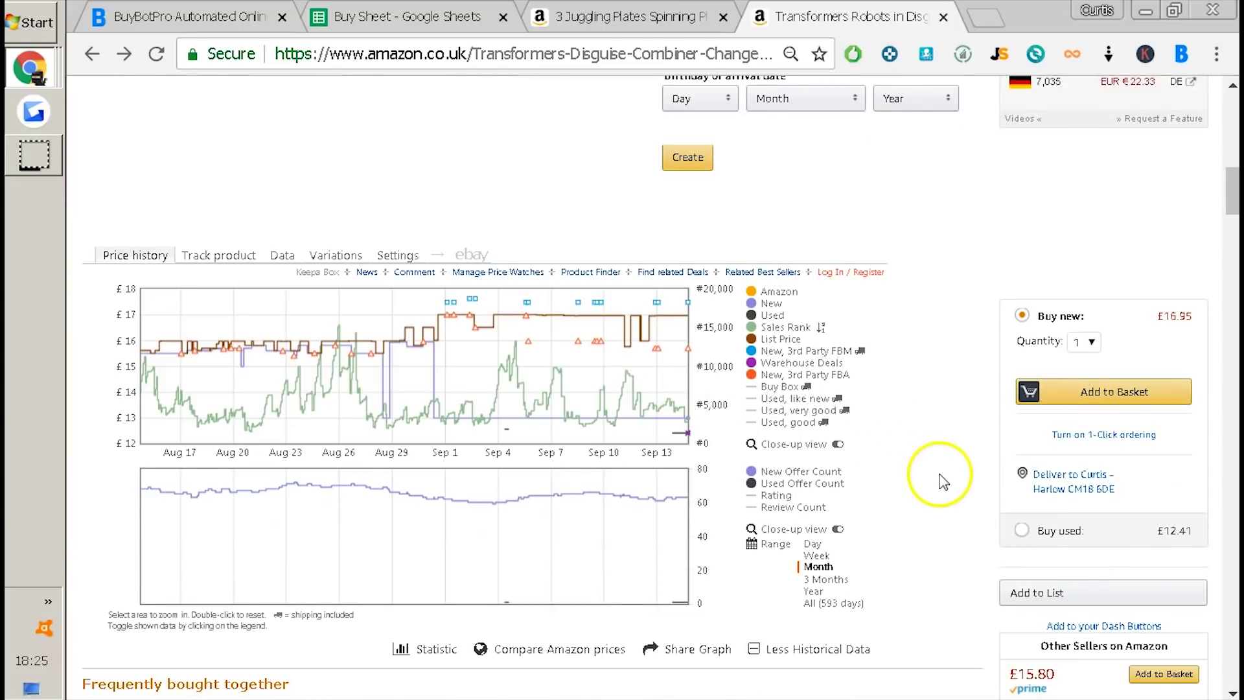
- Go back over the product analysis, estimated sales and foreign marketplace prices, and inspect early September on the price history chart
{"action": "scroll", "coordinate": [939, 478], "scroll_direction": "up", "scroll_amount": 10}
{"action": "scroll", "coordinate": [943, 479], "scroll_direction": "up", "scroll_amount": 4}
{"action": "scroll", "coordinate": [945, 476], "scroll_direction": "down", "scroll_amount": 3}
{"action": "scroll", "coordinate": [952, 469], "scroll_direction": "up", "scroll_amount": 2}
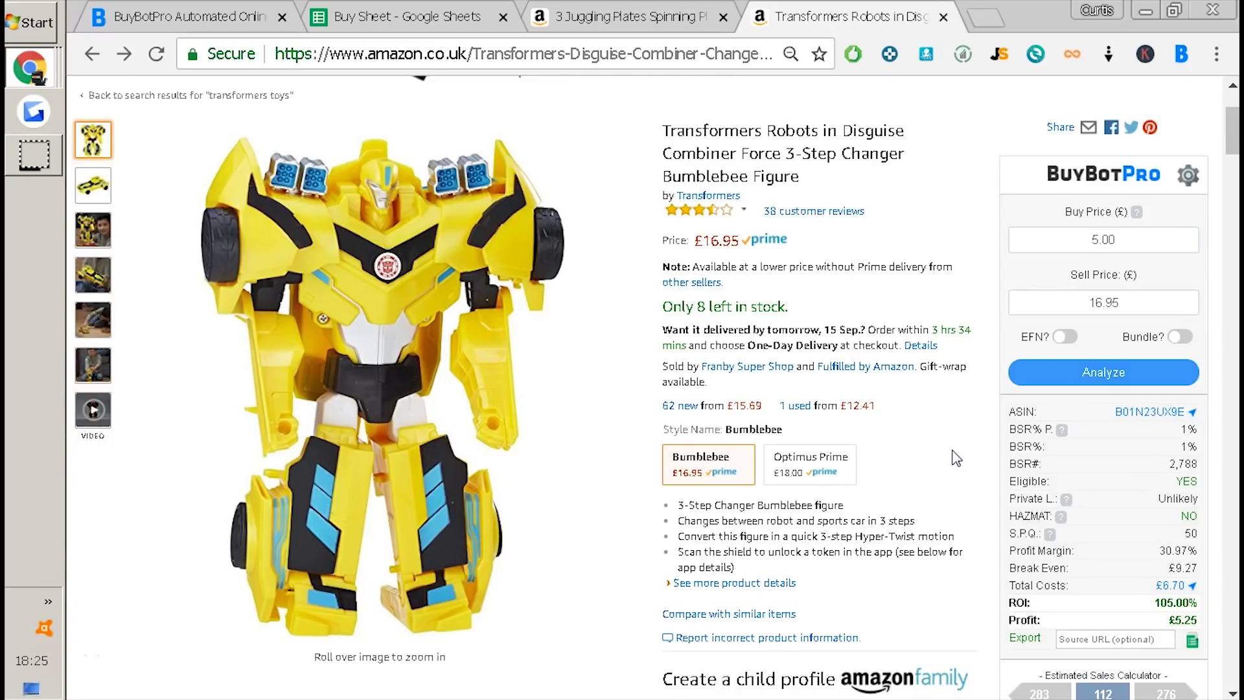
{"action": "scroll", "coordinate": [954, 453], "scroll_direction": "down", "scroll_amount": 2}
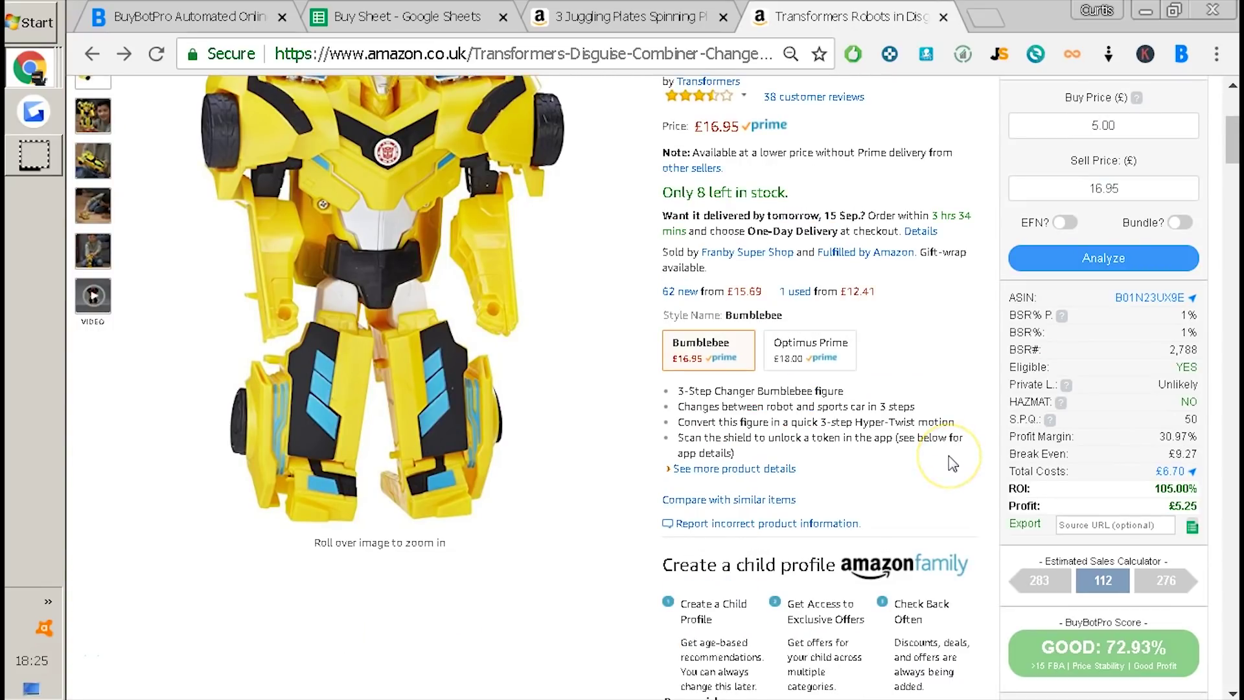
{"action": "scroll", "coordinate": [933, 458], "scroll_direction": "down", "scroll_amount": 4}
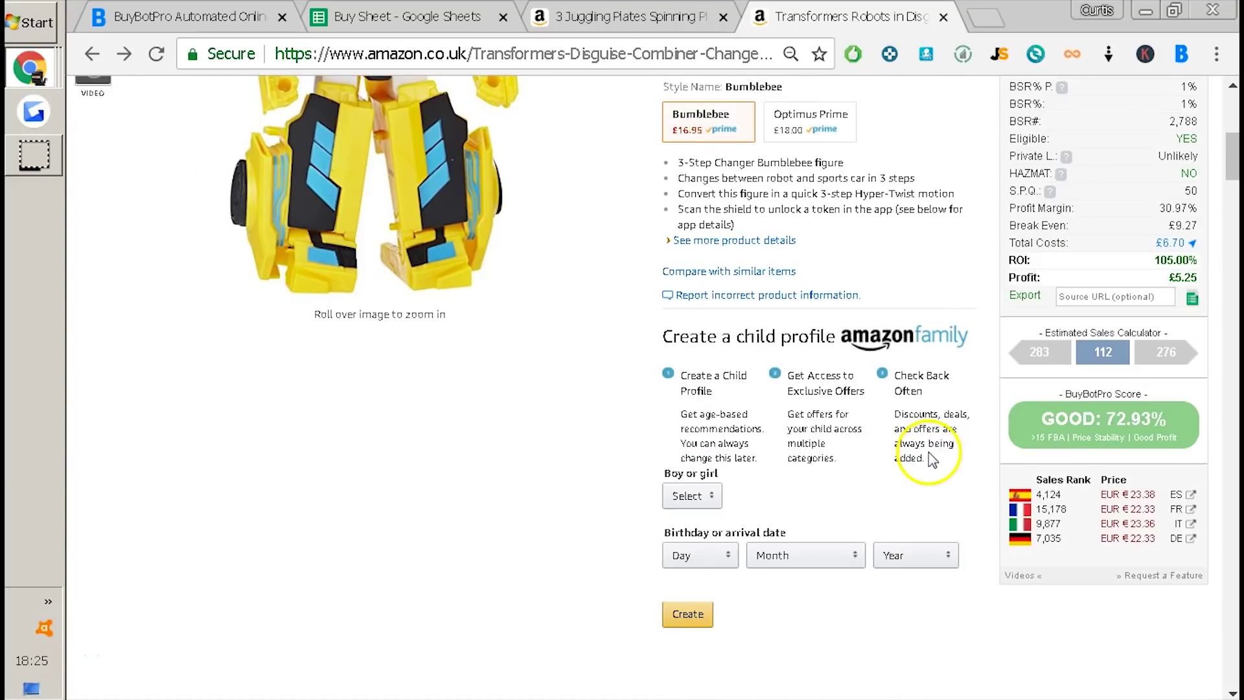
{"action": "scroll", "coordinate": [932, 459], "scroll_direction": "down", "scroll_amount": 4}
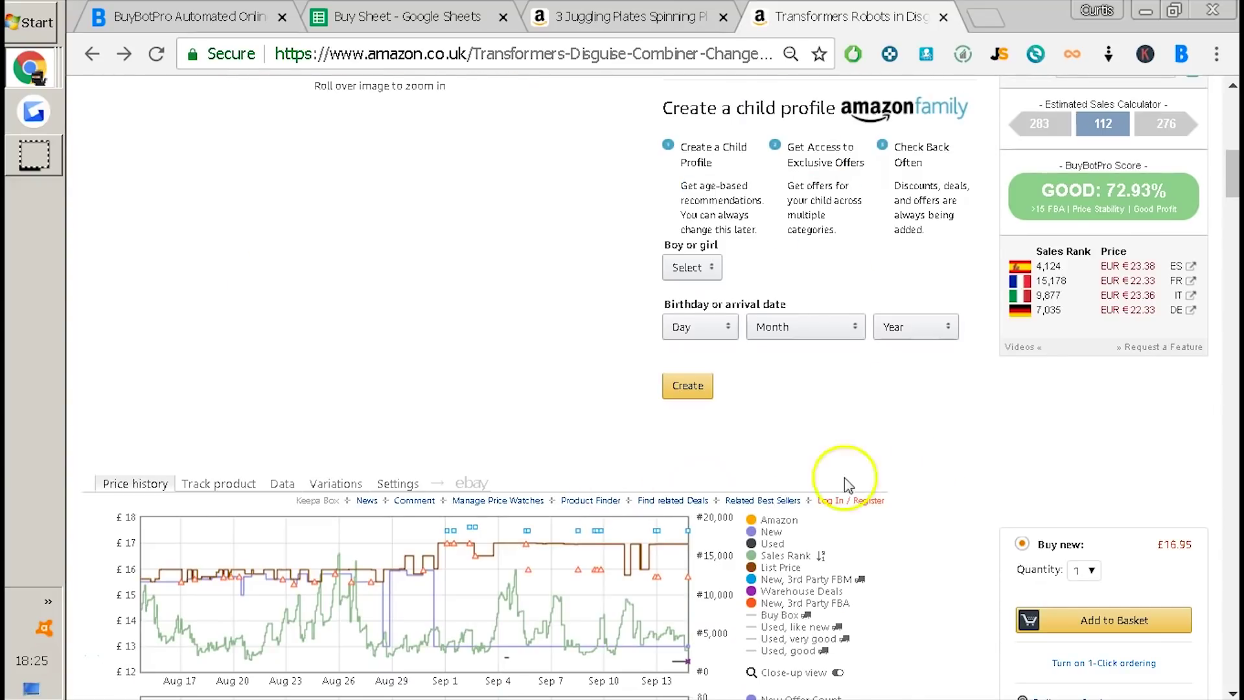
{"action": "scroll", "coordinate": [933, 453], "scroll_direction": "up", "scroll_amount": 4}
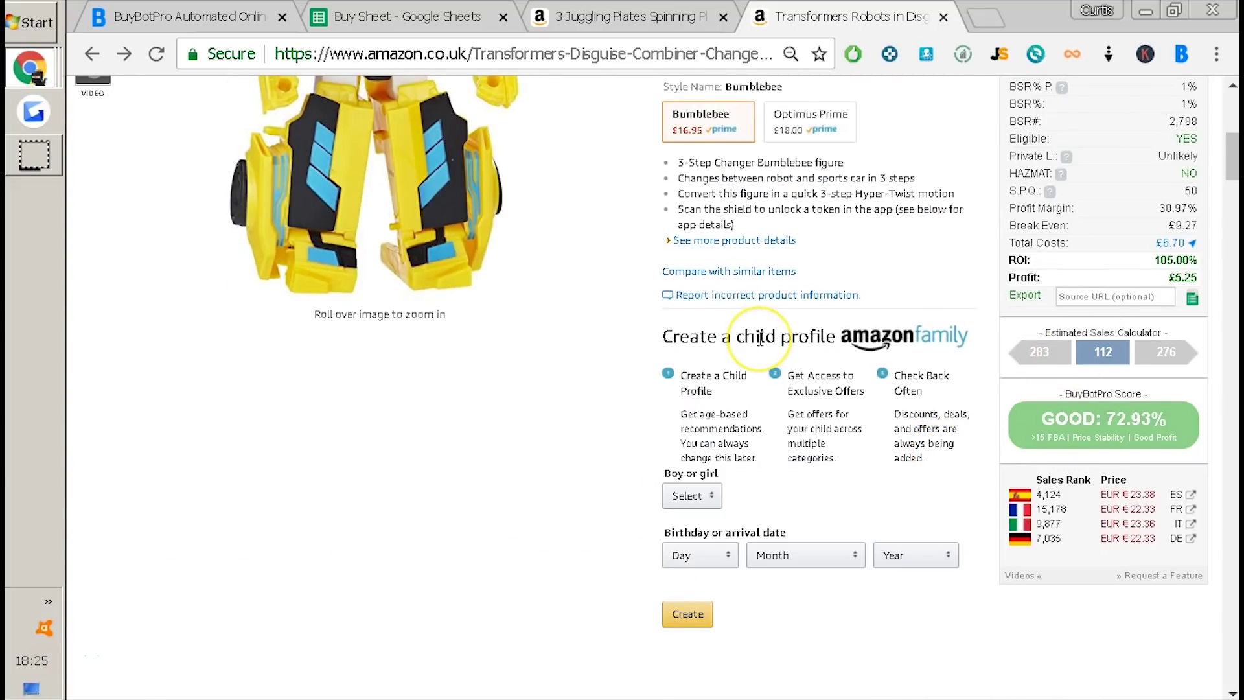
{"action": "left_click", "coordinate": [718, 322]}
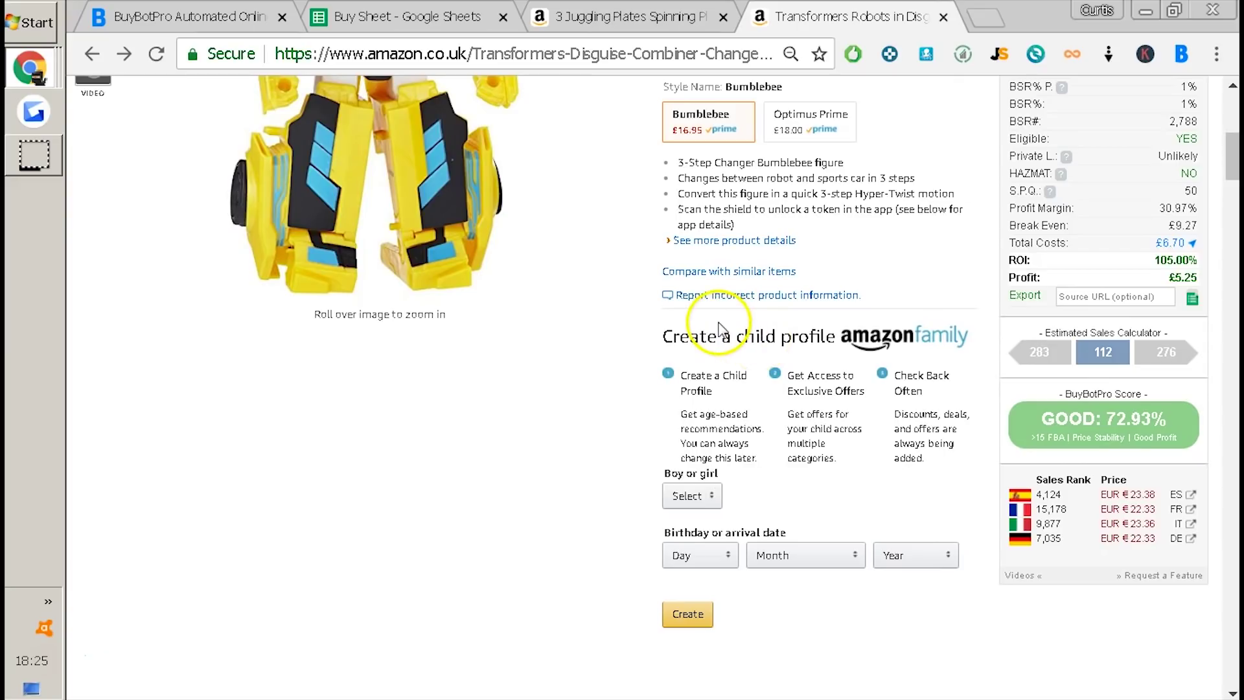
{"action": "scroll", "coordinate": [1093, 387], "scroll_direction": "down", "scroll_amount": 4}
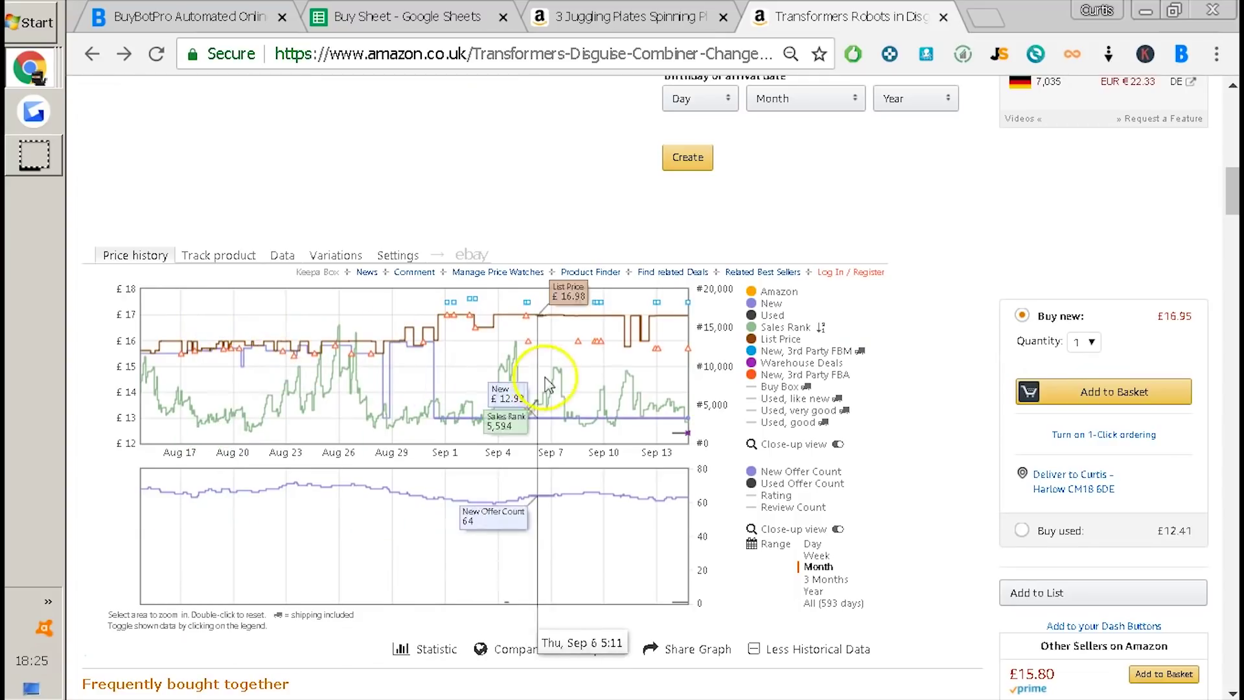
{"action": "scroll", "coordinate": [991, 347], "scroll_direction": "up", "scroll_amount": 7}
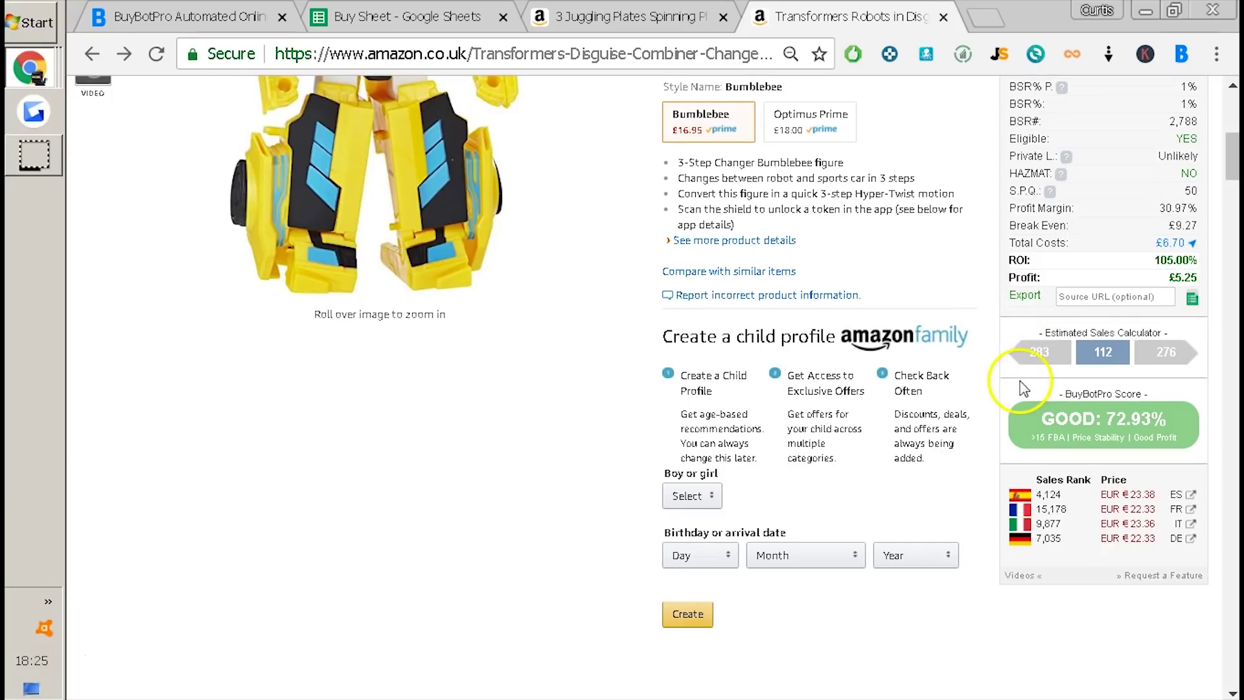
- Check the estimated sales figures and read the explanation of the suggested purchase quantity
{"action": "scroll", "coordinate": [1020, 476], "scroll_direction": "down", "scroll_amount": 2}
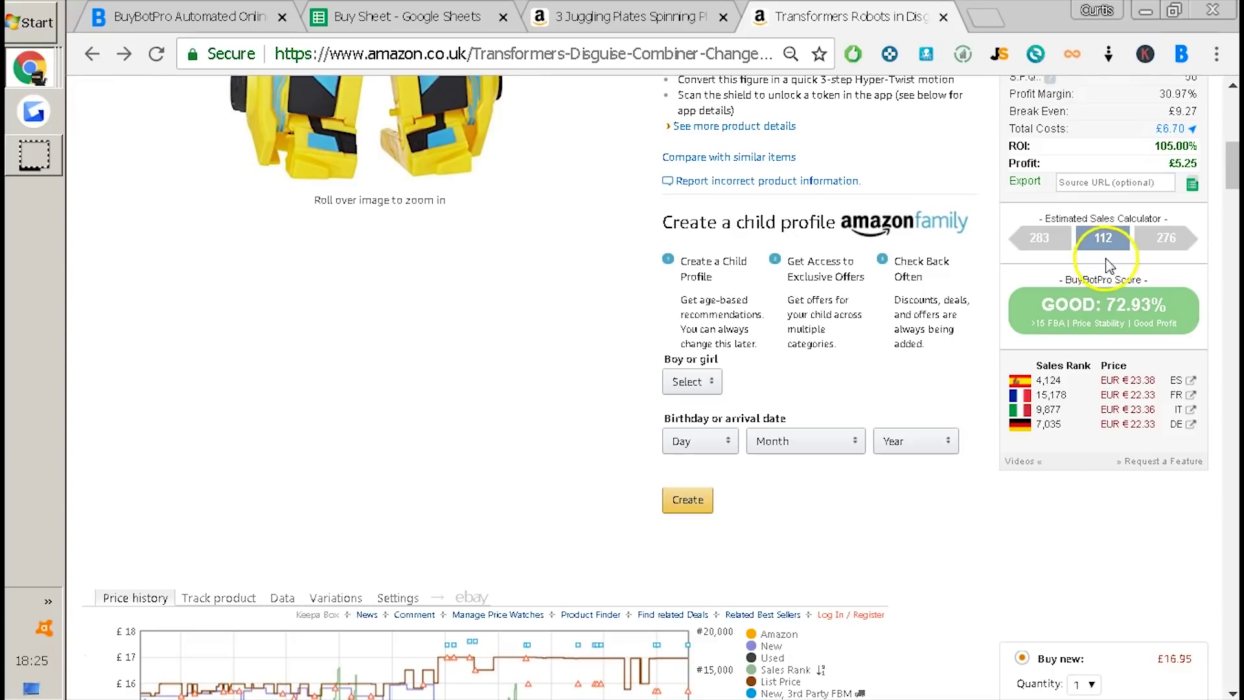
{"action": "scroll", "coordinate": [943, 364], "scroll_direction": "up", "scroll_amount": 2}
{"action": "scroll", "coordinate": [942, 364], "scroll_direction": "up", "scroll_amount": 2}
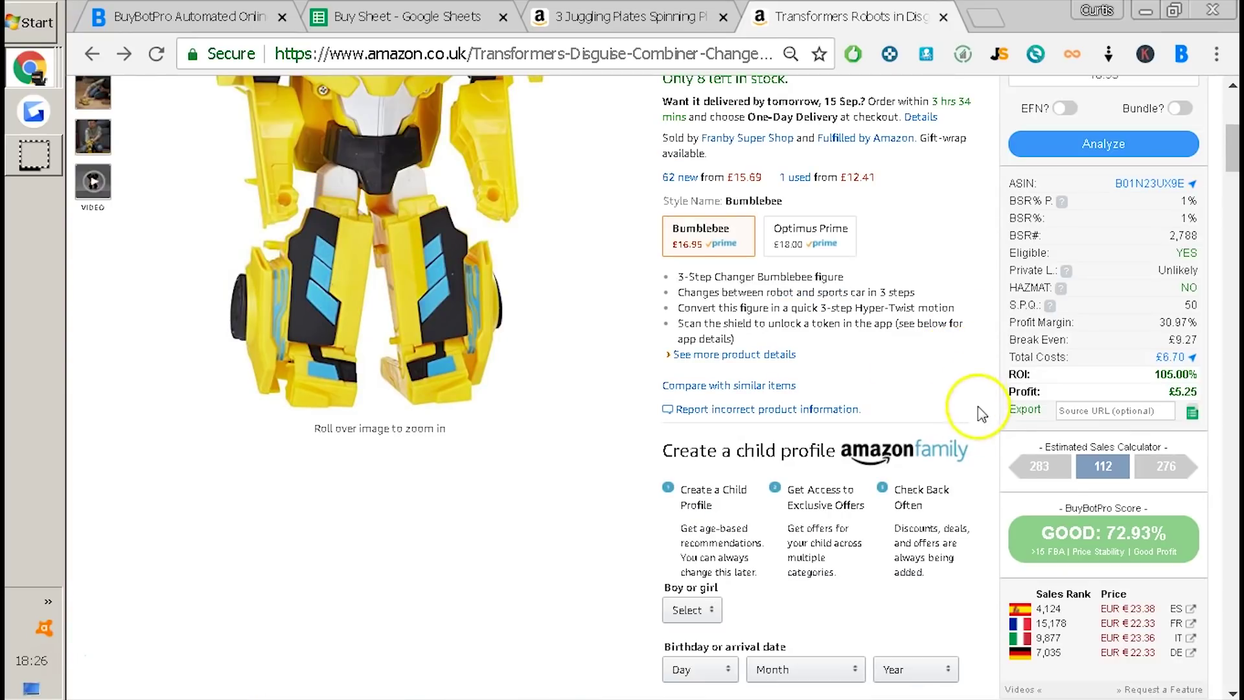
{"action": "mouse_move", "coordinate": [1114, 468]}
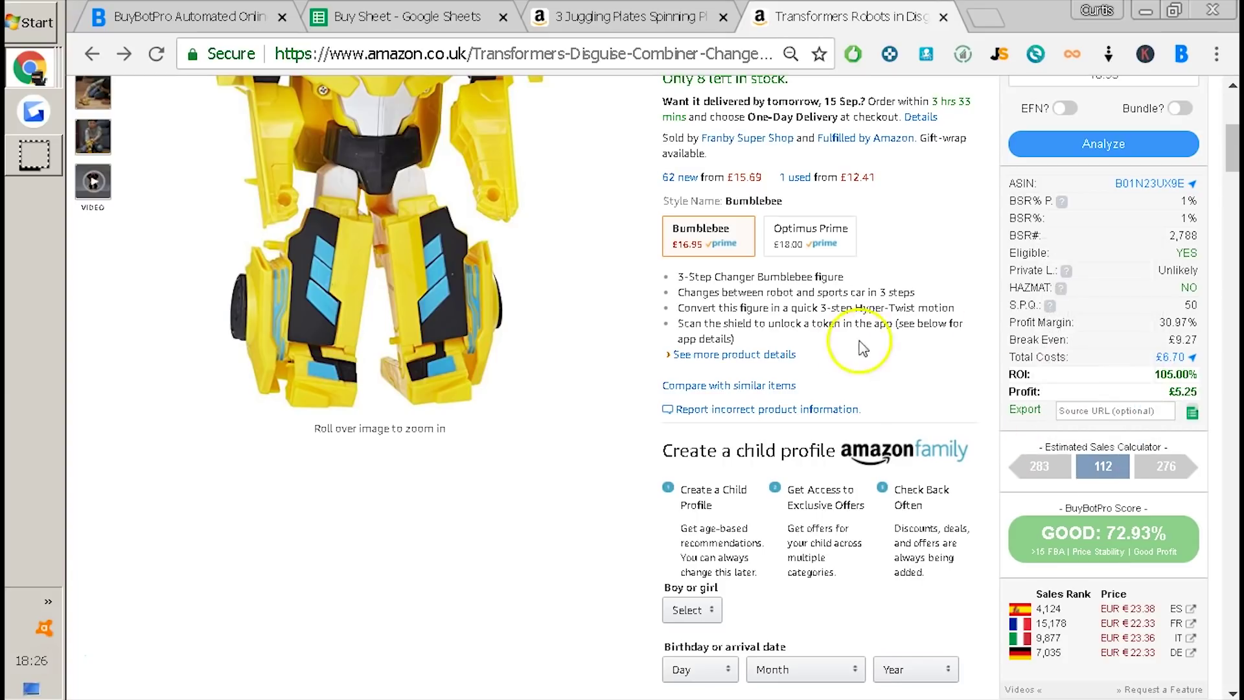
{"action": "mouse_move", "coordinate": [1051, 308]}
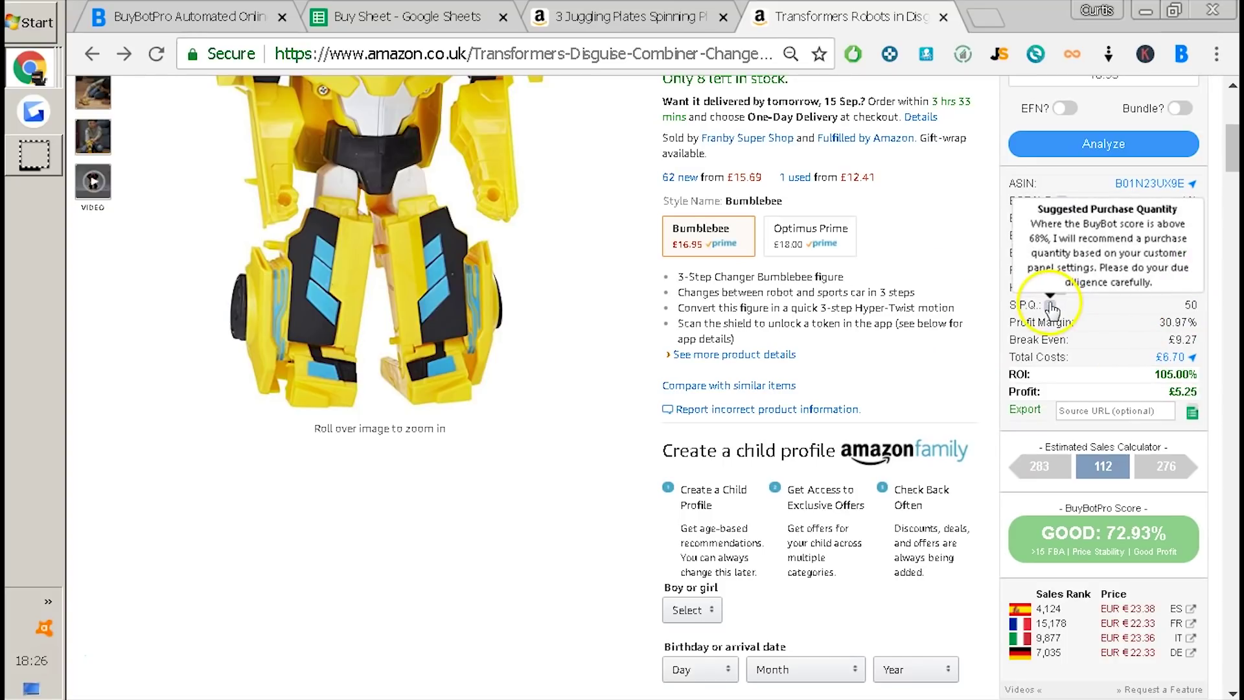
{"action": "scroll", "coordinate": [991, 330], "scroll_direction": "down", "scroll_amount": 2}
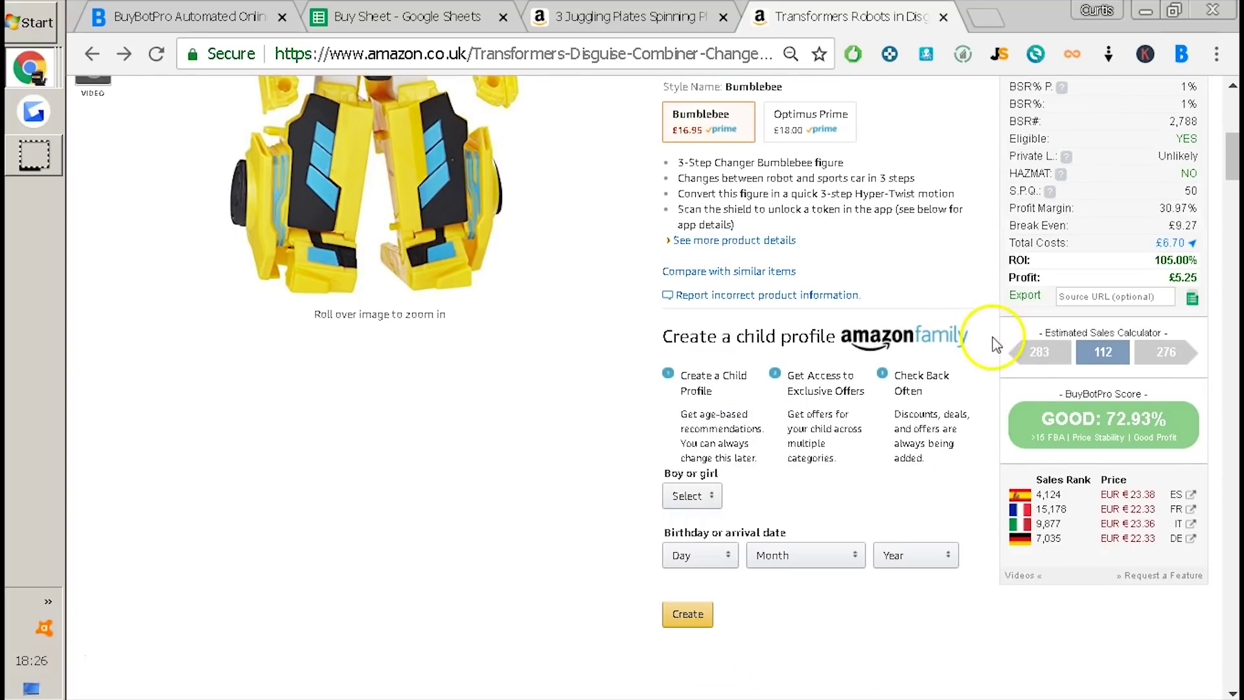
- Read the explanation of the predicted 90-day average sales figure and the details behind the BuyBotPro score
{"action": "mouse_move", "coordinate": [1176, 361]}
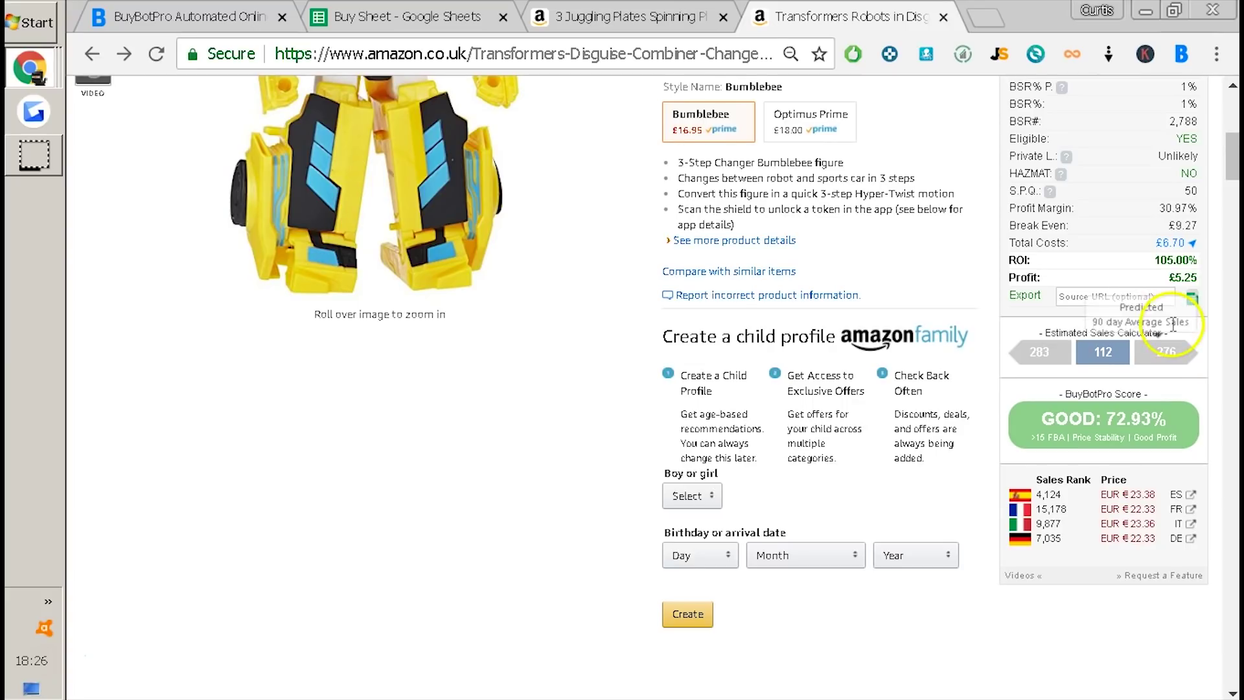
{"action": "left_click", "coordinate": [1101, 358]}
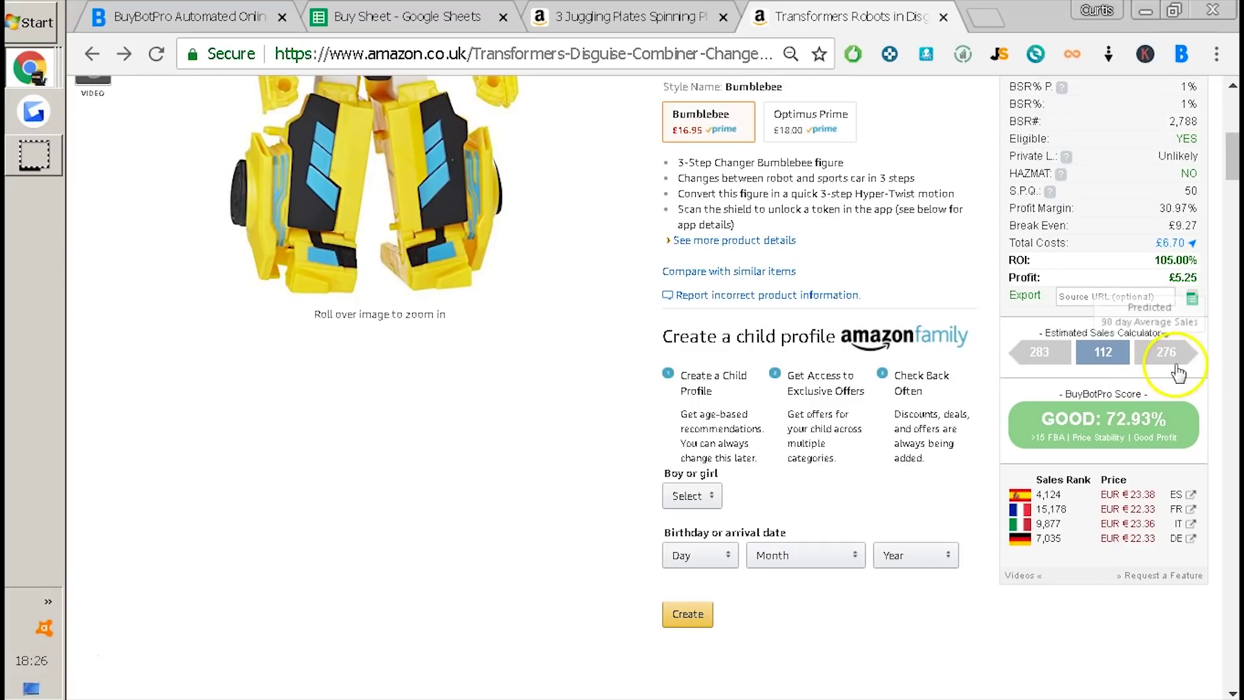
{"action": "scroll", "coordinate": [958, 278], "scroll_direction": "up", "scroll_amount": 2}
{"action": "scroll", "coordinate": [973, 379], "scroll_direction": "down", "scroll_amount": 3}
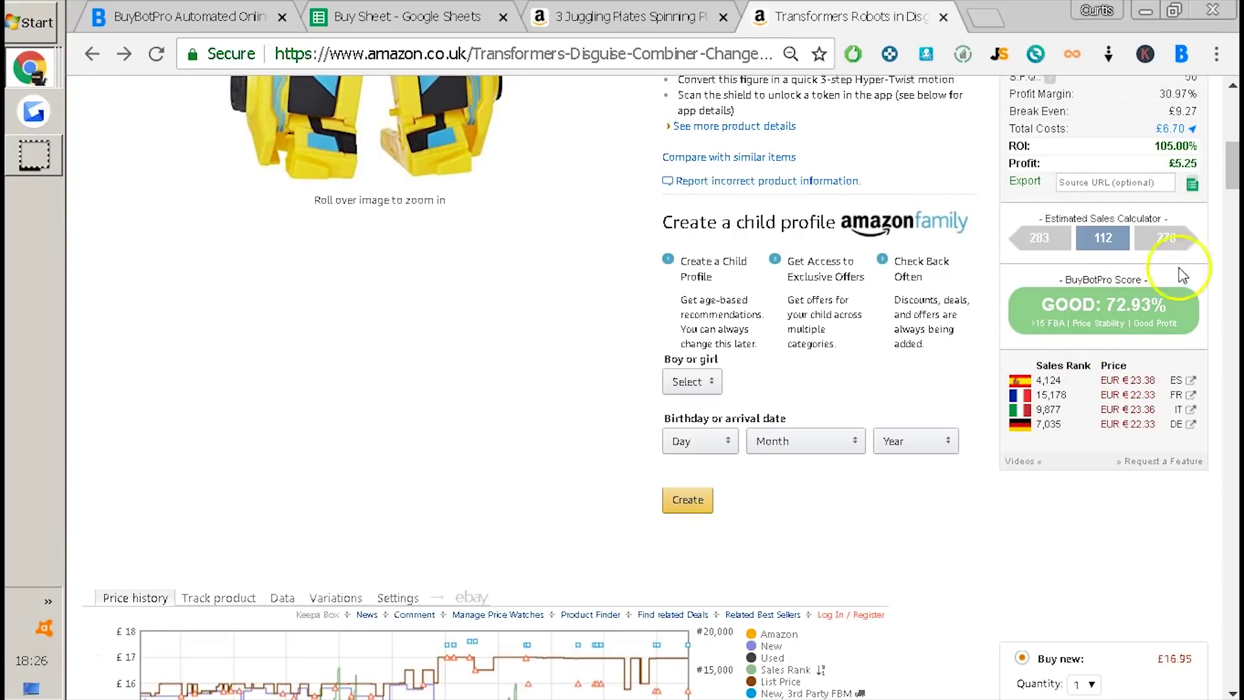
{"action": "mouse_move", "coordinate": [1176, 308]}
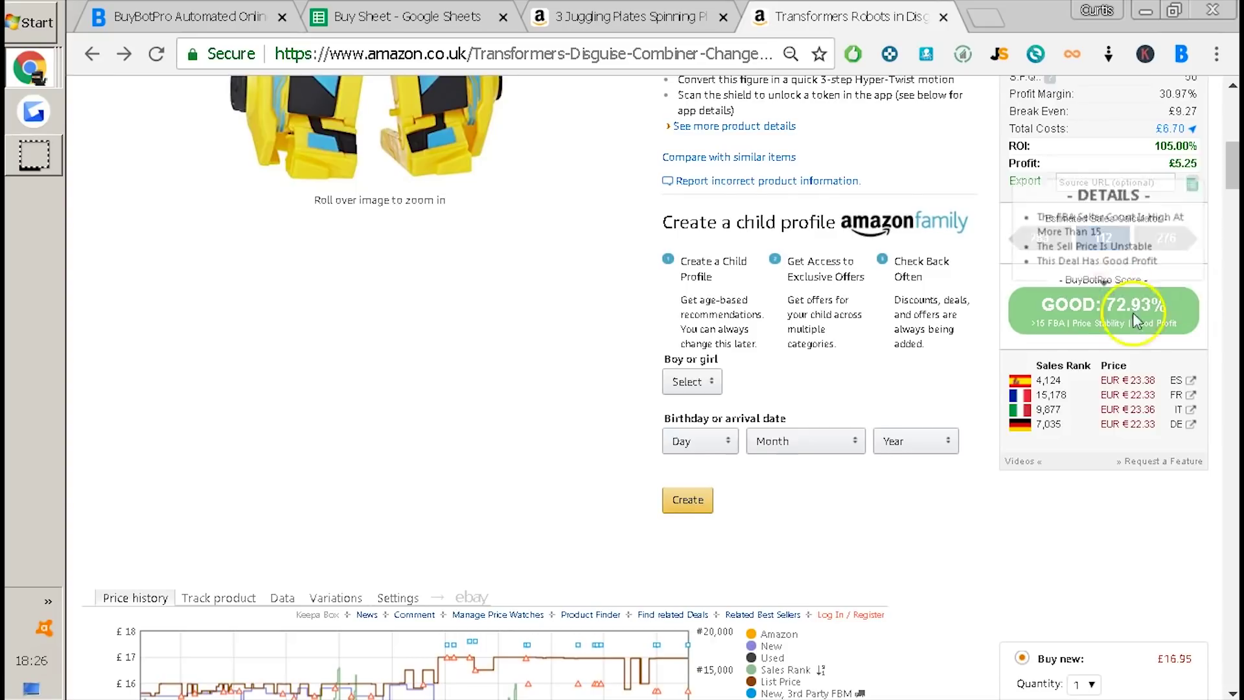
- Review the product analysis figures and read the details behind the BuyBotPro score
{"action": "scroll", "coordinate": [1132, 313], "scroll_direction": "up", "scroll_amount": 2}
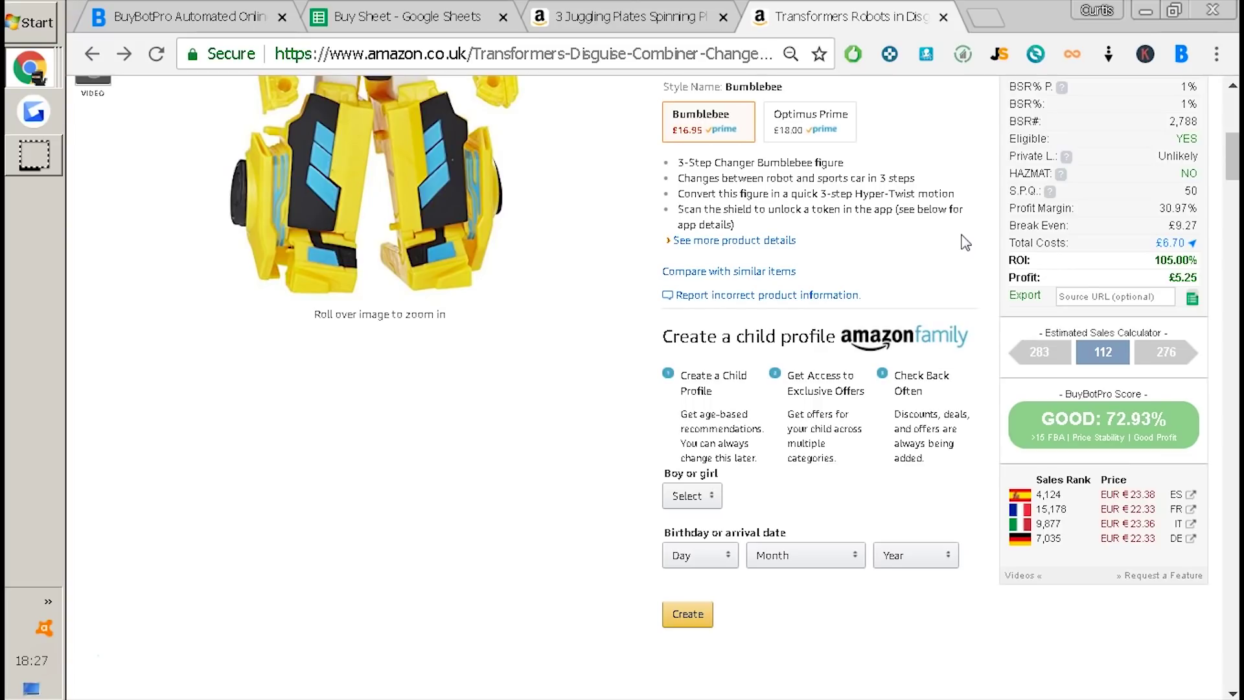
{"action": "scroll", "coordinate": [984, 272], "scroll_direction": "up", "scroll_amount": 2}
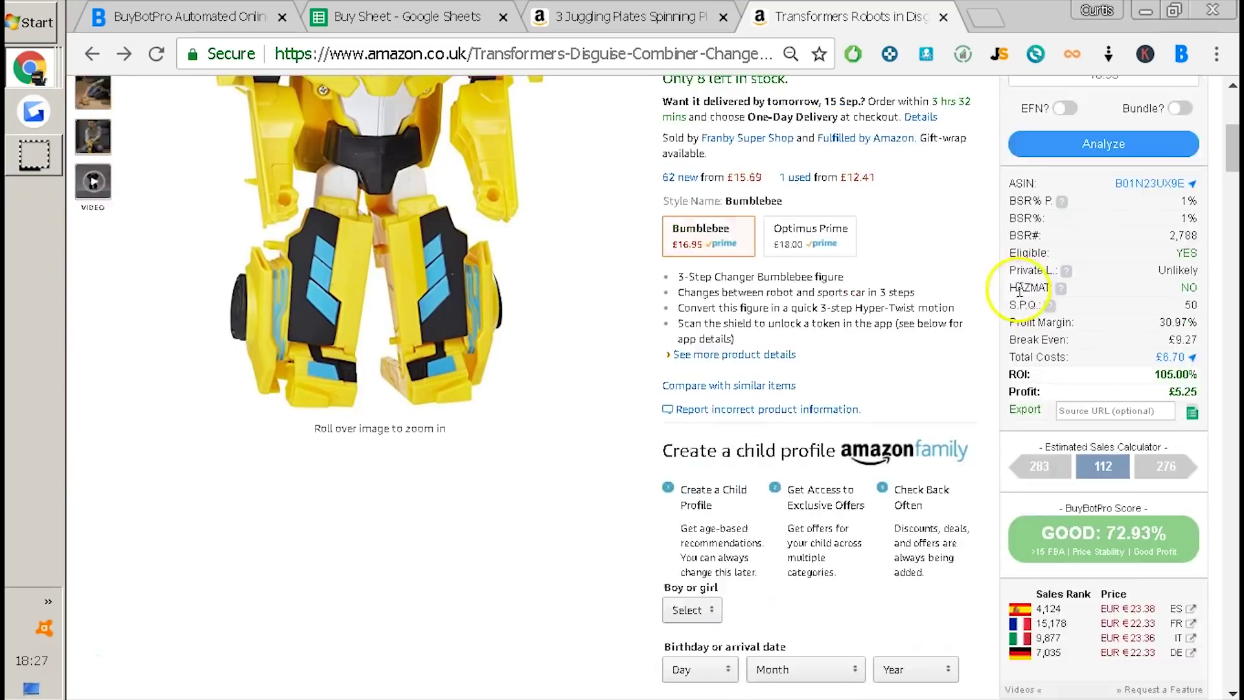
{"action": "scroll", "coordinate": [1019, 292], "scroll_direction": "down", "scroll_amount": 4}
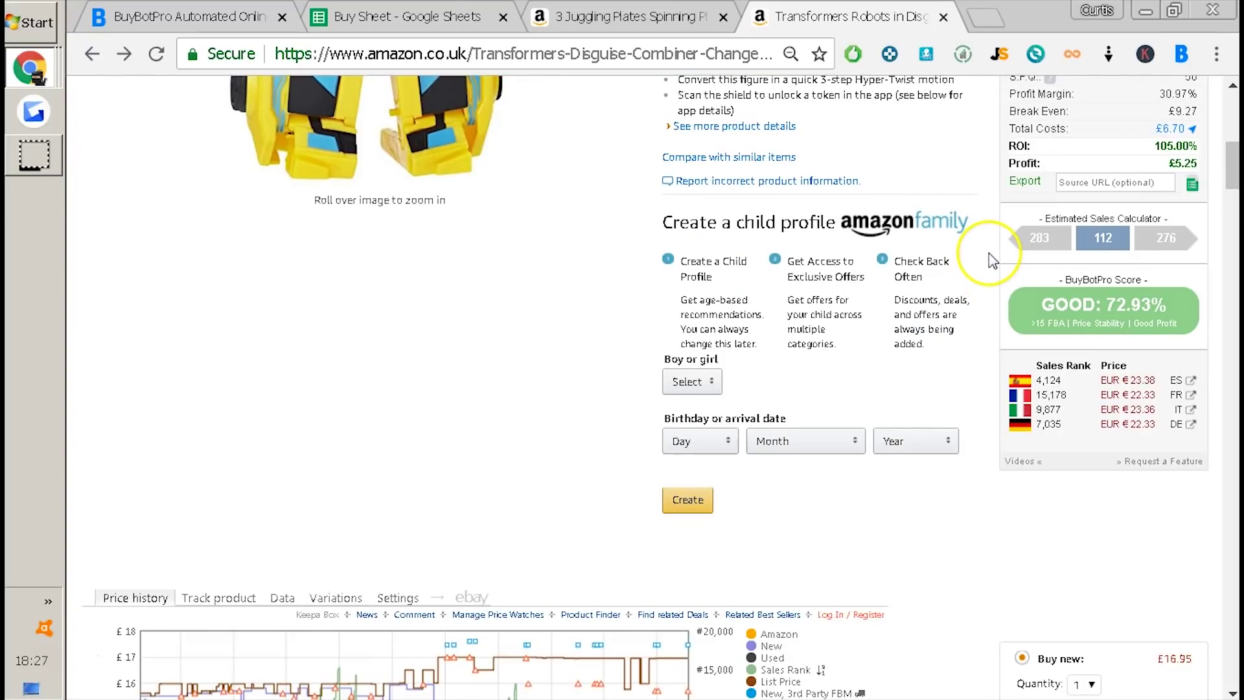
{"action": "scroll", "coordinate": [995, 260], "scroll_direction": "up", "scroll_amount": 2}
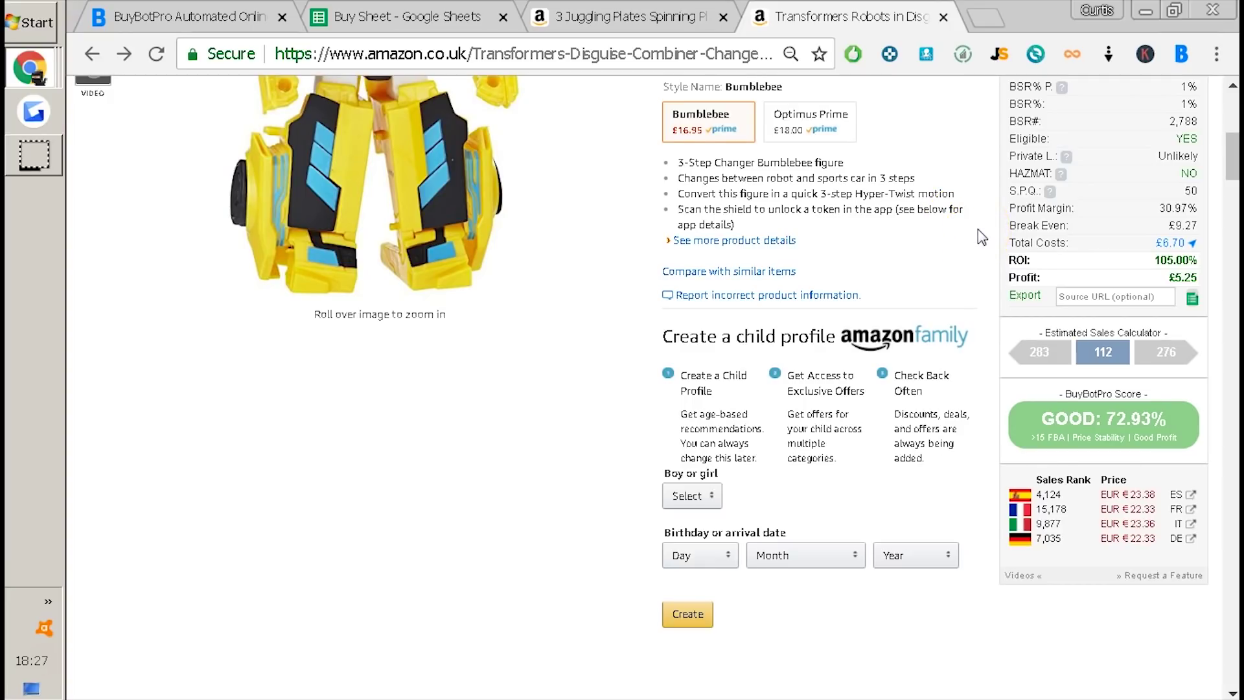
{"action": "mouse_move", "coordinate": [1147, 435]}
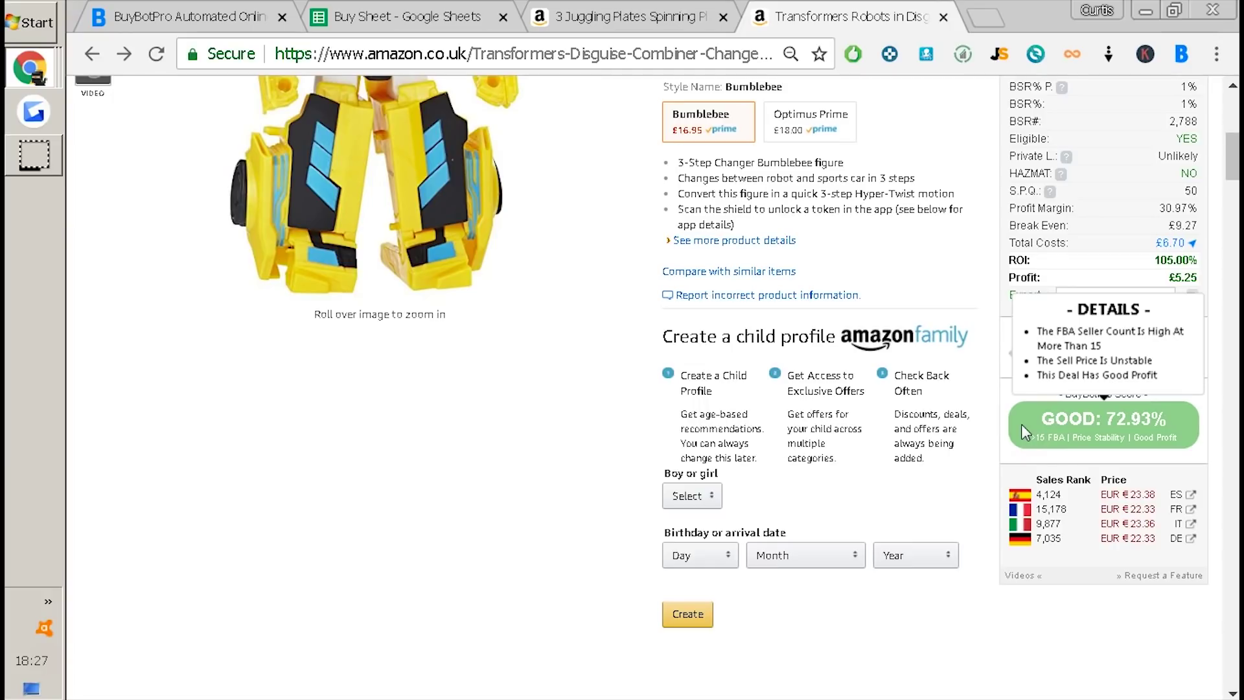
{"action": "scroll", "coordinate": [1052, 423], "scroll_direction": "up", "scroll_amount": 2}
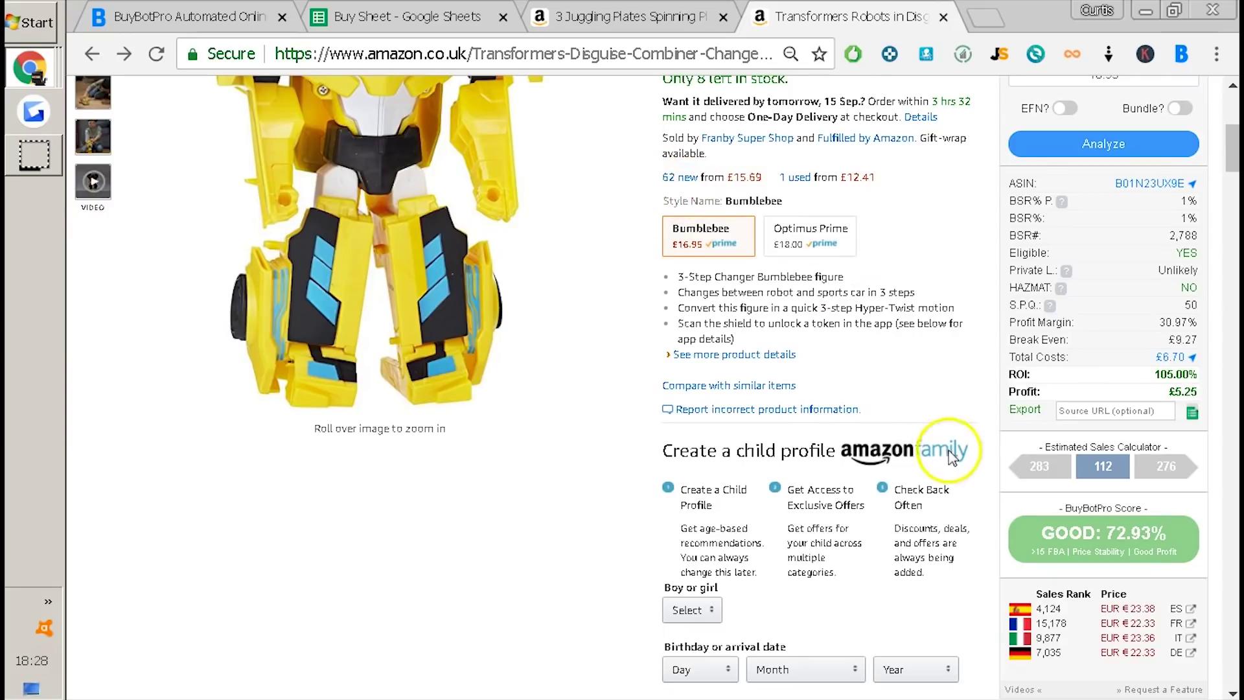
{"action": "scroll", "coordinate": [972, 440], "scroll_direction": "down", "scroll_amount": 2}
{"action": "mouse_move", "coordinate": [1034, 429]}
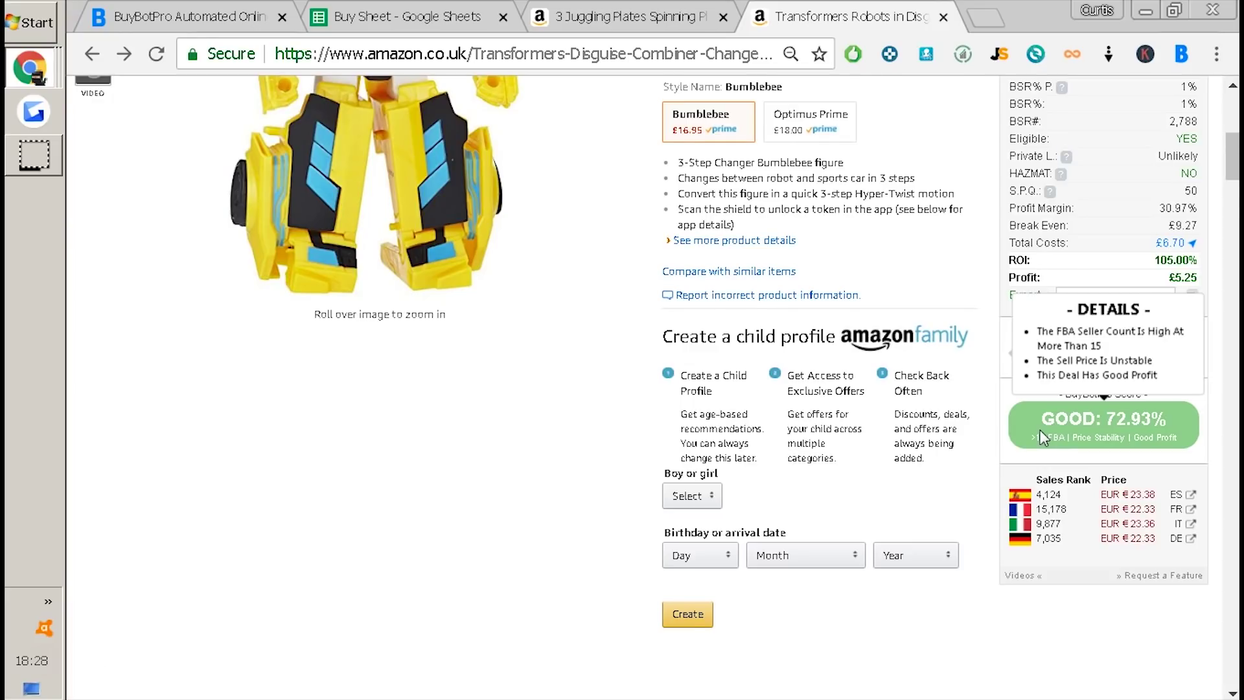
- Compare the price history chart over the 3 Months and Month ranges to judge price stability
{"action": "scroll", "coordinate": [1040, 430], "scroll_direction": "down", "scroll_amount": 6}
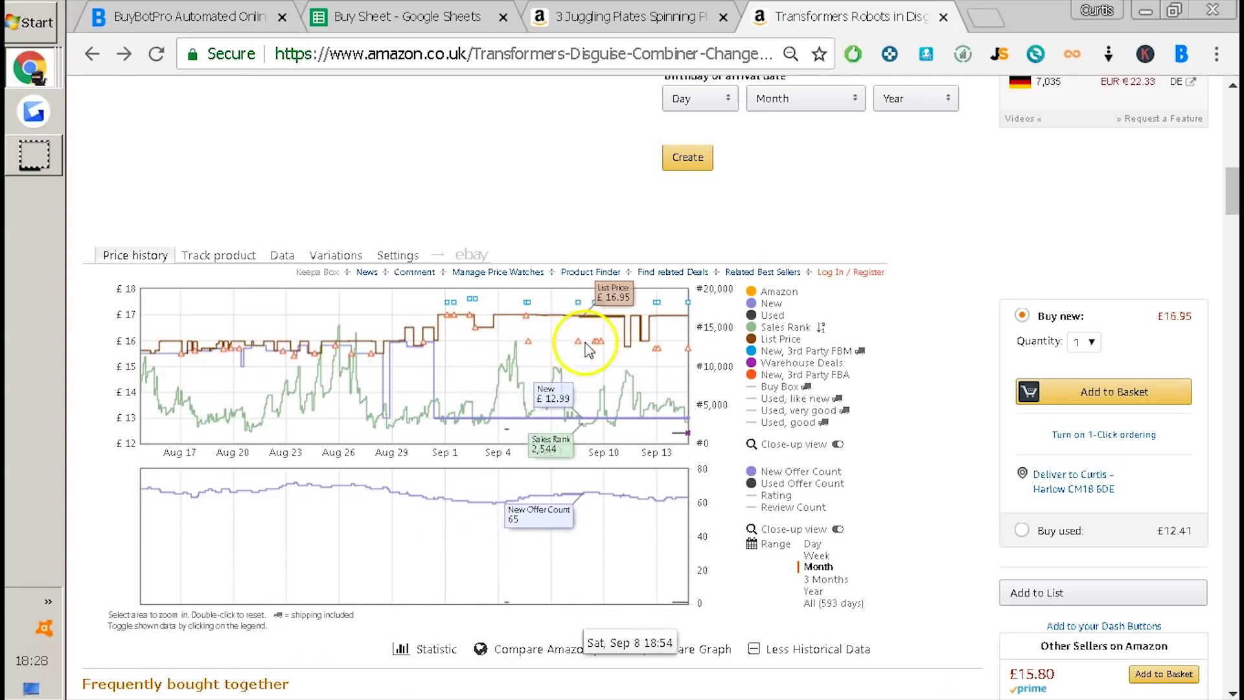
{"action": "left_click", "coordinate": [819, 578]}
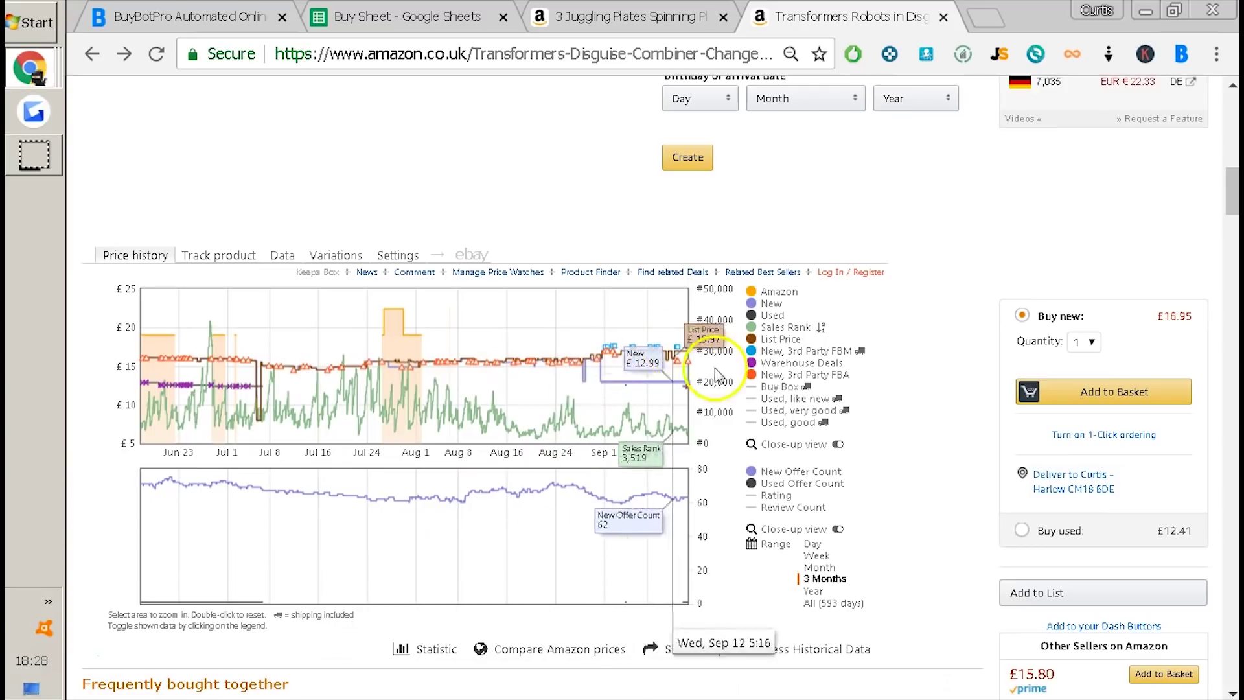
{"action": "left_click", "coordinate": [819, 567]}
{"action": "scroll", "coordinate": [939, 505], "scroll_direction": "up", "scroll_amount": 7}
{"action": "scroll", "coordinate": [949, 508], "scroll_direction": "down", "scroll_amount": 9}
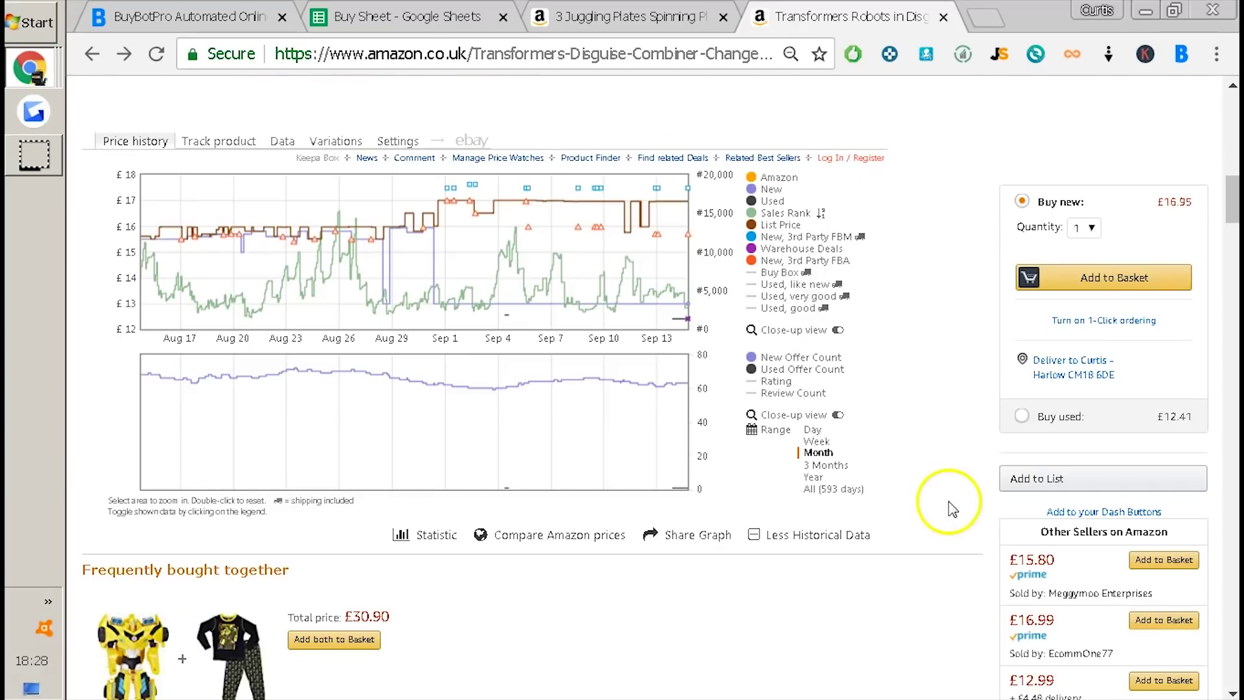
{"action": "scroll", "coordinate": [948, 509], "scroll_direction": "up", "scroll_amount": 2}
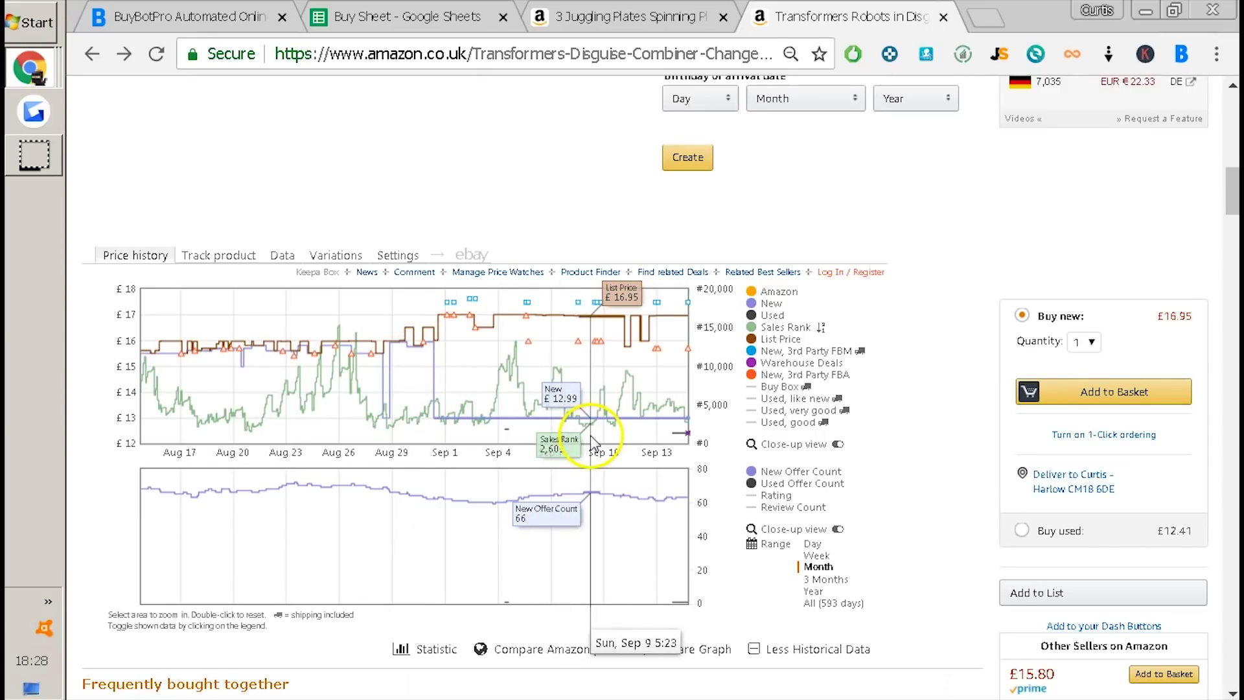
- Check late August on the price history chart against the score details, and review the foreign marketplace sales ranks and prices
{"action": "scroll", "coordinate": [946, 308], "scroll_direction": "up", "scroll_amount": 2}
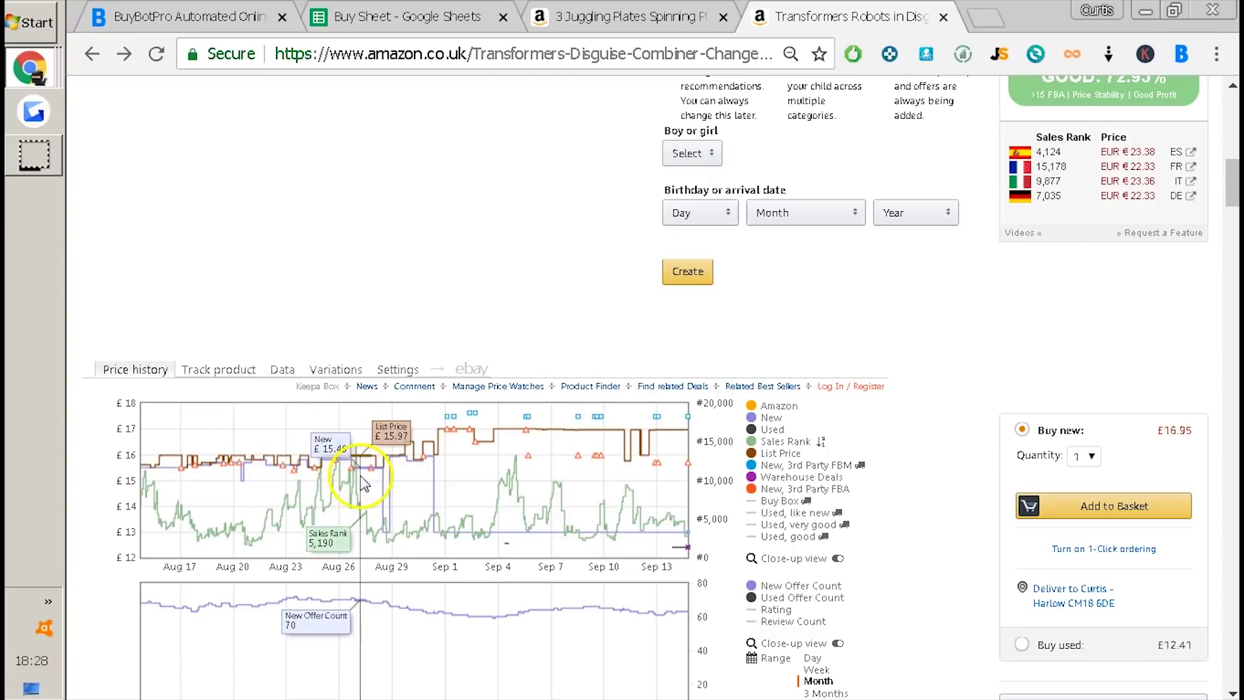
{"action": "scroll", "coordinate": [1011, 272], "scroll_direction": "up", "scroll_amount": 2}
{"action": "mouse_move", "coordinate": [1087, 218]}
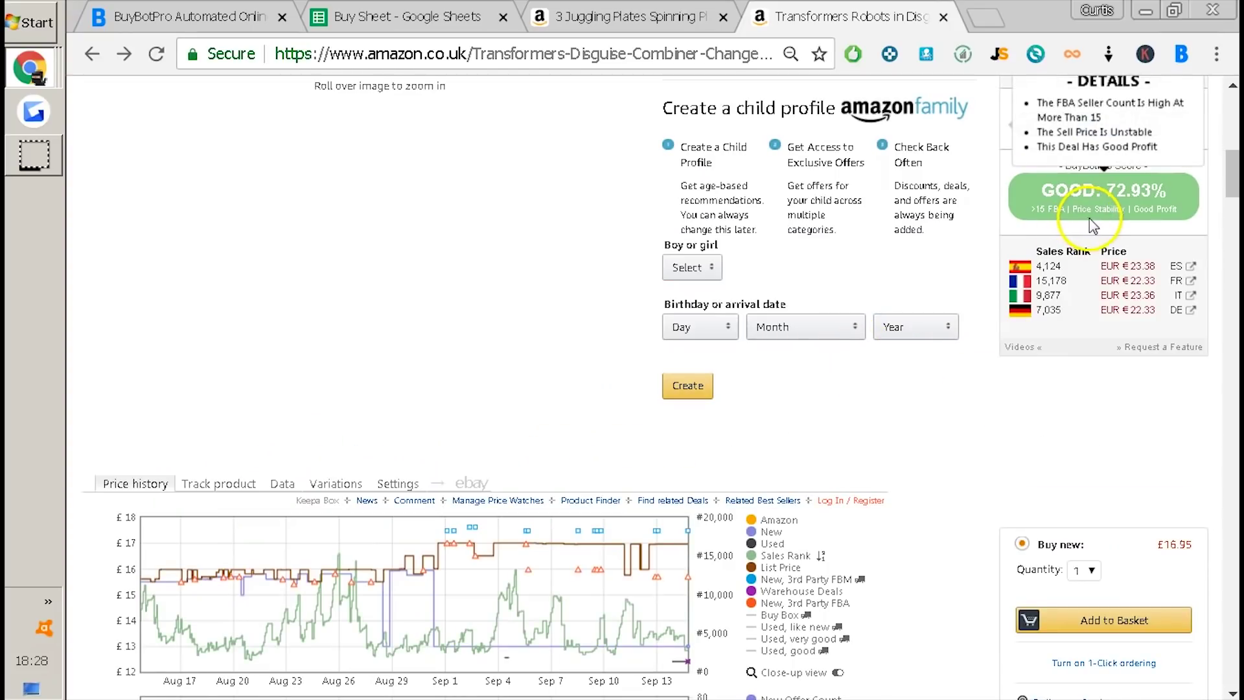
{"action": "scroll", "coordinate": [1098, 213], "scroll_direction": "up", "scroll_amount": 4}
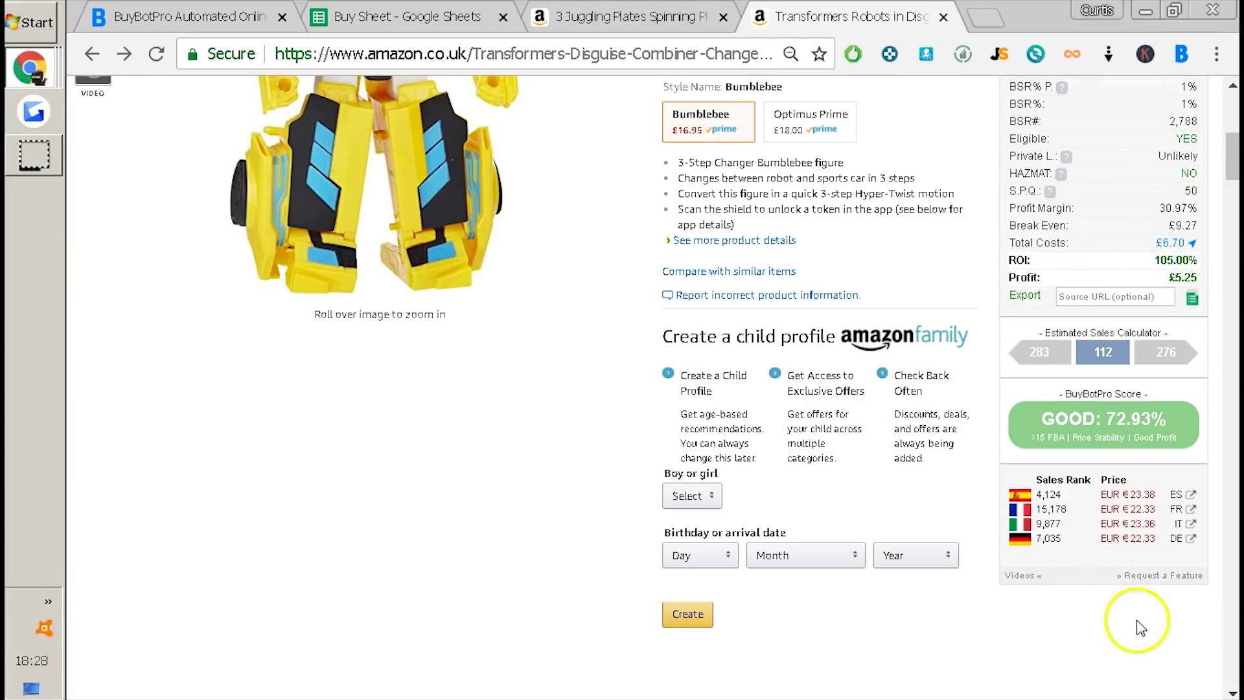
{"action": "scroll", "coordinate": [1150, 518], "scroll_direction": "down", "scroll_amount": 2}
{"action": "scroll", "coordinate": [1143, 551], "scroll_direction": "up", "scroll_amount": 4}
{"action": "scroll", "coordinate": [1130, 570], "scroll_direction": "down", "scroll_amount": 4}
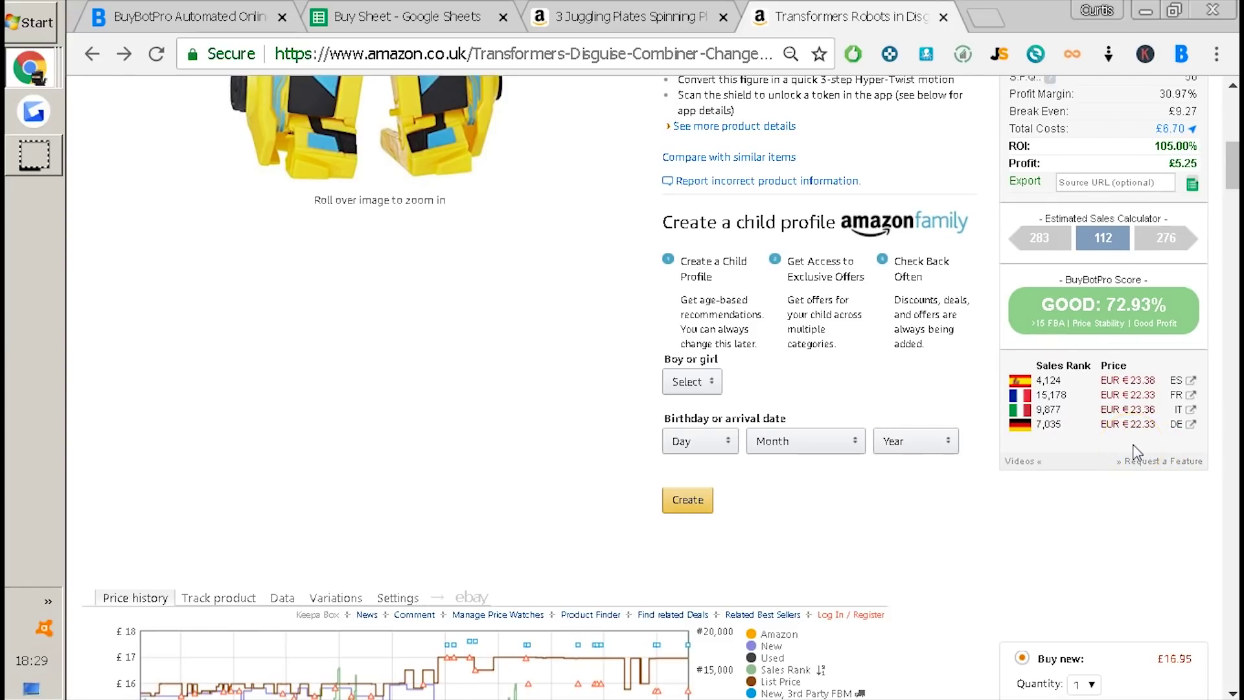
{"action": "scroll", "coordinate": [1133, 447], "scroll_direction": "up", "scroll_amount": 7}
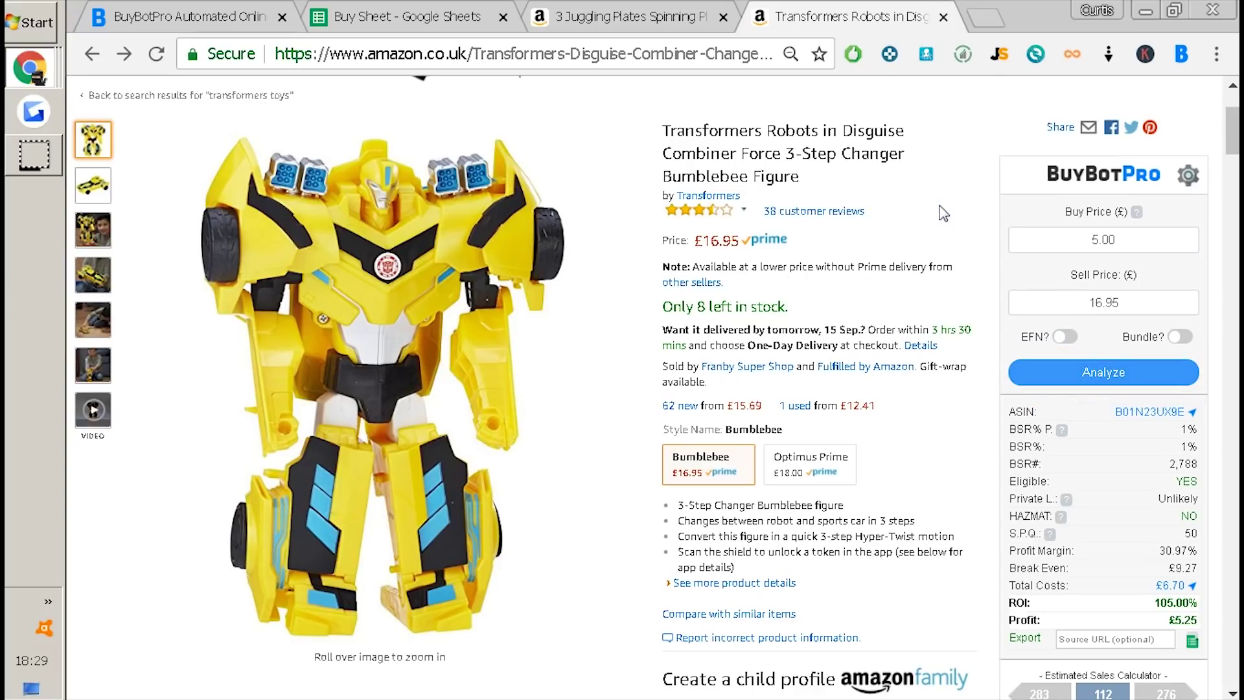
{"action": "scroll", "coordinate": [943, 213], "scroll_direction": "down", "scroll_amount": 2}
{"action": "scroll", "coordinate": [958, 188], "scroll_direction": "up", "scroll_amount": 2}
{"action": "scroll", "coordinate": [943, 305], "scroll_direction": "up", "scroll_amount": 3}
{"action": "scroll", "coordinate": [958, 317], "scroll_direction": "down", "scroll_amount": 4}
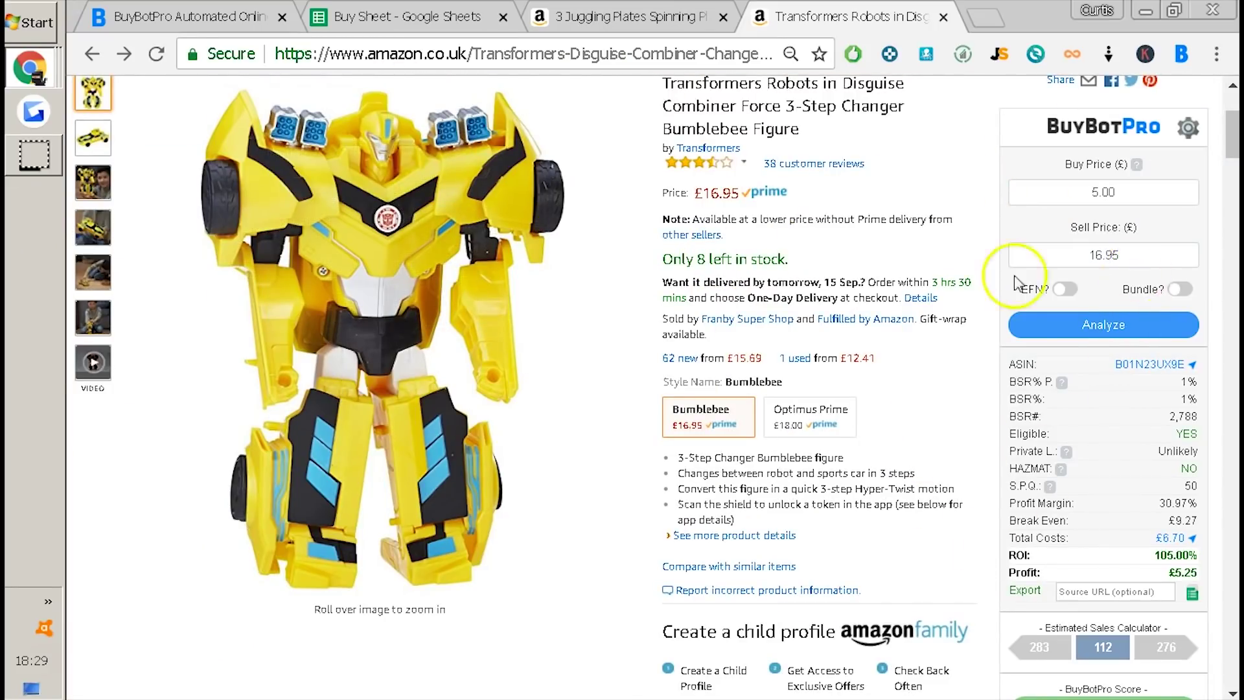
{"action": "left_click", "coordinate": [1090, 596]}
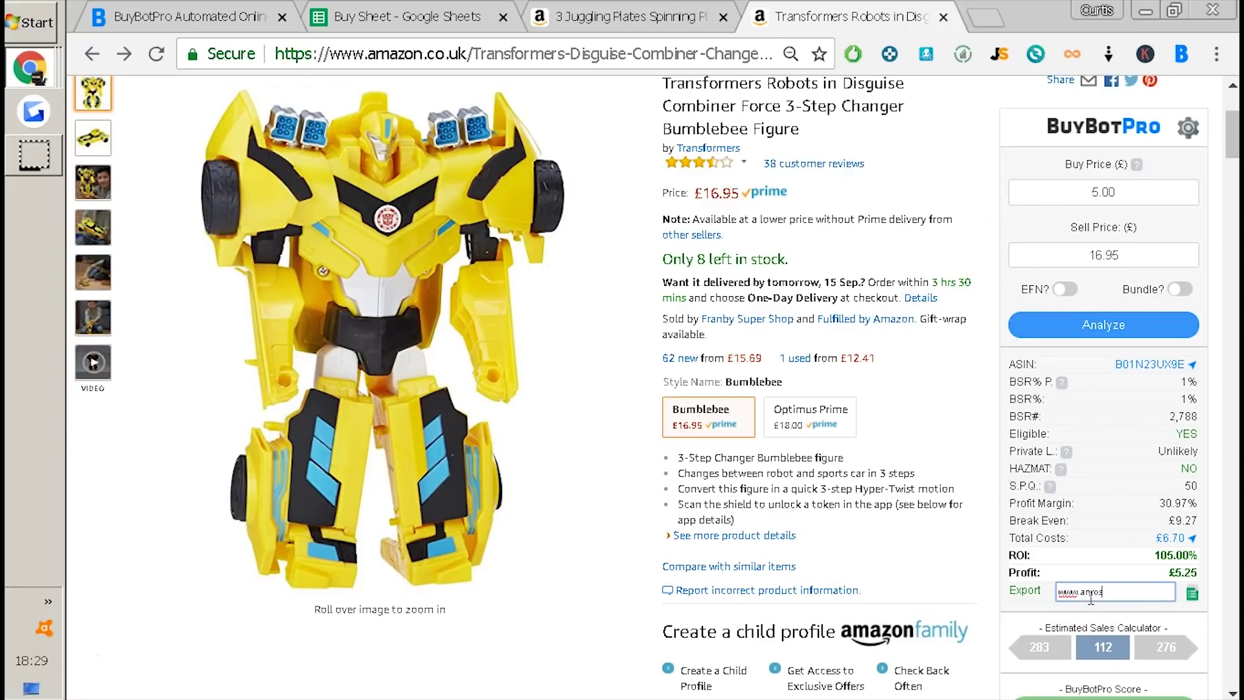
{"action": "left_click", "coordinate": [1191, 539]}
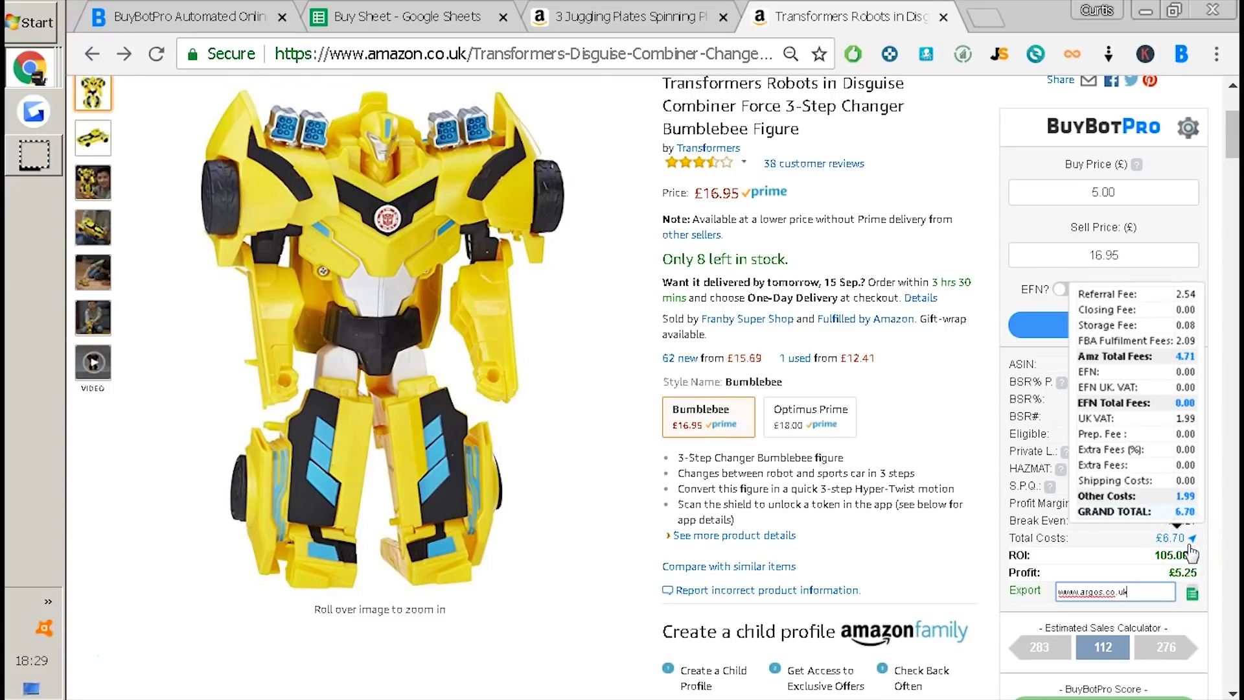
{"action": "left_click", "coordinate": [1113, 303]}
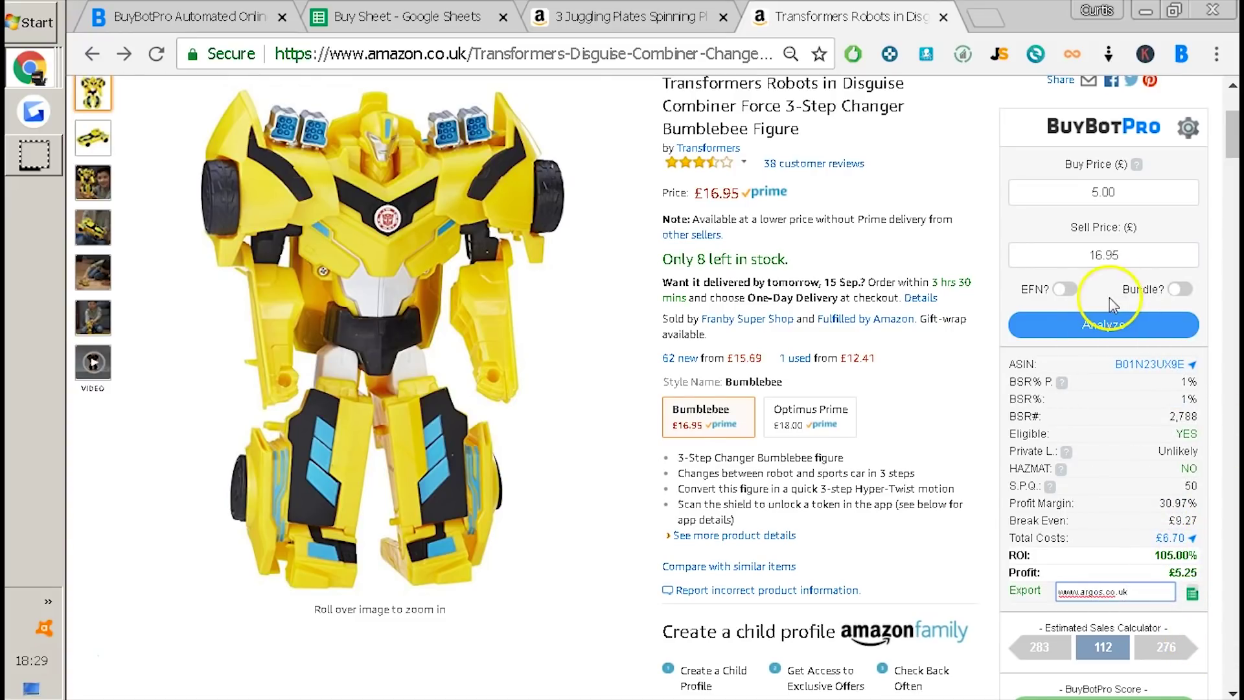
{"action": "left_click", "coordinate": [1191, 594]}
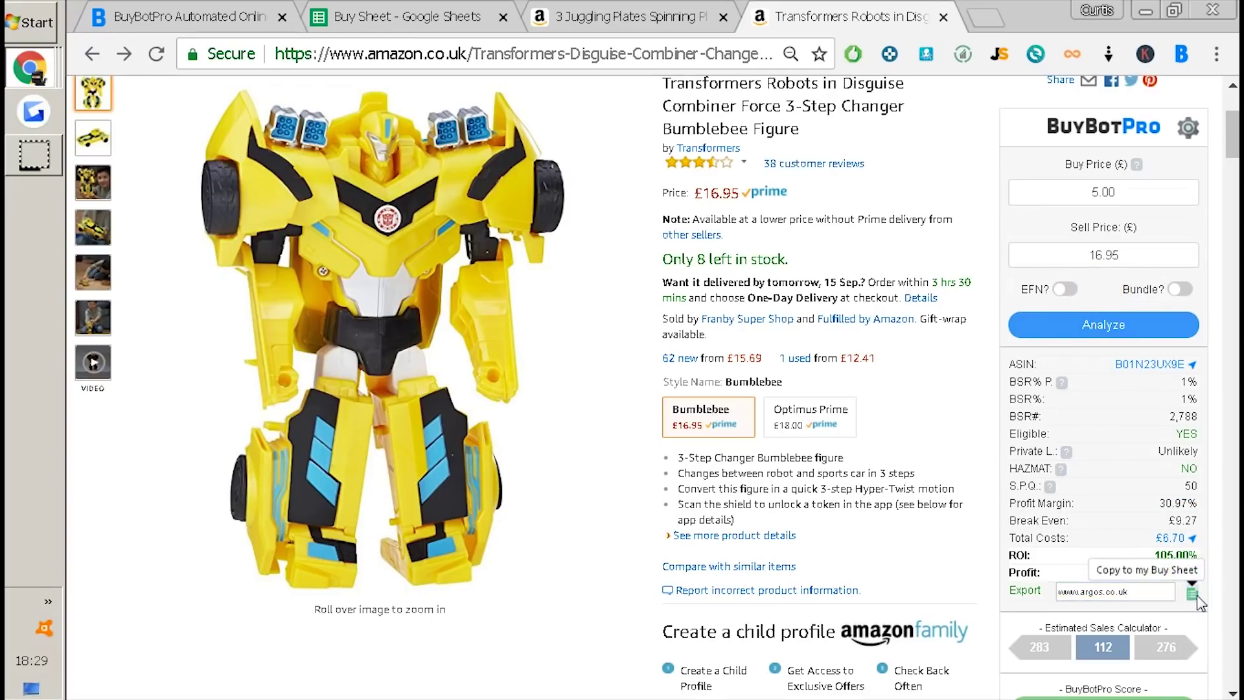
{"action": "left_click", "coordinate": [414, 16]}
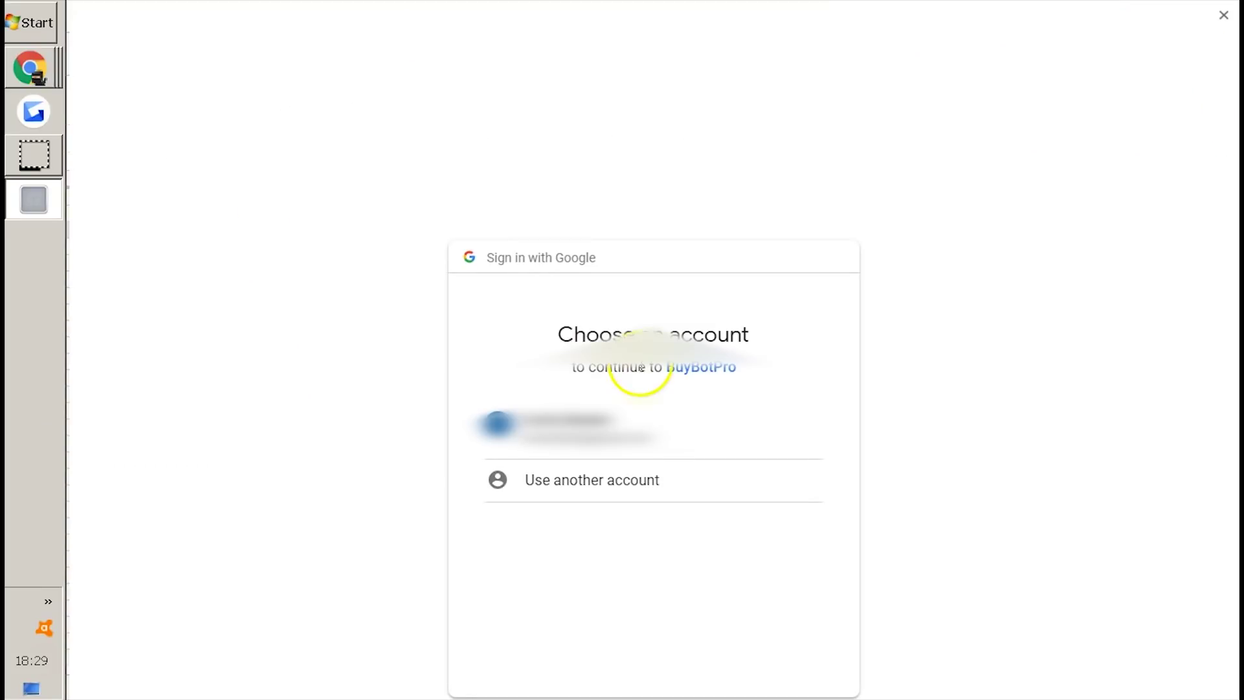
{"action": "left_click", "coordinate": [552, 440]}
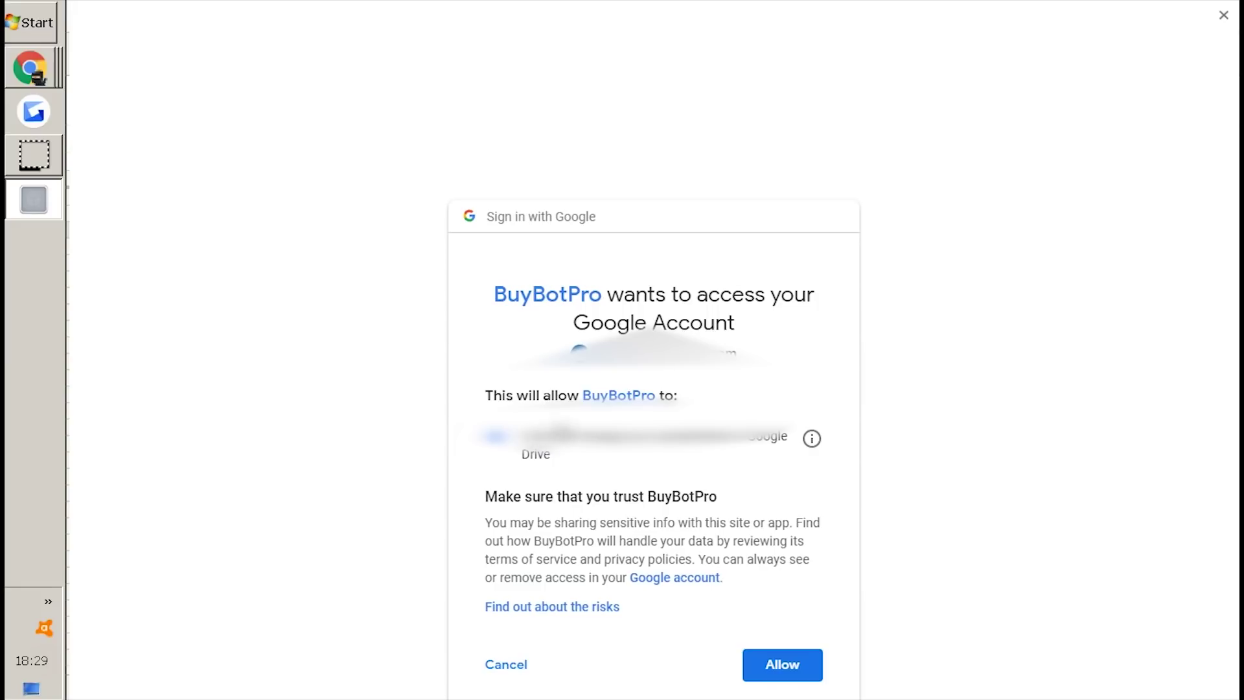
{"action": "left_click", "coordinate": [515, 666]}
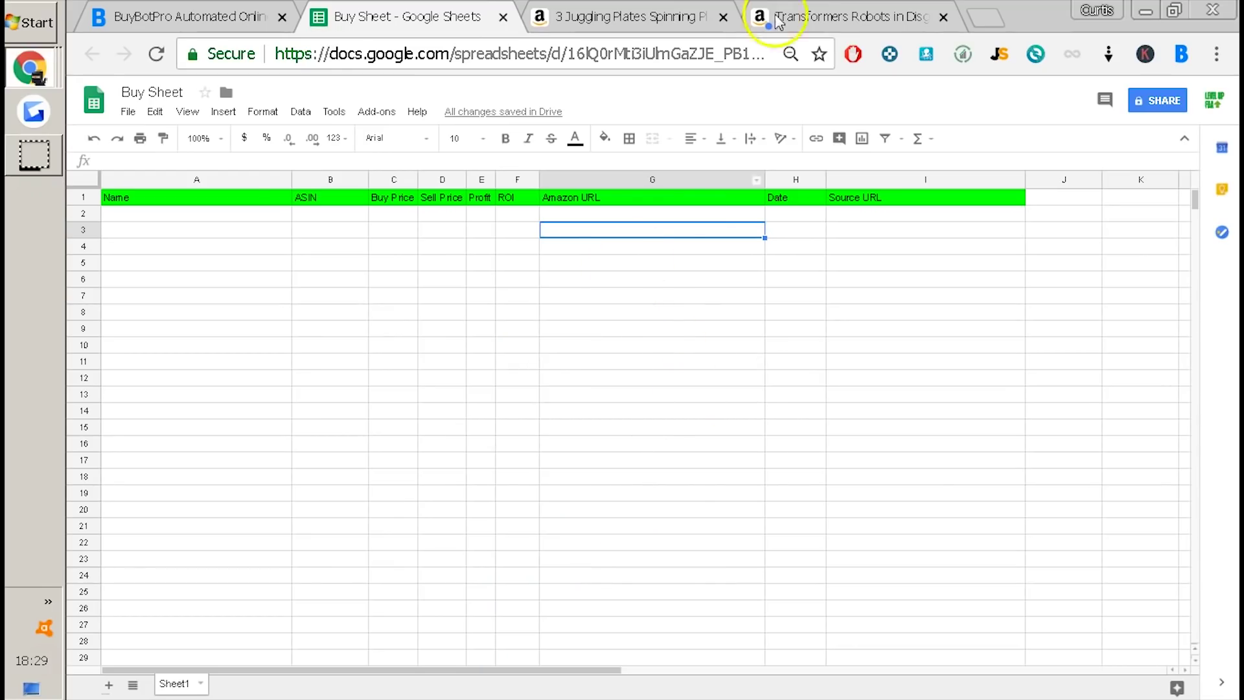
{"action": "left_click", "coordinate": [778, 23]}
{"action": "left_click", "coordinate": [842, 178]}
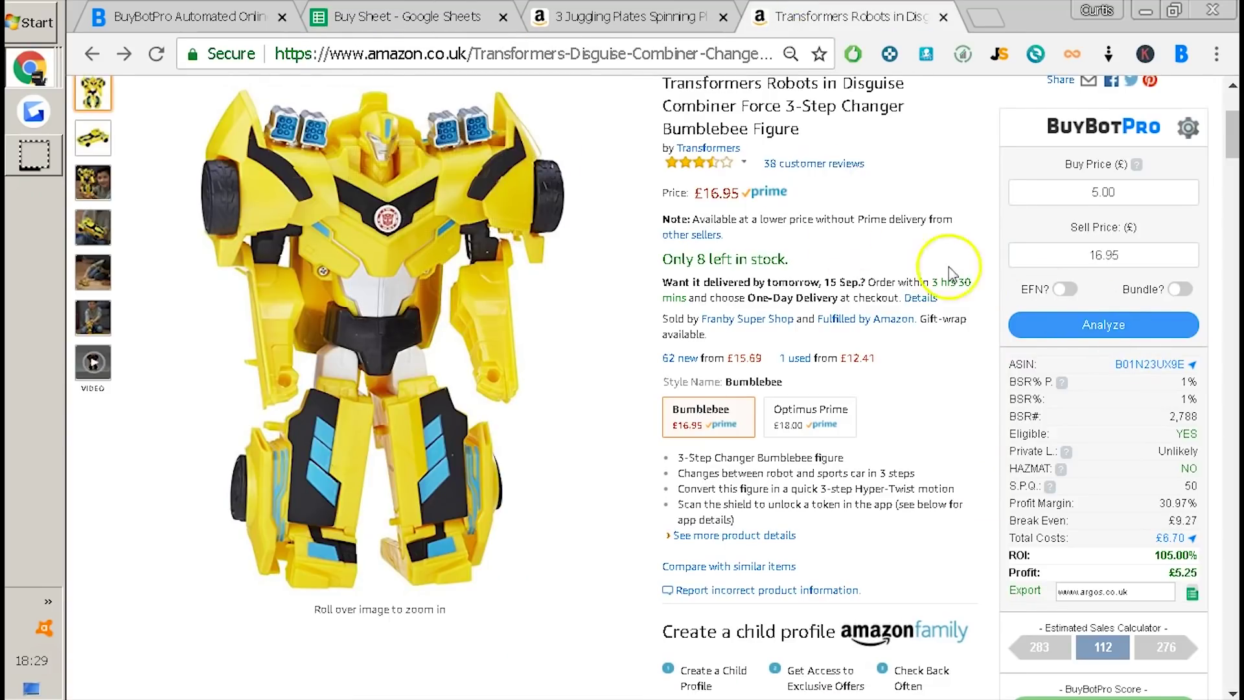
- Copy the product to the buy sheet, signing in with the Google account e-mail and password and allowing BuyBotPro access
{"action": "left_click", "coordinate": [1195, 594]}
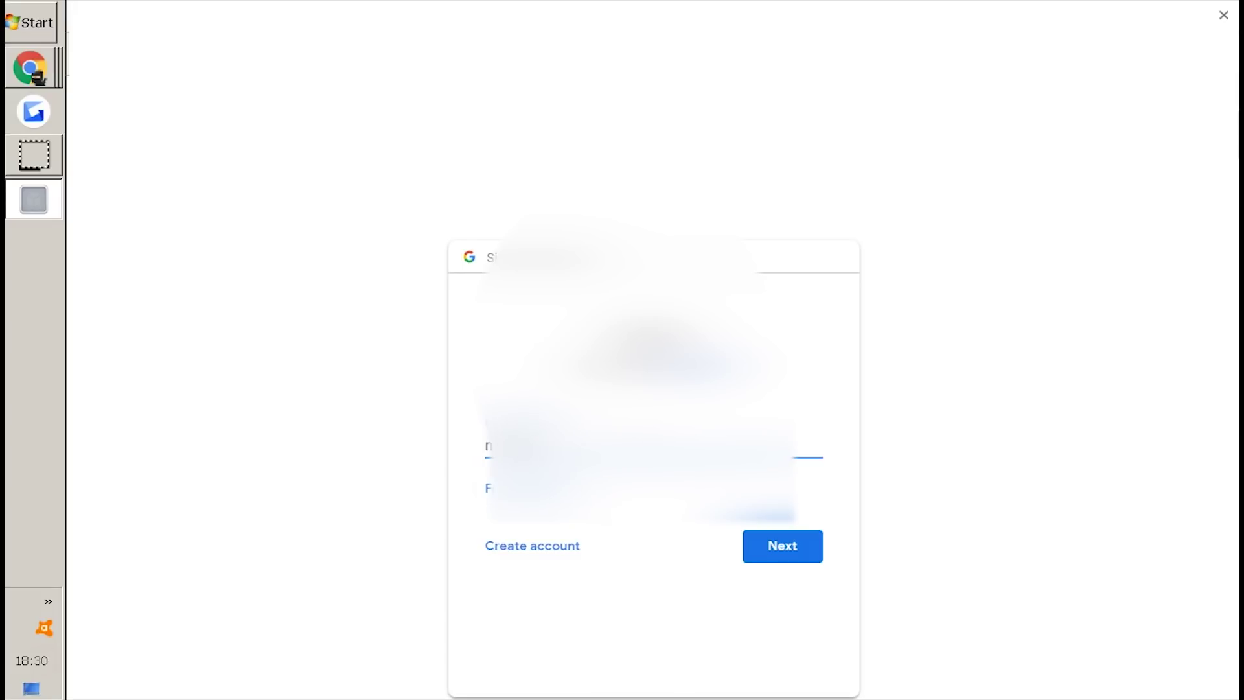
{"action": "key", "text": "Return"}
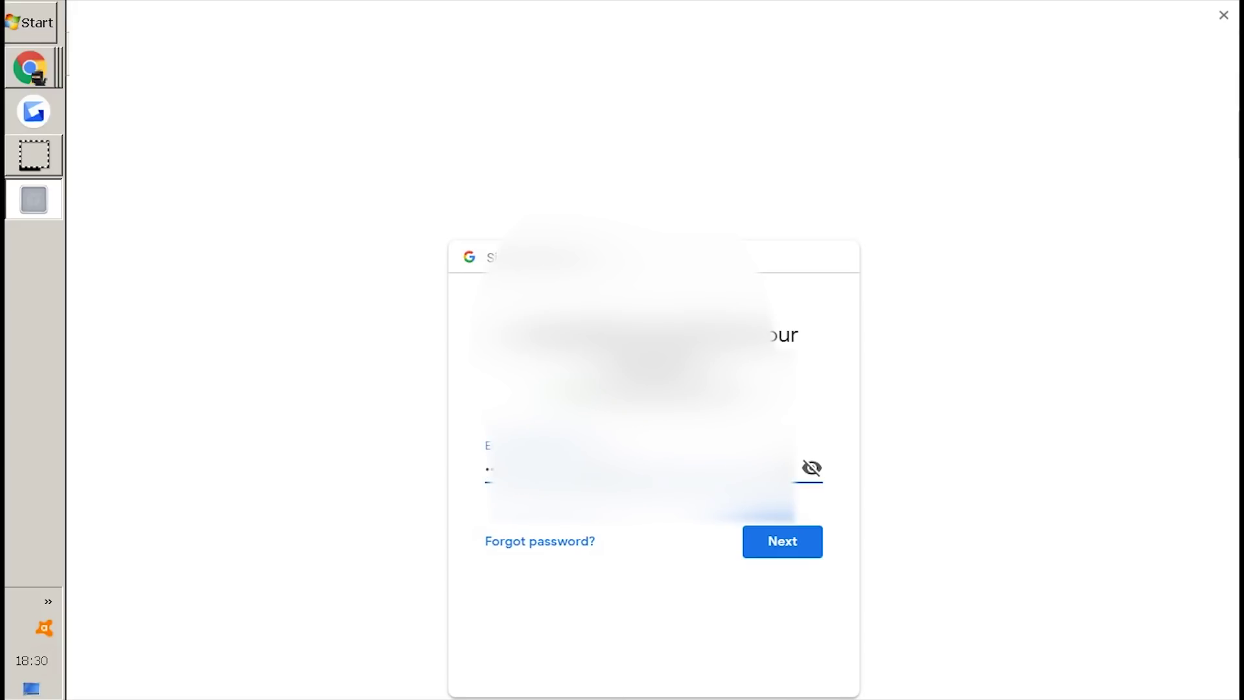
{"action": "key", "text": "Return"}
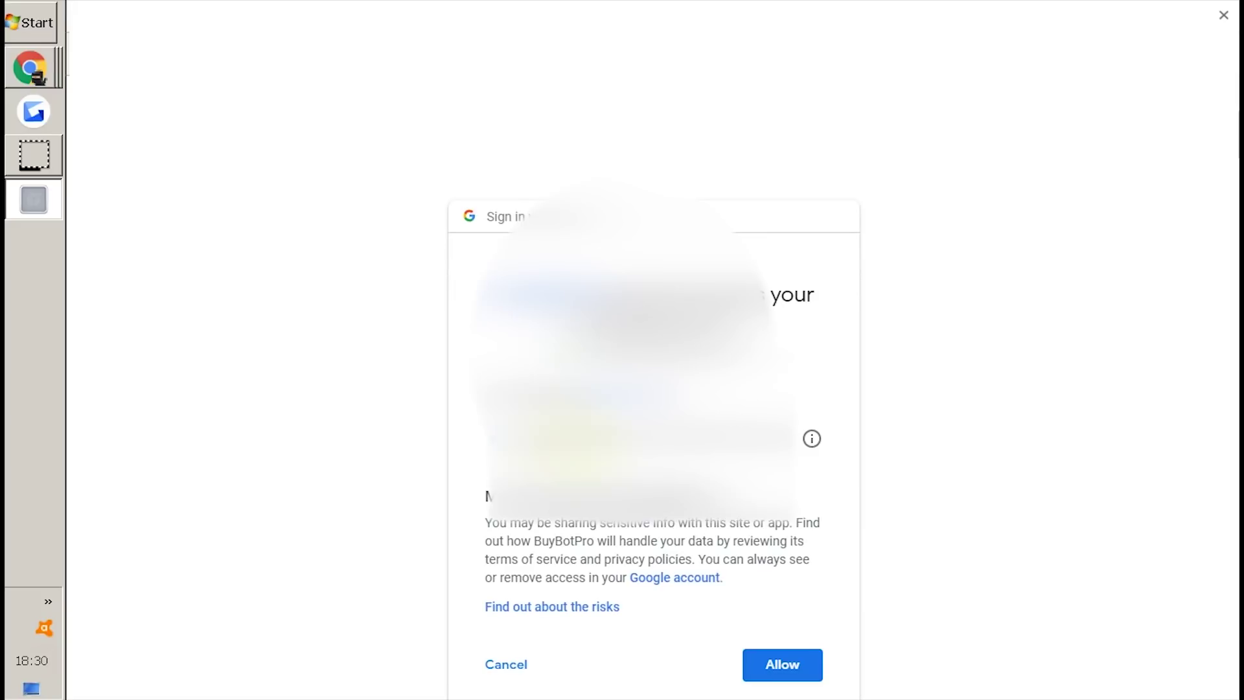
{"action": "left_click", "coordinate": [784, 668]}
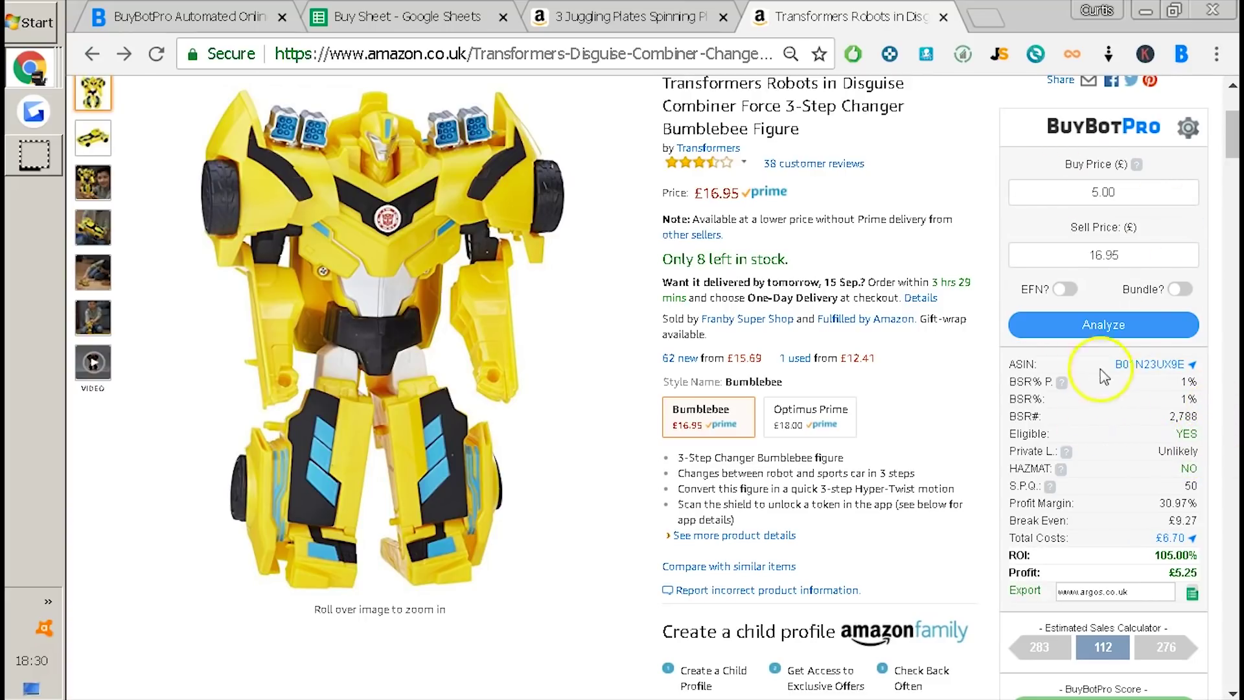
- Switch to the Buy Sheet in Google Sheets and compare the exported product row with the column headers
{"action": "left_click", "coordinate": [425, 19]}
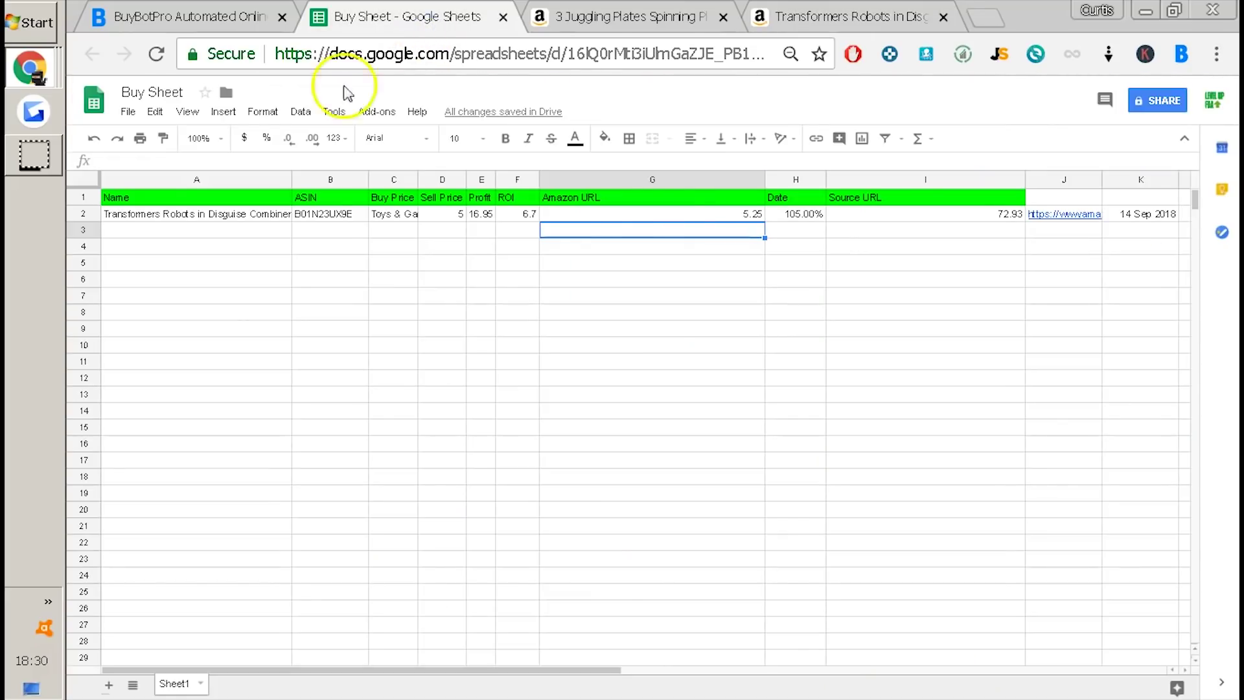
{"action": "left_click", "coordinate": [909, 251]}
{"action": "left_click", "coordinate": [191, 202]}
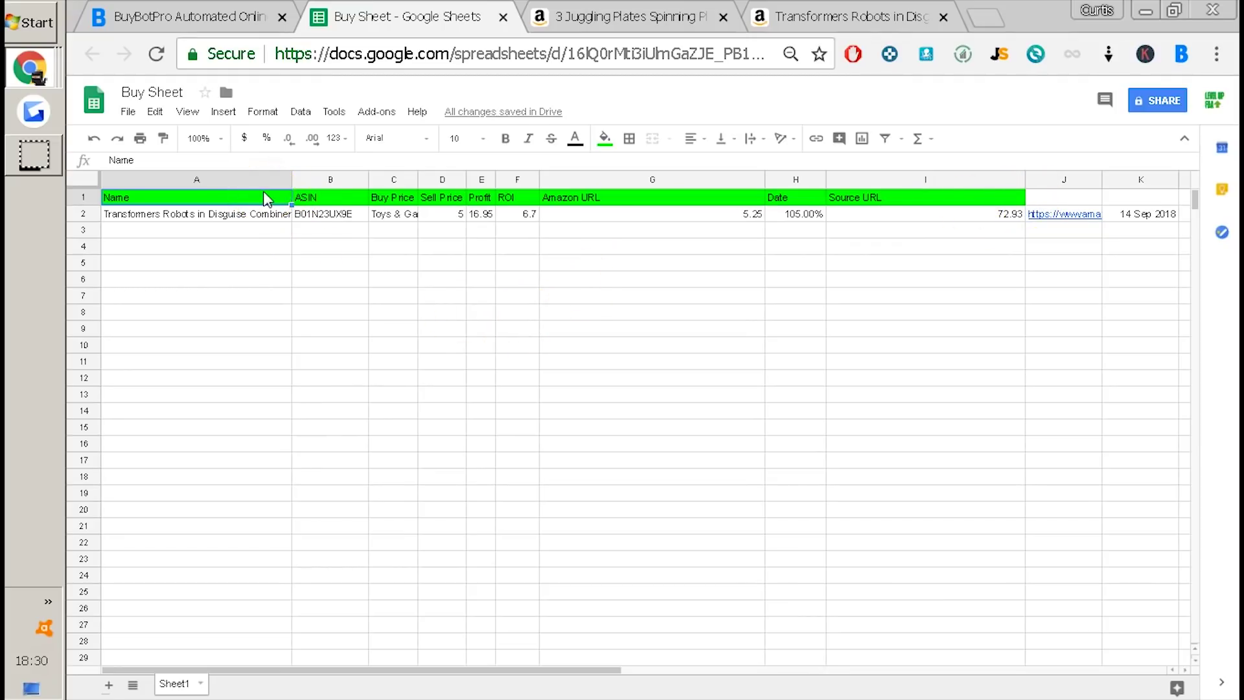
{"action": "left_click", "coordinate": [237, 229]}
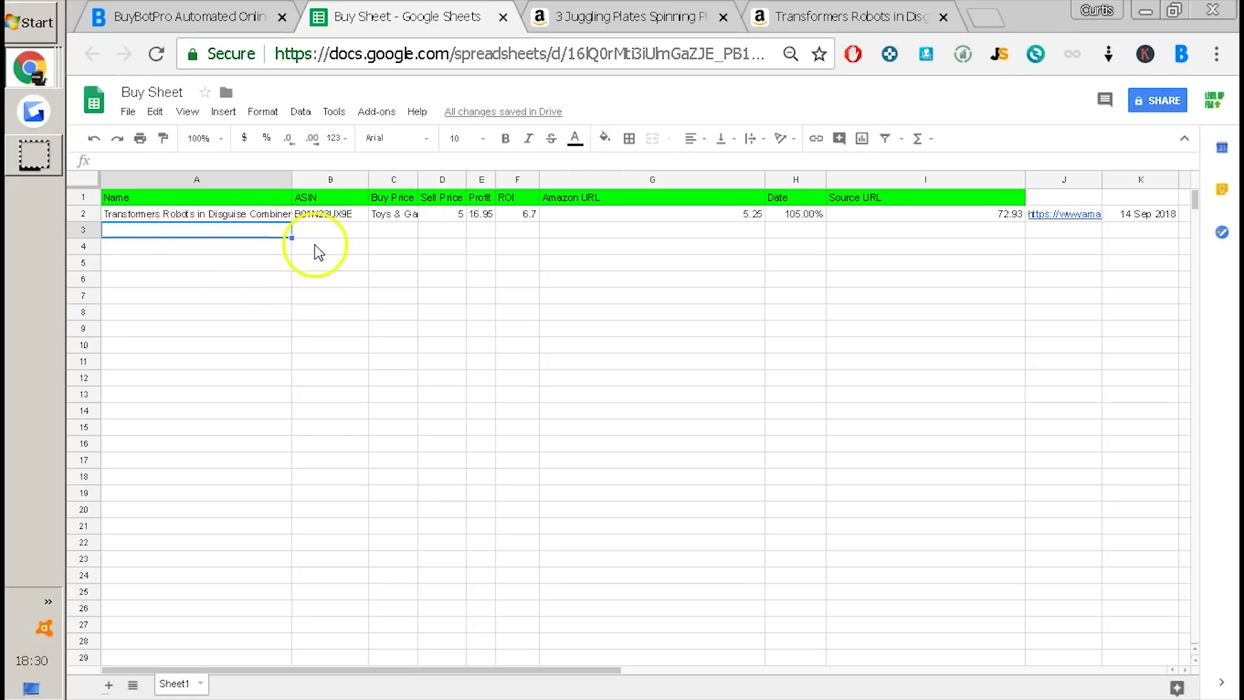
{"action": "left_click", "coordinate": [454, 218]}
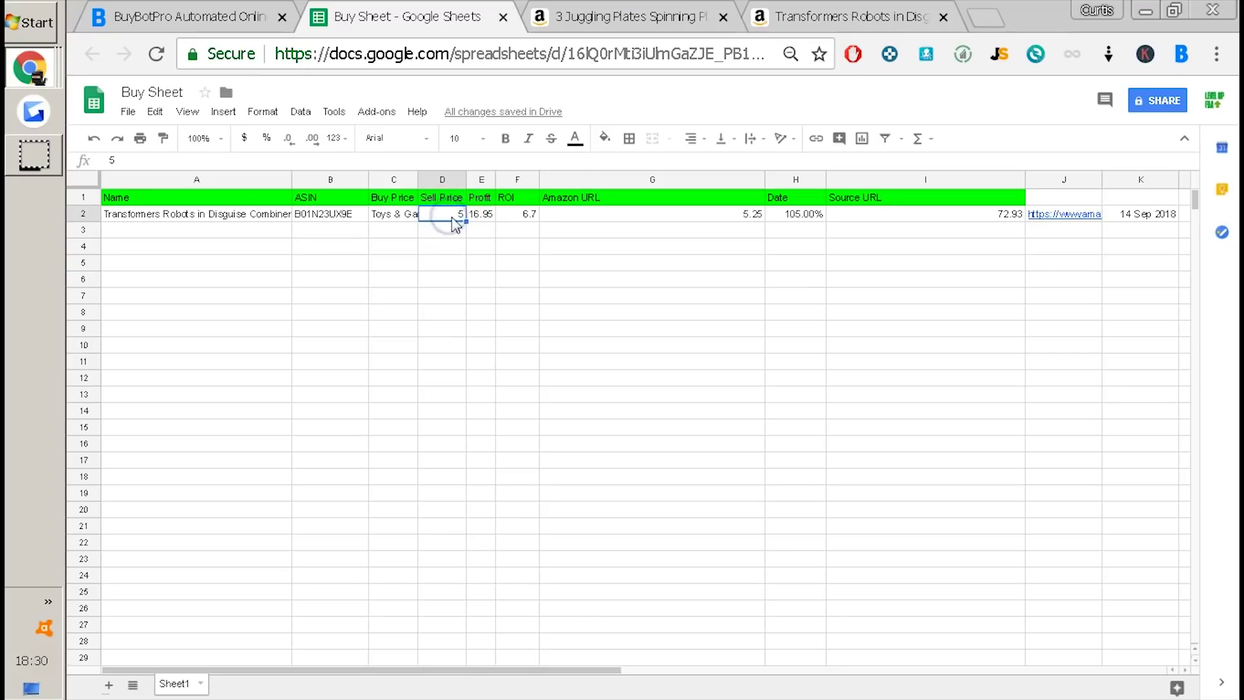
- Change the header in D1 to Buy and select the header in C1
{"action": "left_click", "coordinate": [448, 203]}
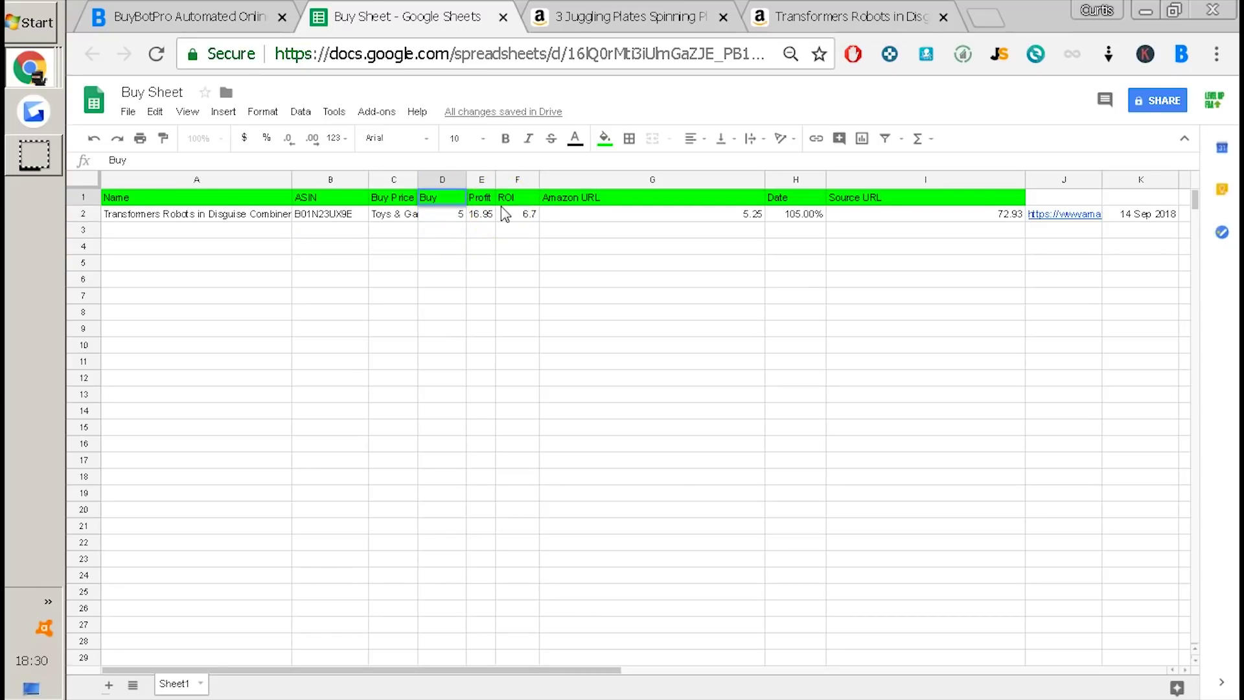
{"action": "key", "text": "Left"}
{"action": "key", "text": "Left"}
{"action": "key", "text": "Right"}
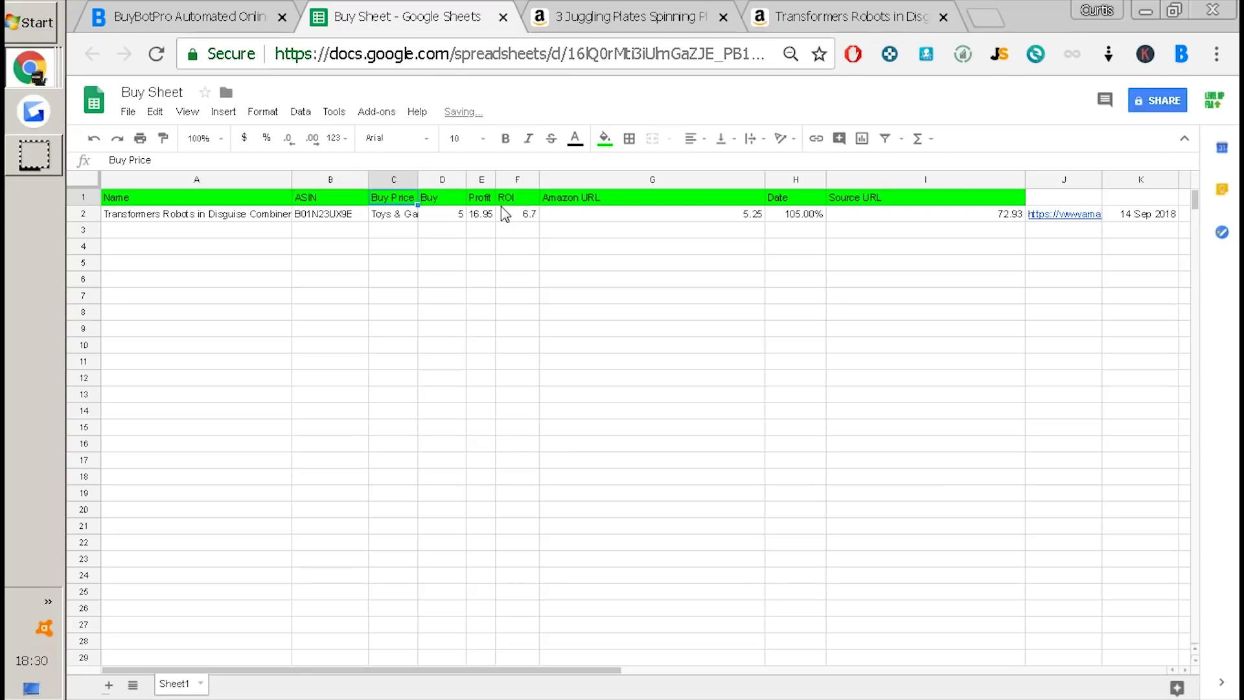
- Change the headers in C1, E1 and F1 to Category, Sell and Profit
{"action": "type", "text": "Cate"}
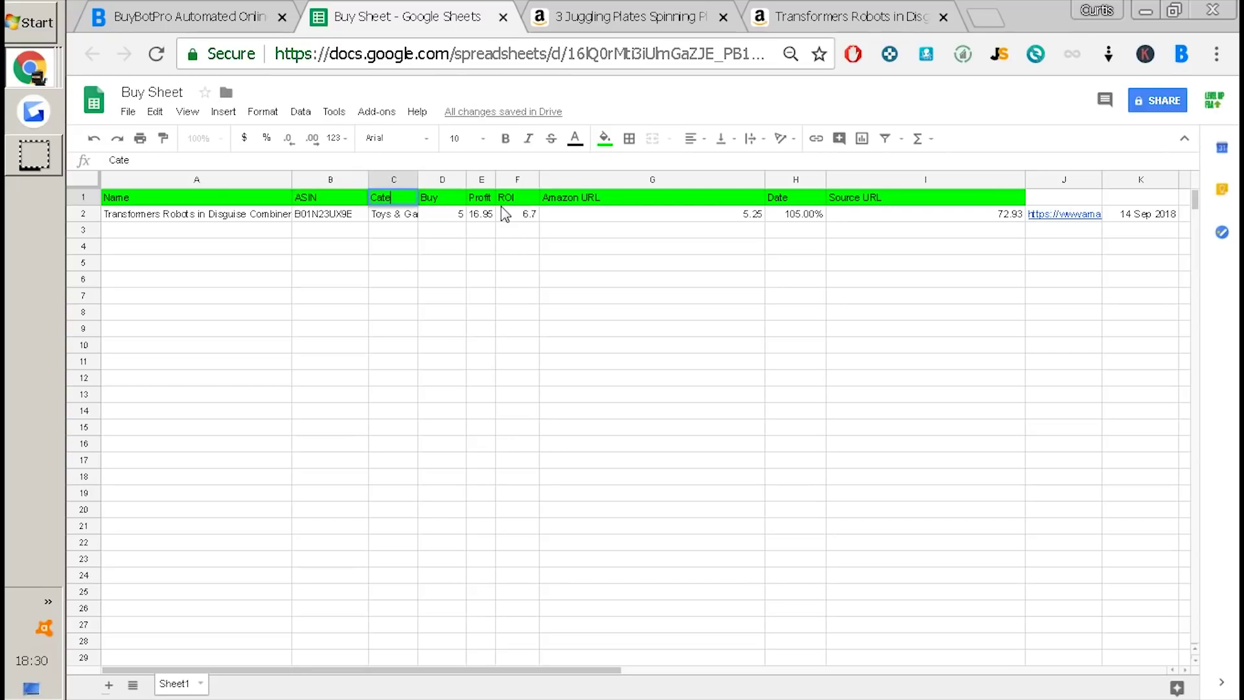
{"action": "type", "text": "gory"}
{"action": "key", "text": "Tab"}
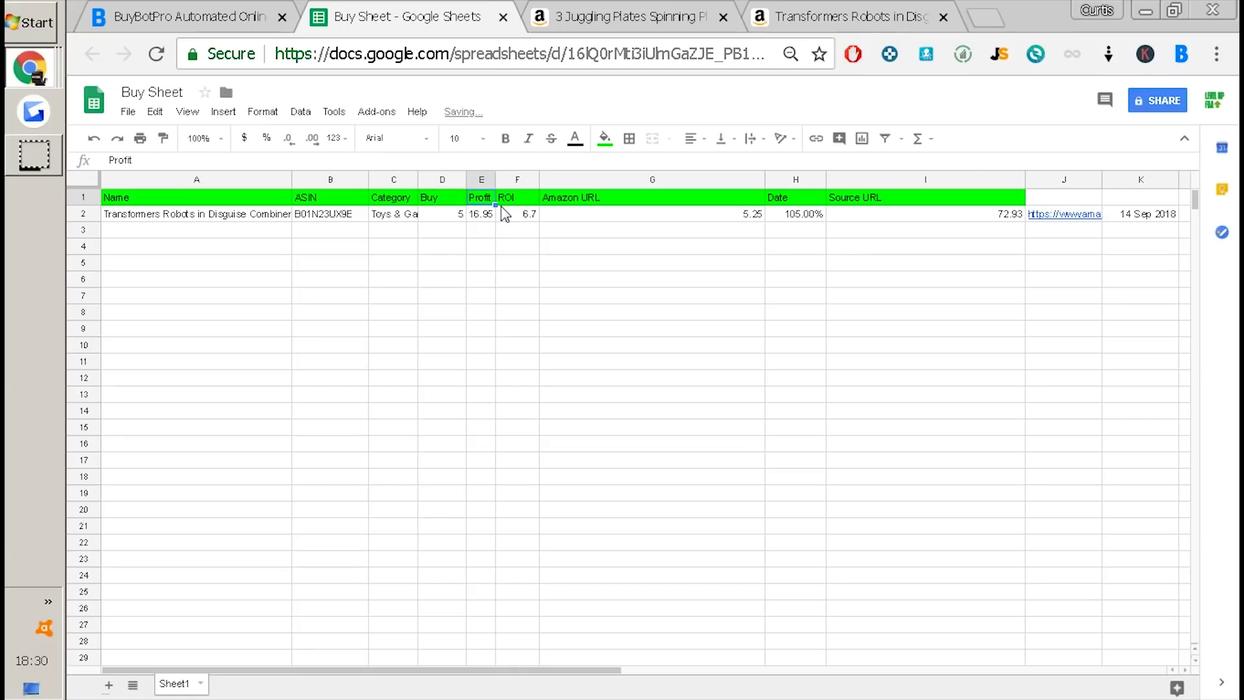
{"action": "type", "text": "Sell"}
{"action": "key", "text": "Tab"}
{"action": "type", "text": "Profit"}
{"action": "key", "text": "Tab"}
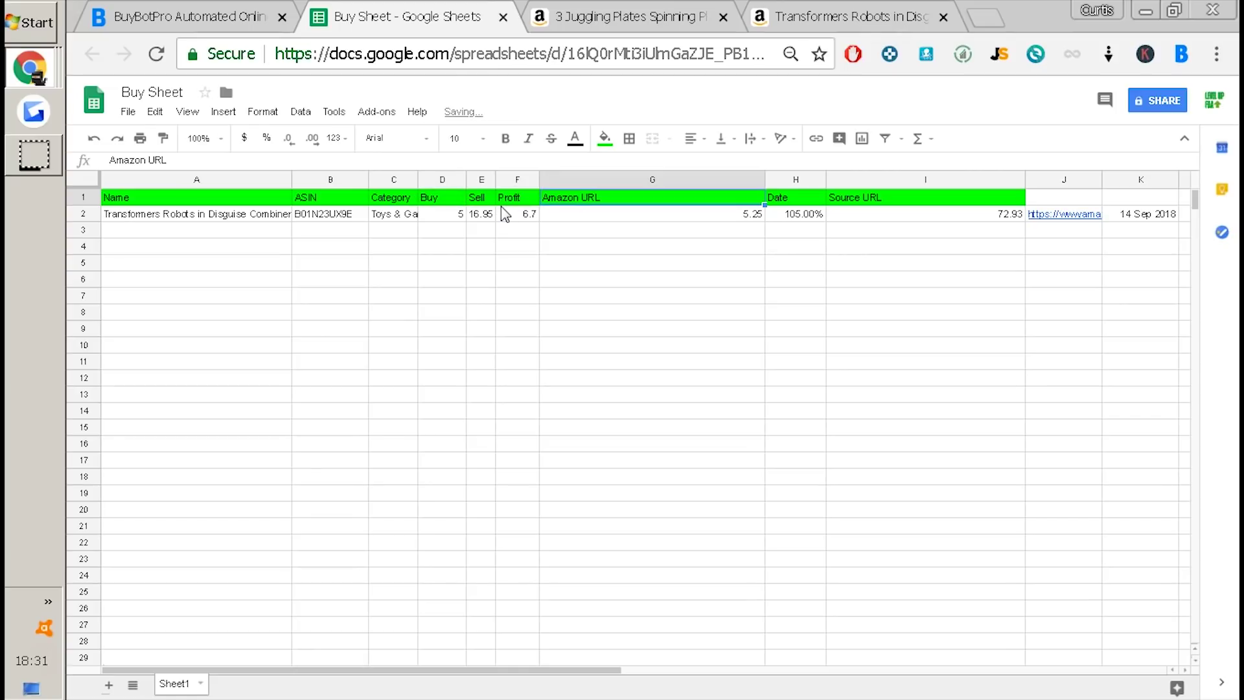
- Check the exported value in G2 and change the header in G1 to Profit
{"action": "left_click", "coordinate": [626, 265]}
{"action": "left_click", "coordinate": [583, 213]}
{"action": "key", "text": "ctrl+Tab"}
{"action": "key", "text": "ctrl+Tab"}
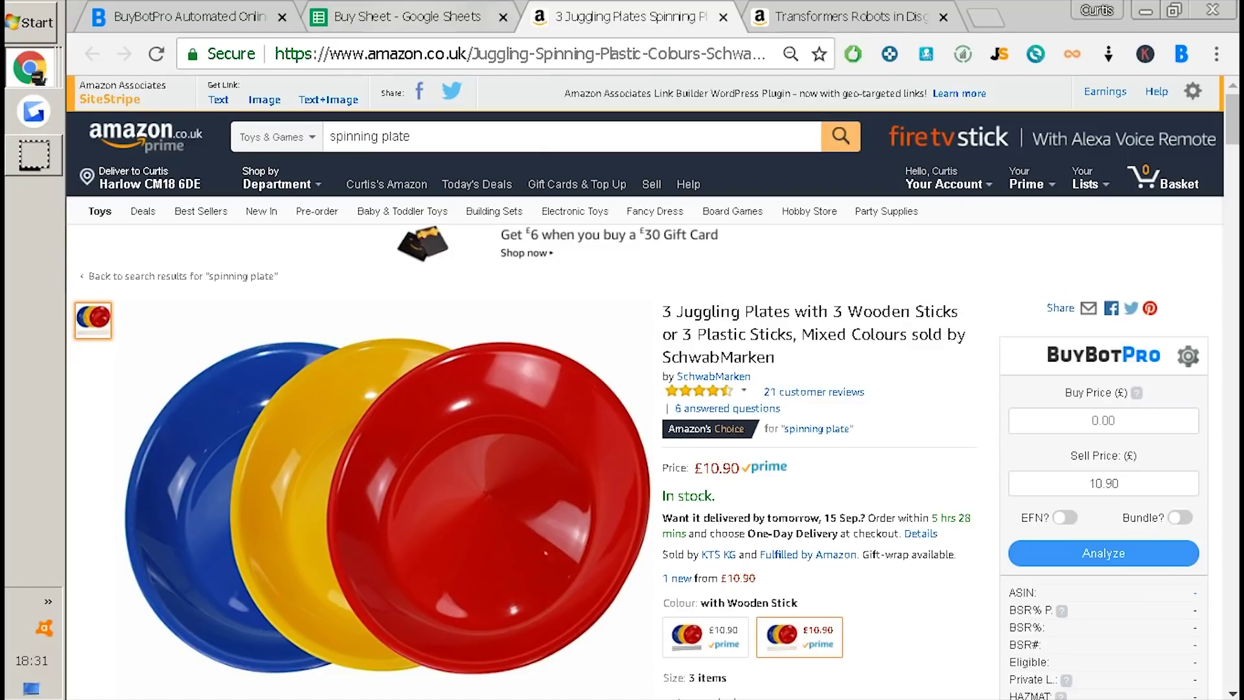
{"action": "key", "text": "ctrl+shift+Tab"}
{"action": "key", "text": "ctrl+shift+Tab"}
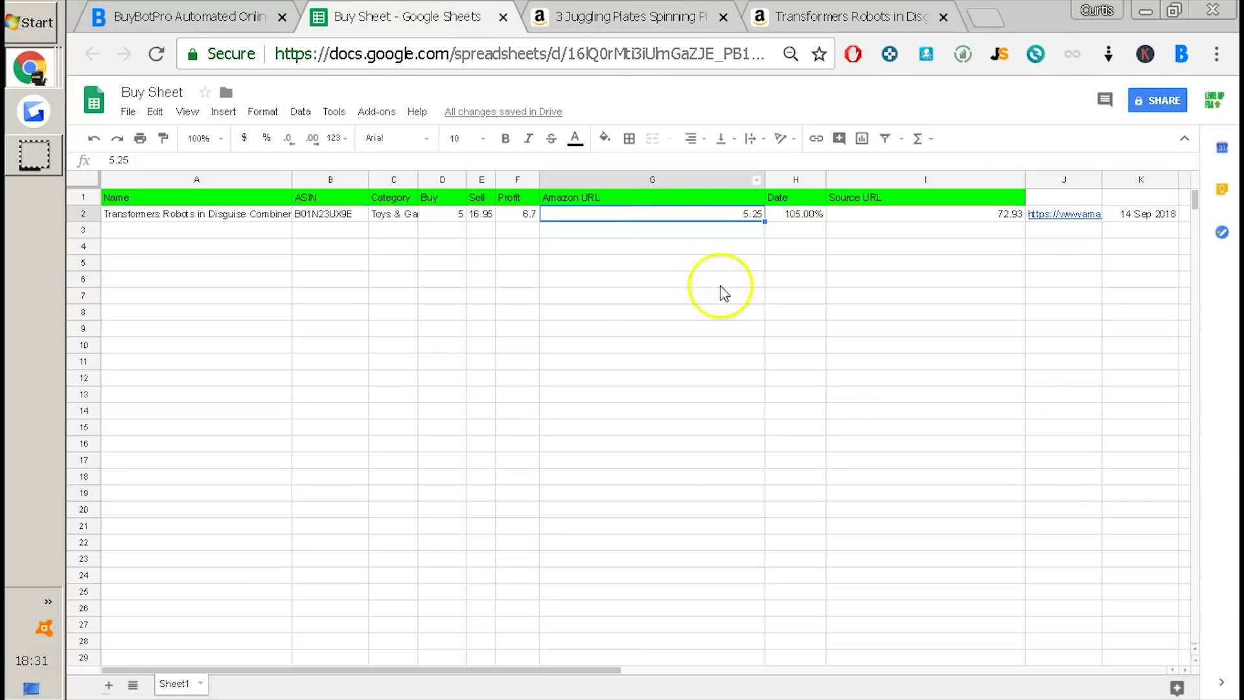
{"action": "left_click", "coordinate": [652, 200]}
{"action": "type", "text": "Profit"}
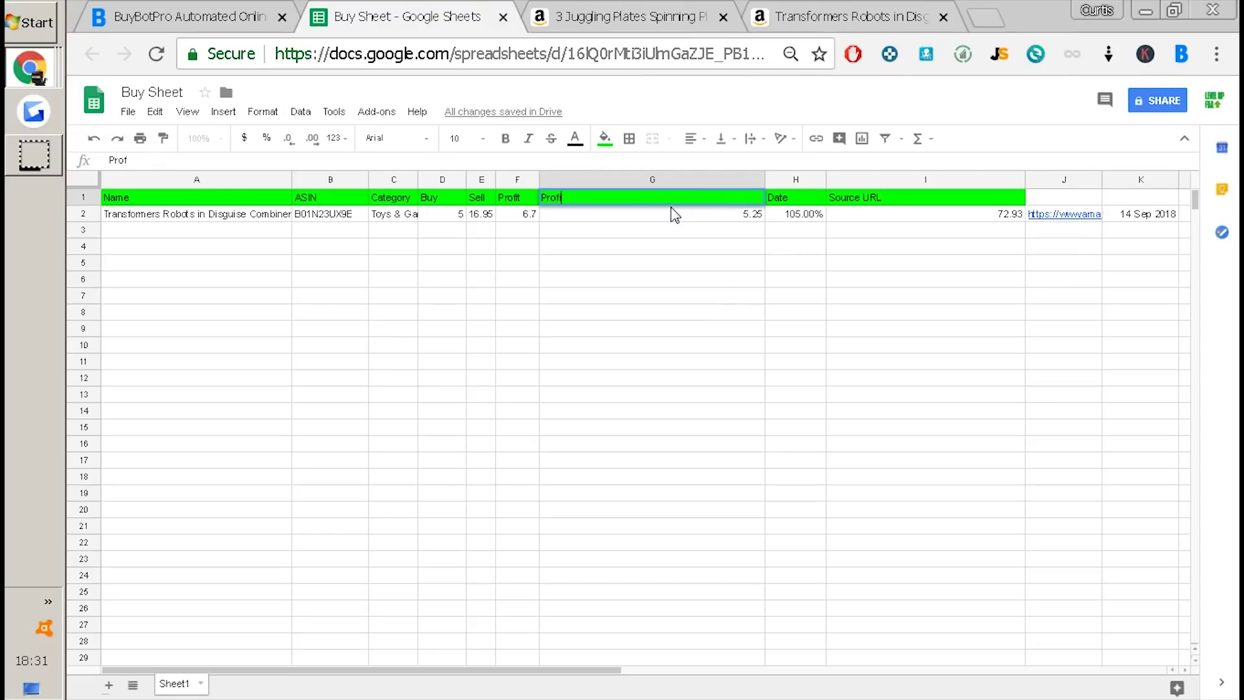
{"action": "key", "text": "Tab"}
- Compare the exported value in F2 with the Transformers toy's BuyBotPro figures and change the header in F1 to FEES
{"action": "left_click", "coordinate": [514, 213]}
{"action": "key", "text": "ctrl+Tab"}
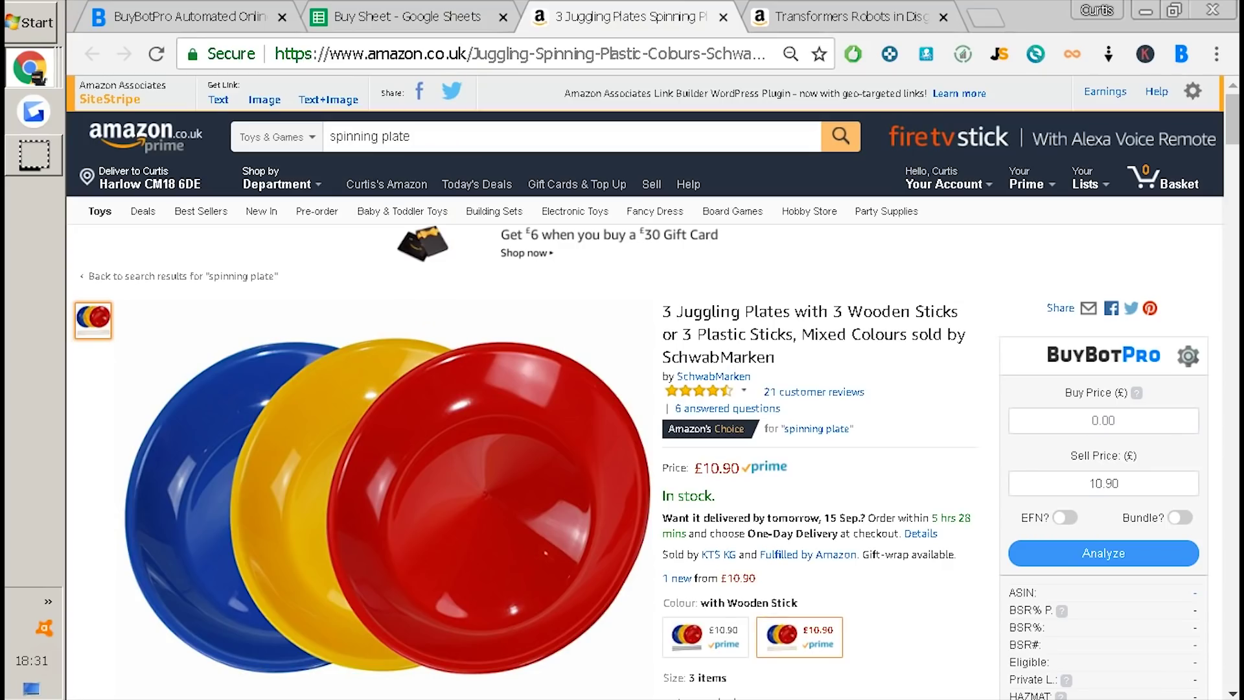
{"action": "key", "text": "ctrl+Tab"}
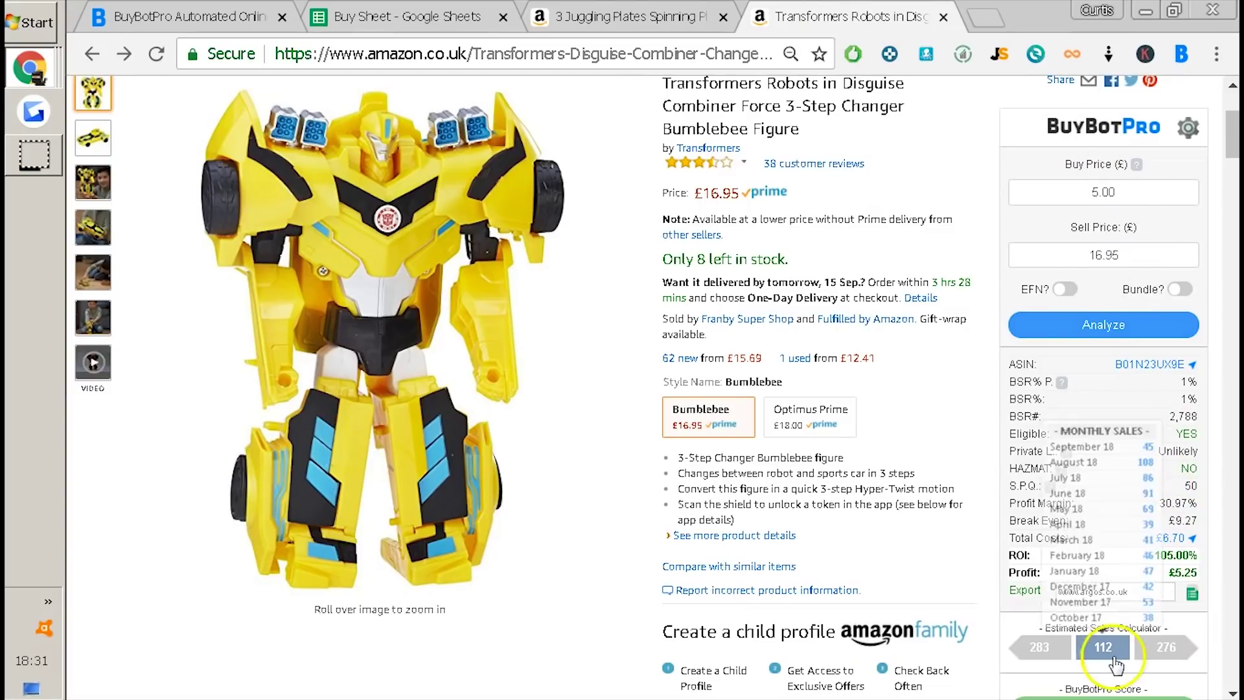
{"action": "key", "text": "ctrl+shift+Tab"}
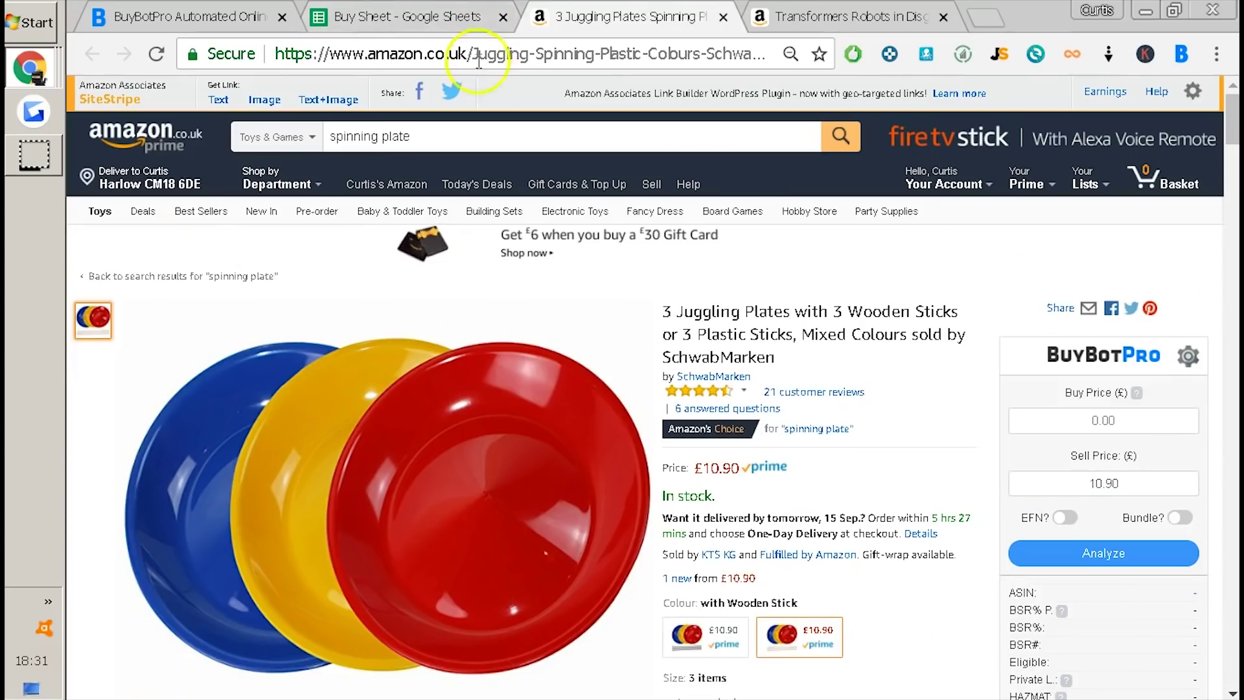
{"action": "key", "text": "ctrl+shift+Tab"}
{"action": "left_click", "coordinate": [522, 210]}
{"action": "left_click", "coordinate": [532, 202]}
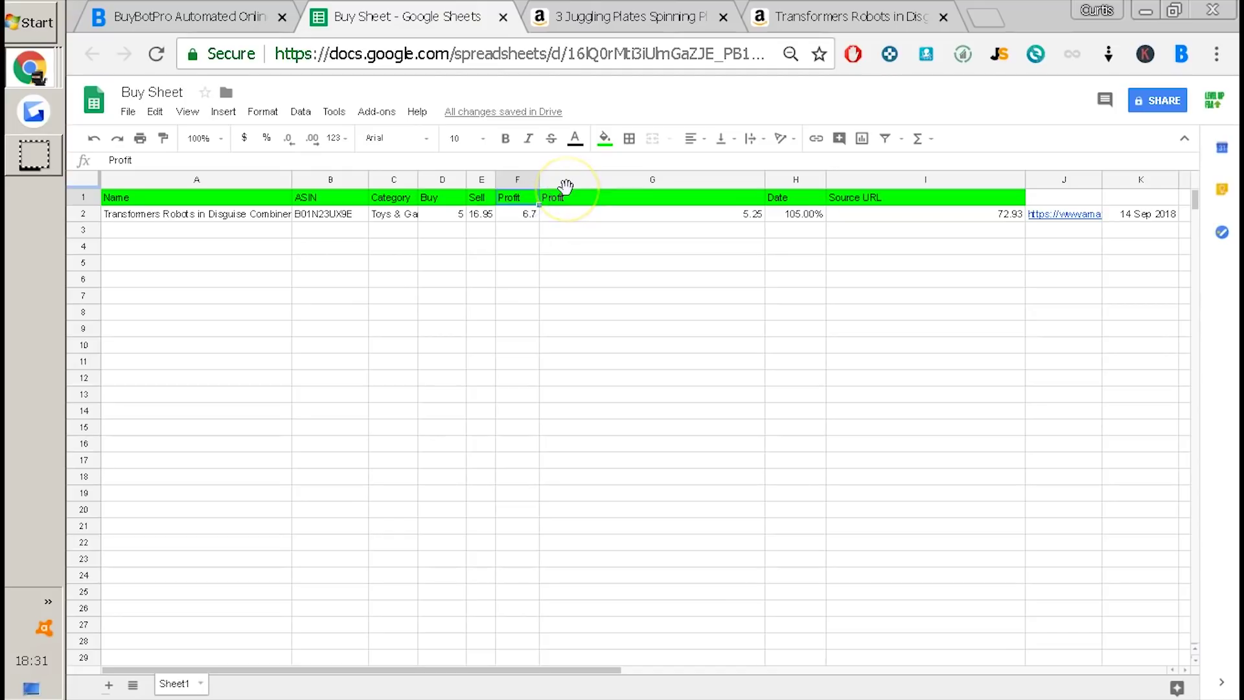
{"action": "left_click", "coordinate": [577, 280]}
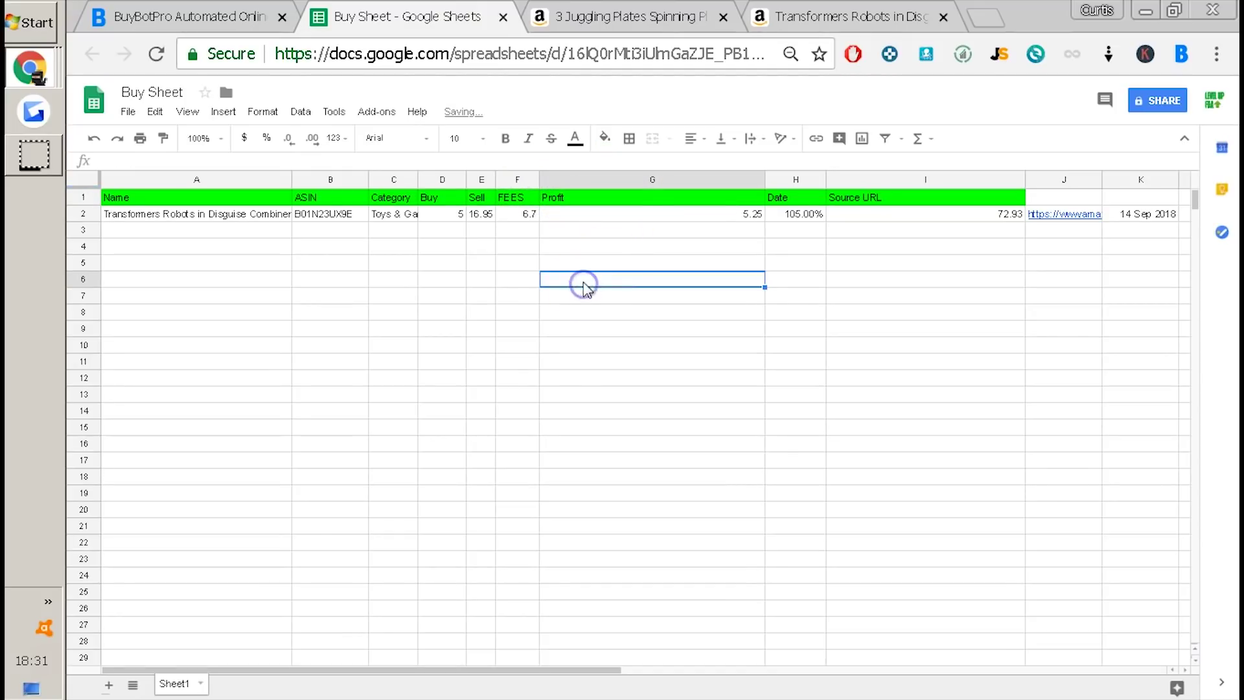
- Apply the Number format to the header cells D1 through G1
{"action": "left_click", "coordinate": [427, 197]}
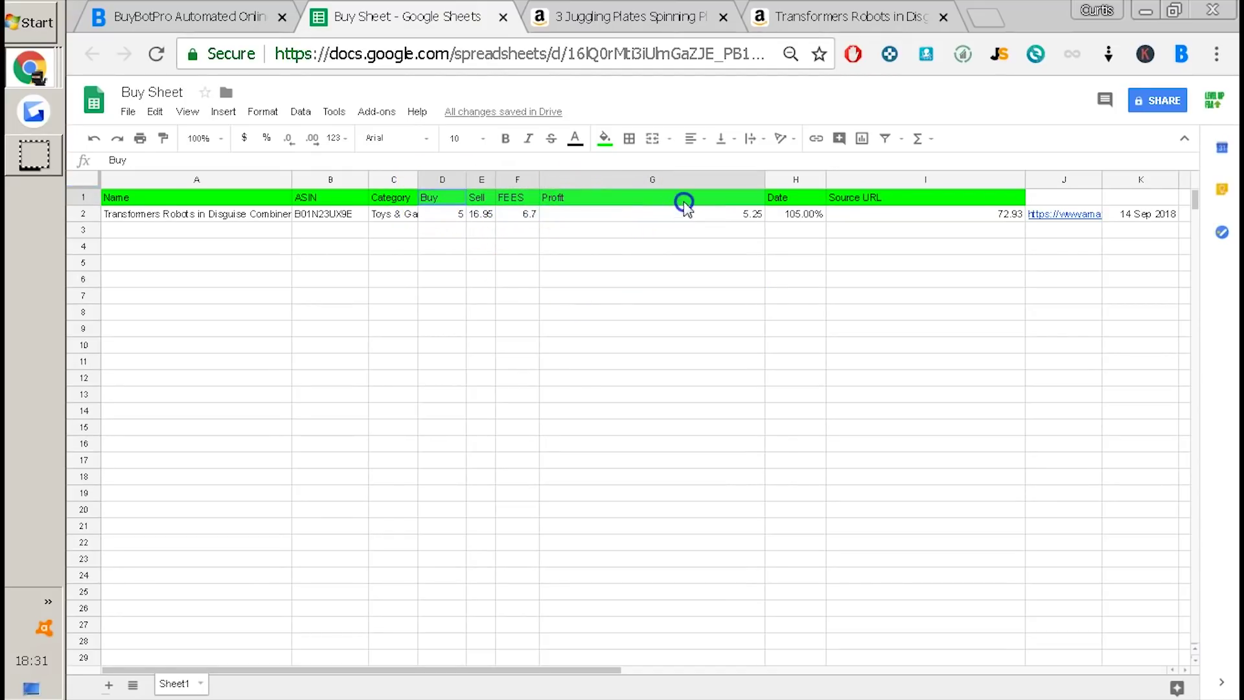
{"action": "left_click", "coordinate": [447, 228]}
{"action": "left_click_drag", "start_coordinate": [447, 199], "coordinate": [569, 197]}
{"action": "left_click", "coordinate": [263, 111]}
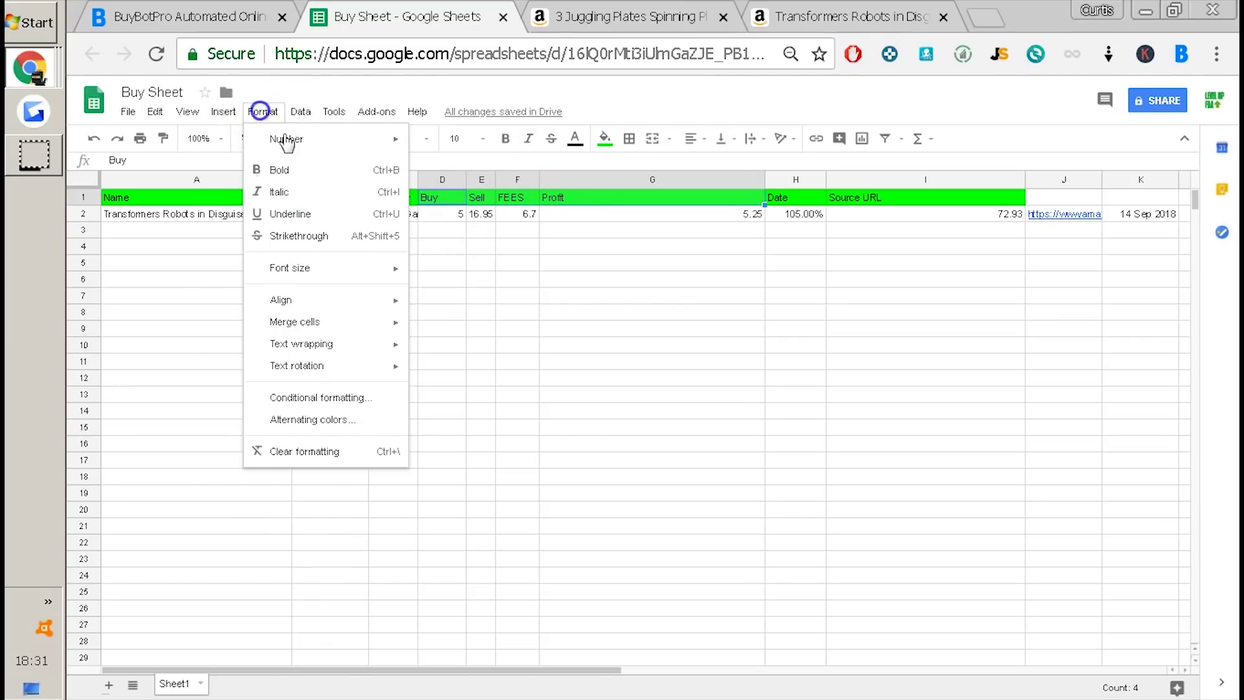
{"action": "mouse_move", "coordinate": [286, 138]}
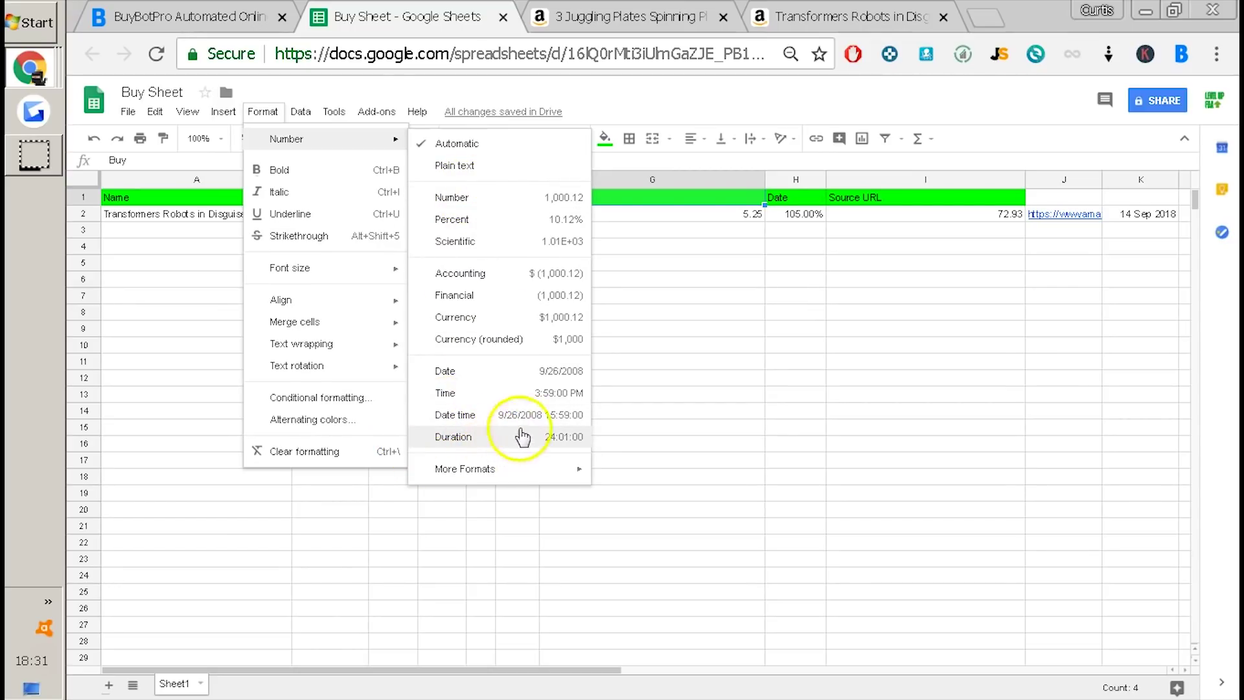
{"action": "left_click", "coordinate": [540, 476]}
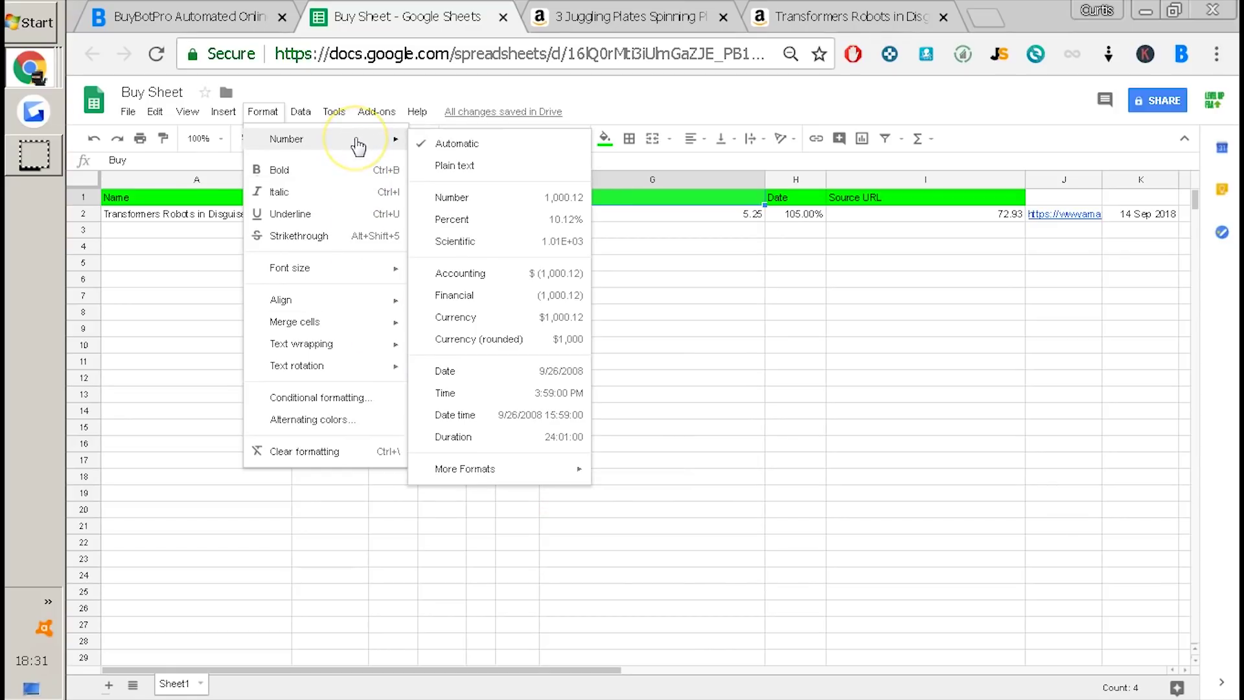
{"action": "left_click", "coordinate": [500, 197]}
{"action": "left_click", "coordinate": [547, 328]}
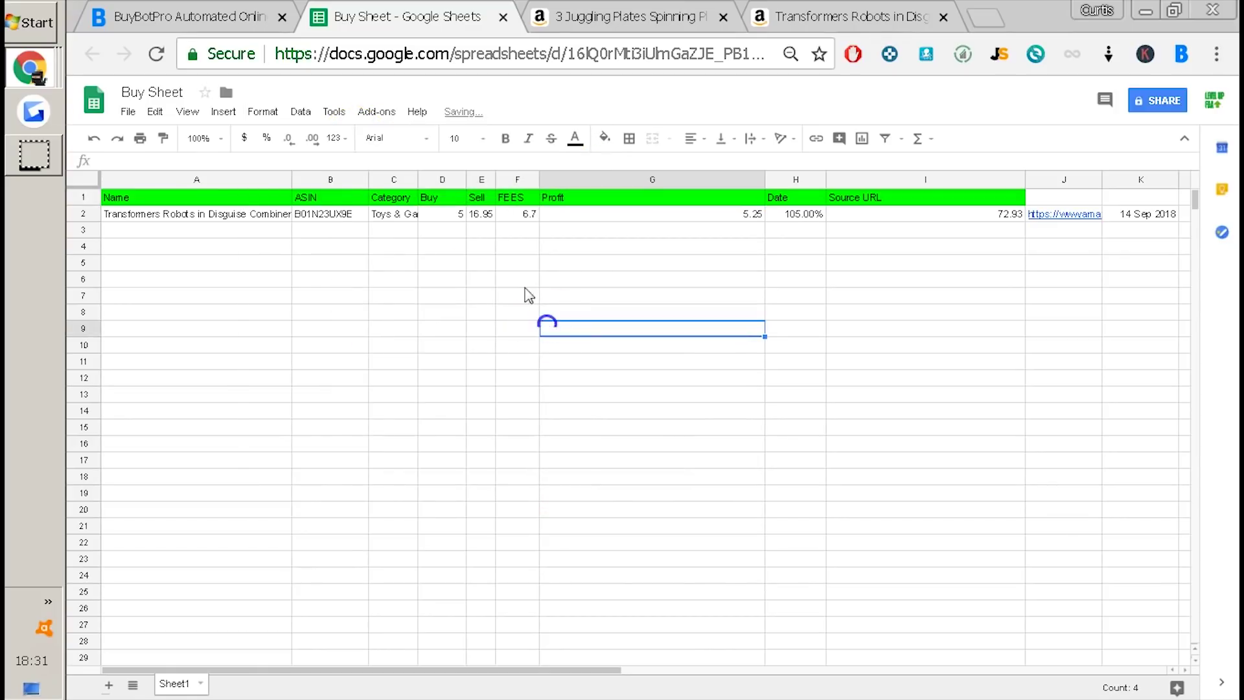
{"action": "left_click", "coordinate": [442, 187]}
{"action": "left_click", "coordinate": [301, 111]}
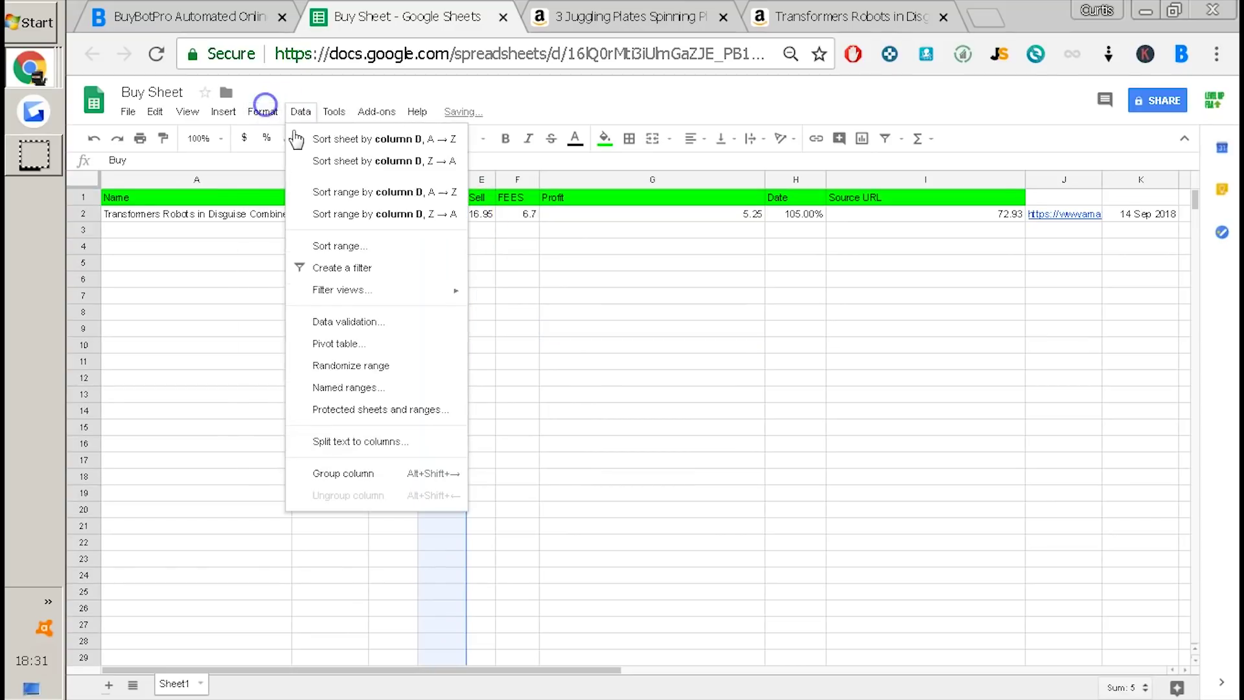
{"action": "left_click", "coordinate": [317, 133]}
{"action": "key", "text": "ctrl+z"}
{"action": "left_click", "coordinate": [517, 329]}
{"action": "left_click", "coordinate": [434, 187]}
{"action": "left_click", "coordinate": [301, 111]}
{"action": "left_click", "coordinate": [262, 111]}
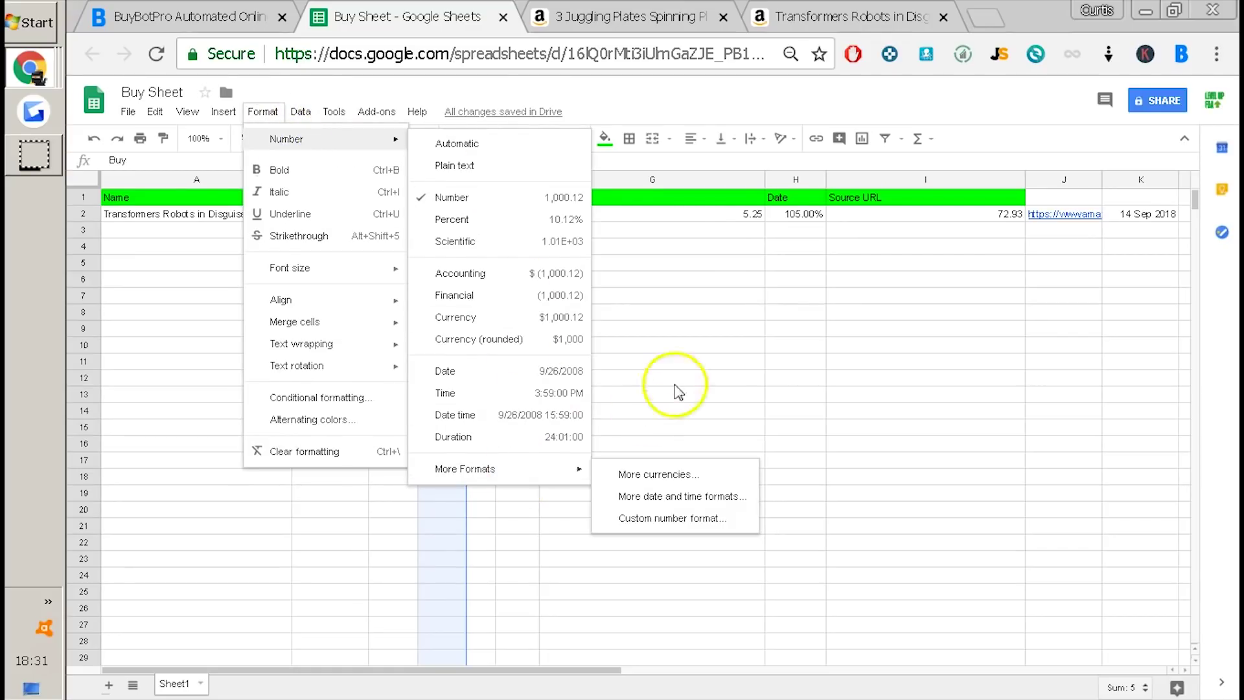
{"action": "left_click", "coordinate": [674, 364]}
{"action": "left_click_drag", "start_coordinate": [423, 218], "coordinate": [663, 245]}
{"action": "left_click", "coordinate": [665, 248]}
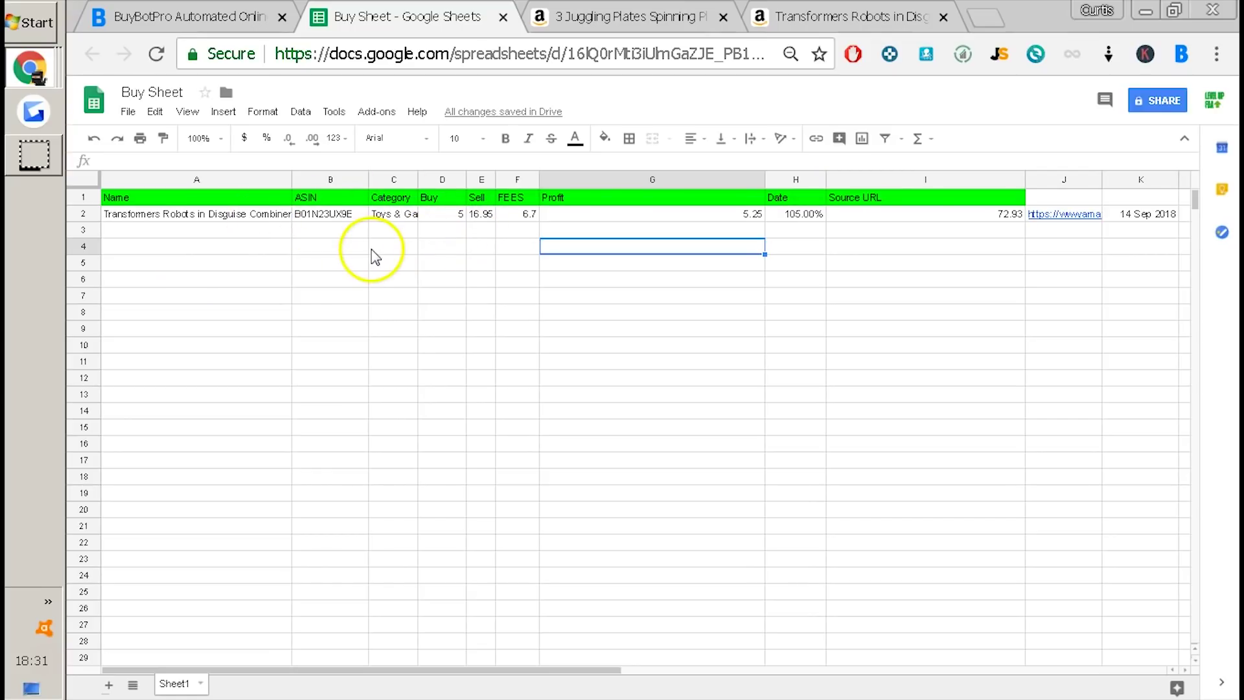
{"action": "left_click", "coordinate": [818, 18]}
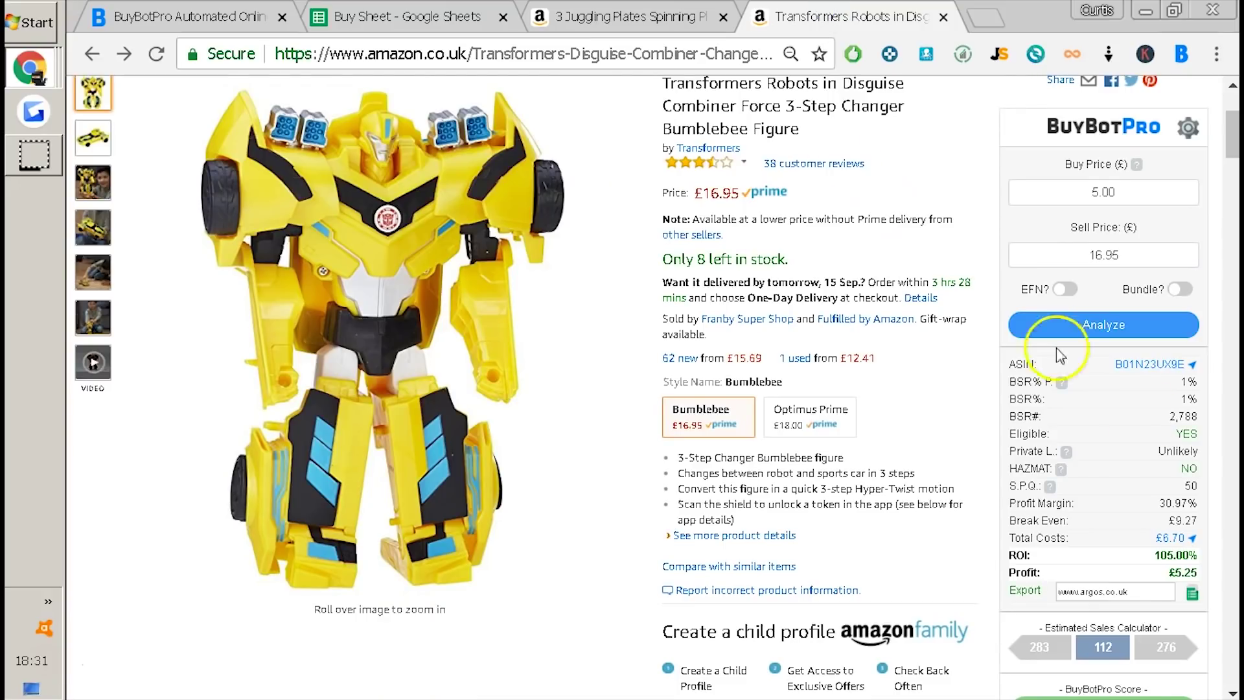
{"action": "left_click", "coordinate": [1143, 593]}
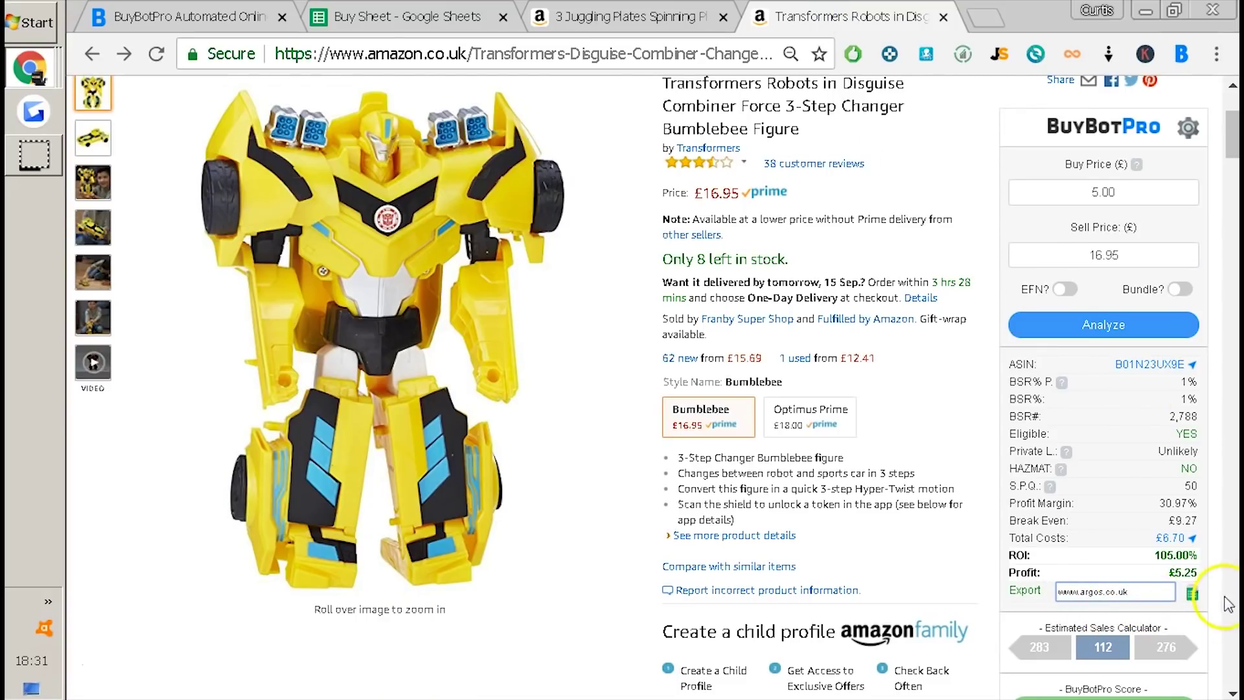
{"action": "left_click", "coordinate": [1194, 599]}
{"action": "left_click", "coordinate": [389, 18]}
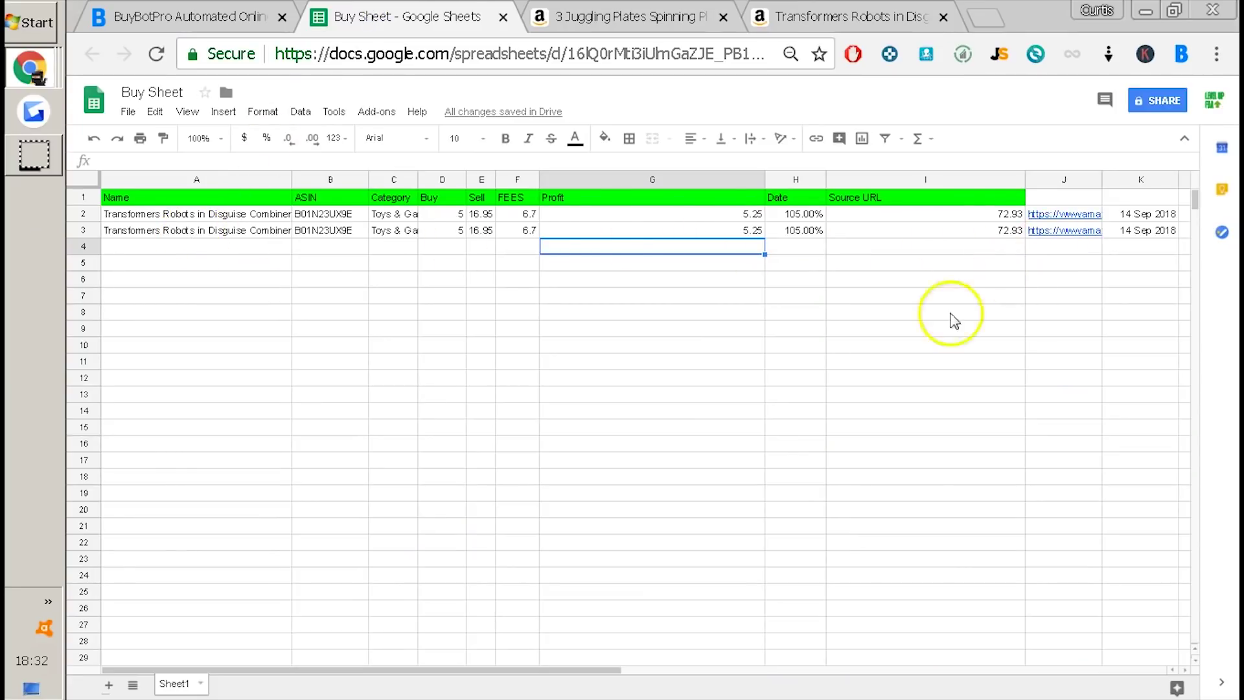
{"action": "left_click", "coordinate": [572, 335]}
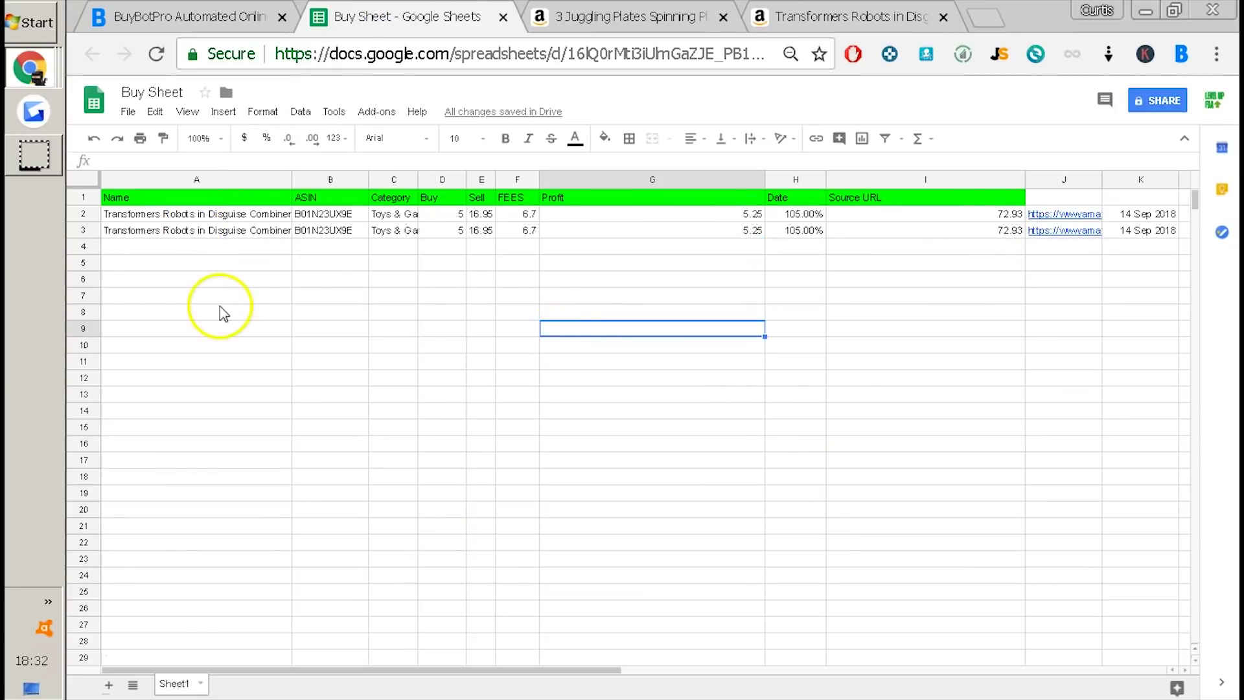
{"action": "left_click", "coordinate": [517, 295]}
{"action": "left_click", "coordinate": [265, 235]}
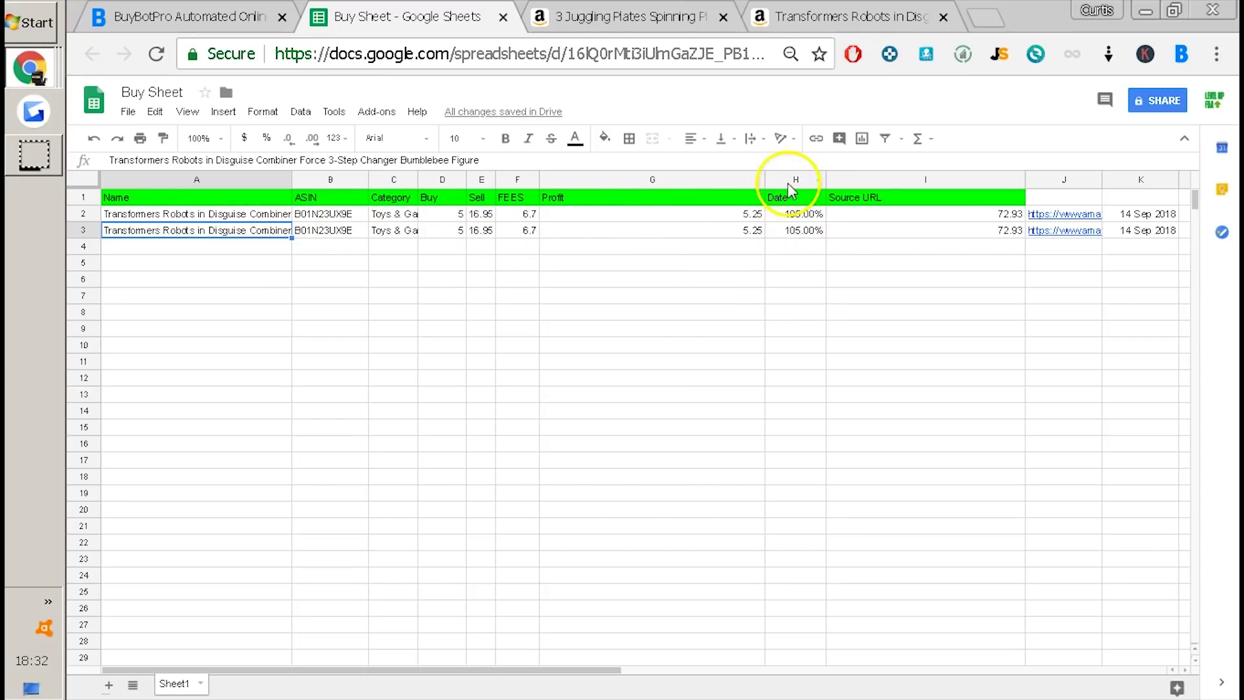
- Change the header in H1 to ROI
{"action": "left_click", "coordinate": [785, 199]}
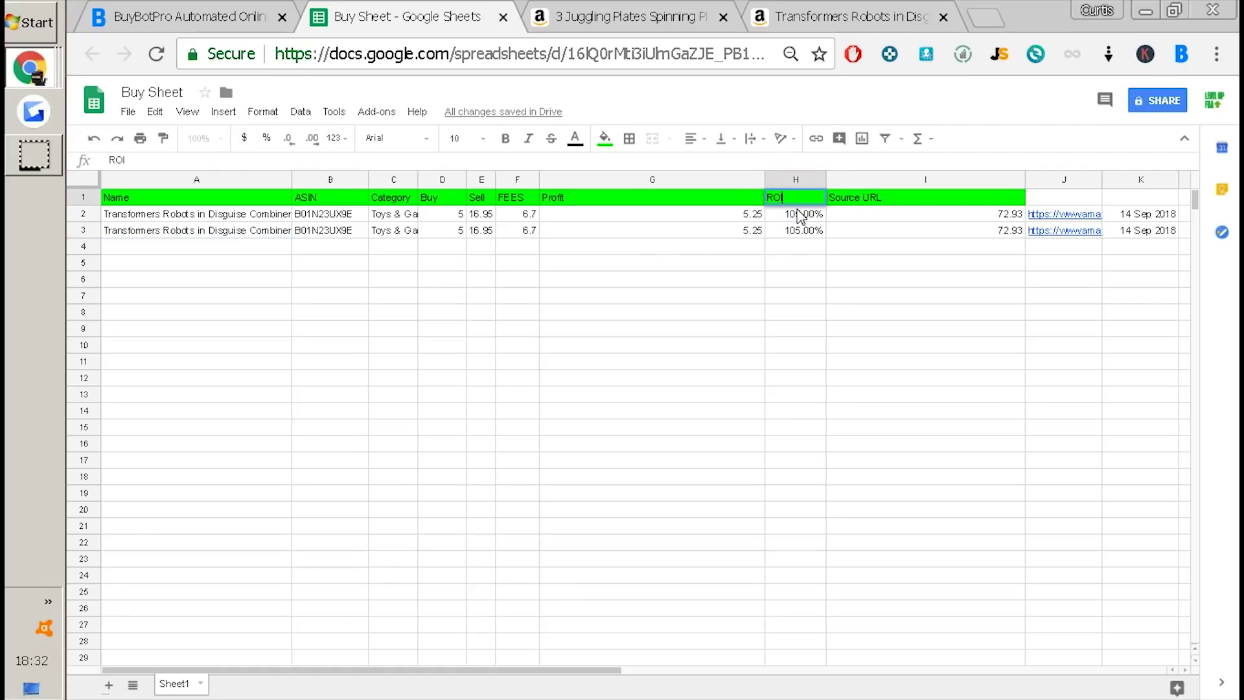
{"action": "key", "text": "Tab"}
{"action": "left_click", "coordinate": [787, 246]}
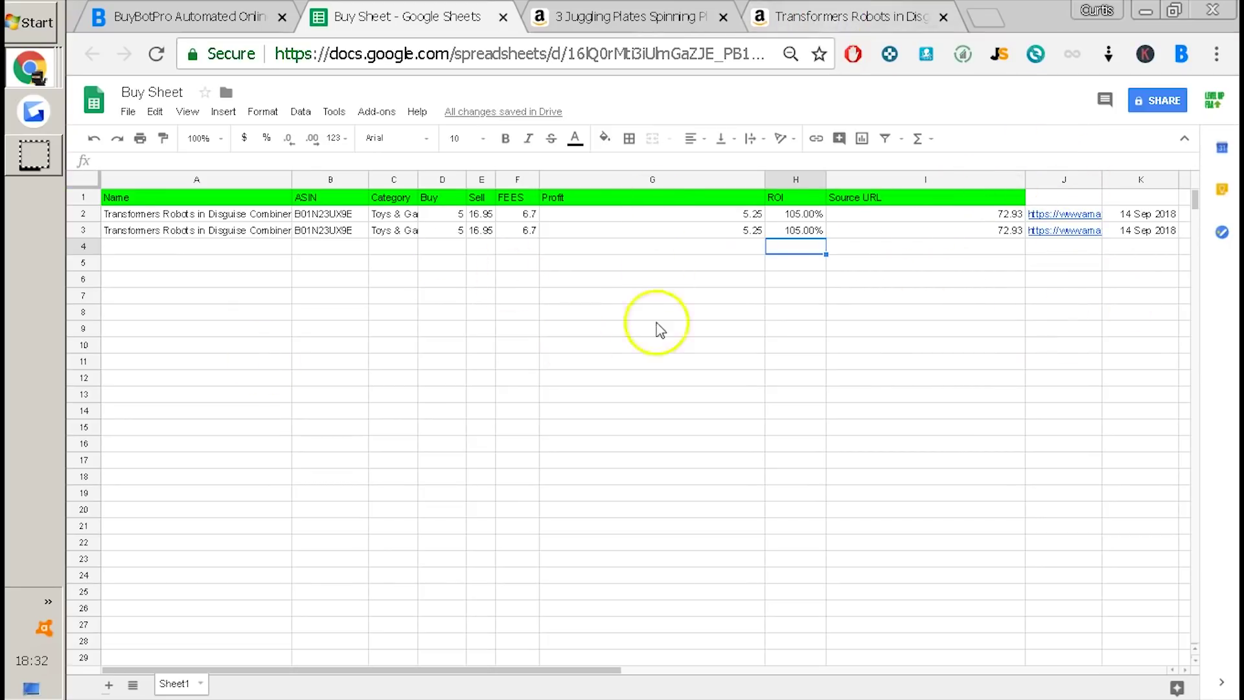
- Return to the Transformers toy's Amazon page and examine its buy price, sell price, total costs, ROI and profit in BuyBotPro
{"action": "left_click", "coordinate": [865, 14]}
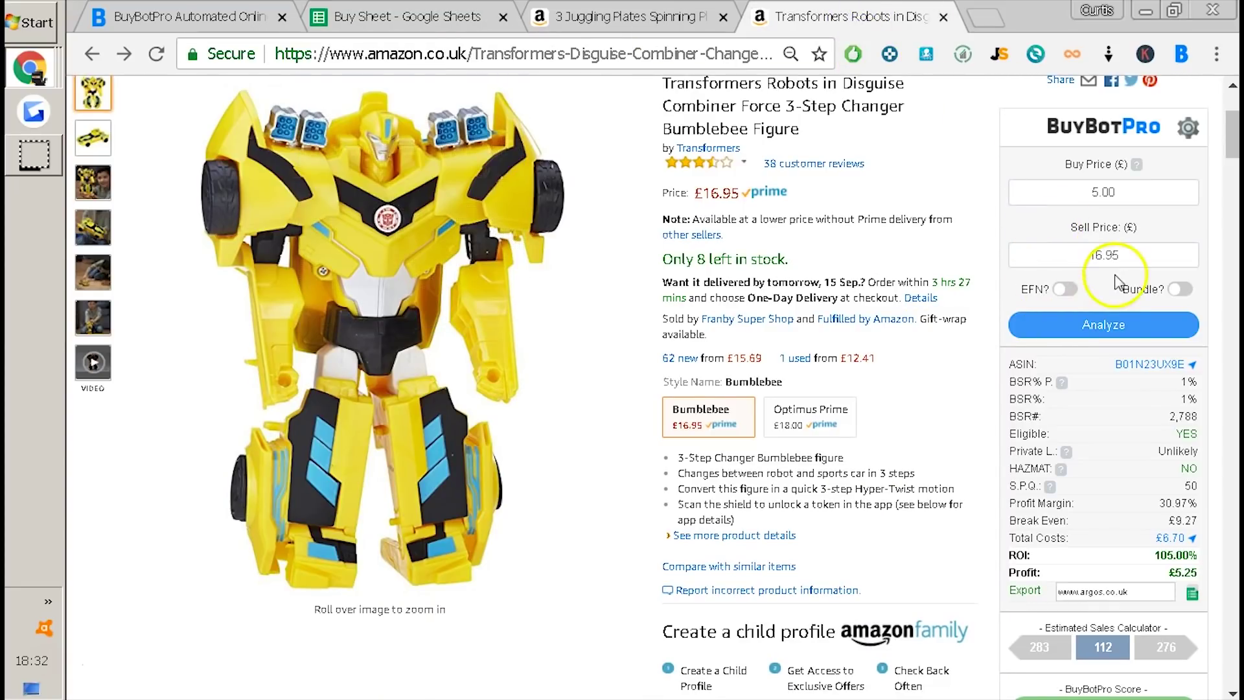
{"action": "left_click", "coordinate": [1102, 323]}
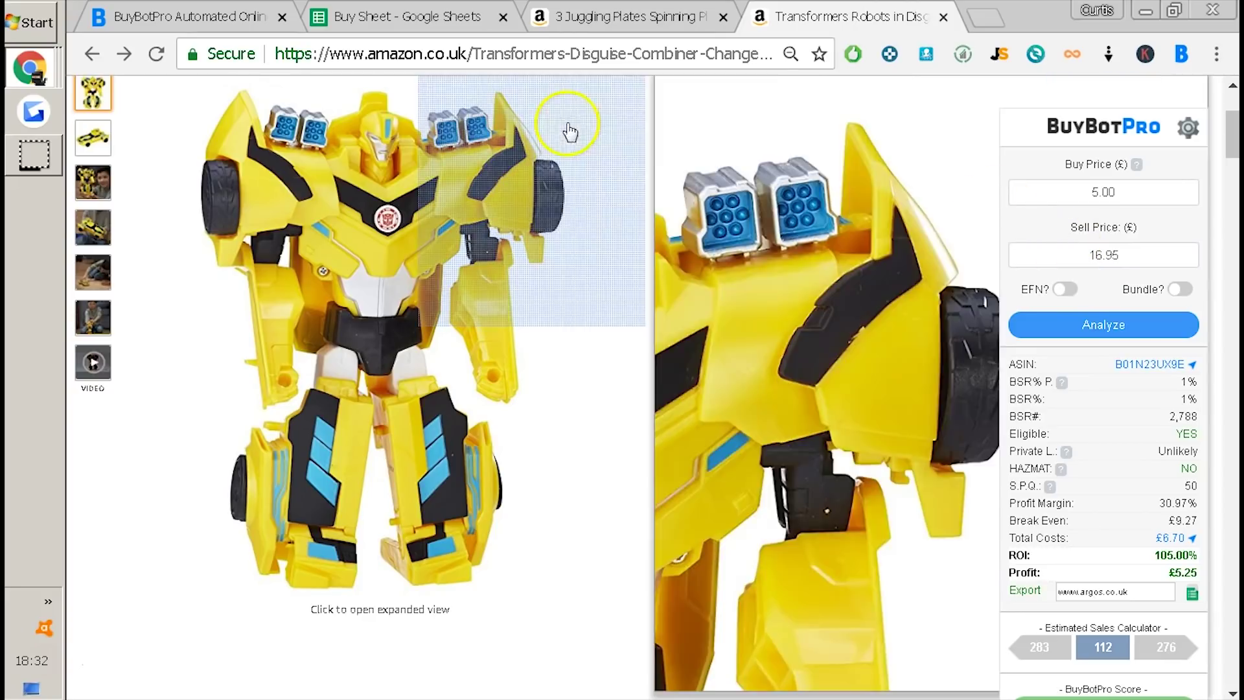
{"action": "scroll", "coordinate": [1001, 297], "scroll_direction": "down", "scroll_amount": 3}
{"action": "scroll", "coordinate": [1008, 305], "scroll_direction": "up", "scroll_amount": 3}
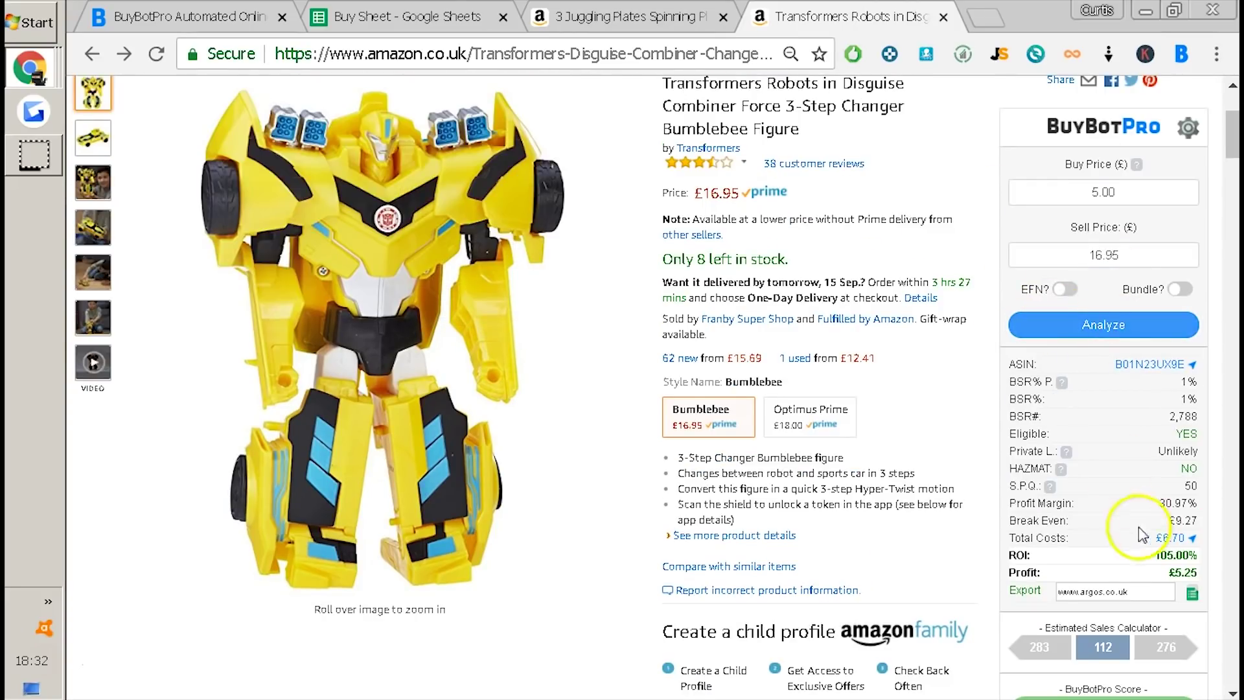
{"action": "left_click", "coordinate": [1128, 206]}
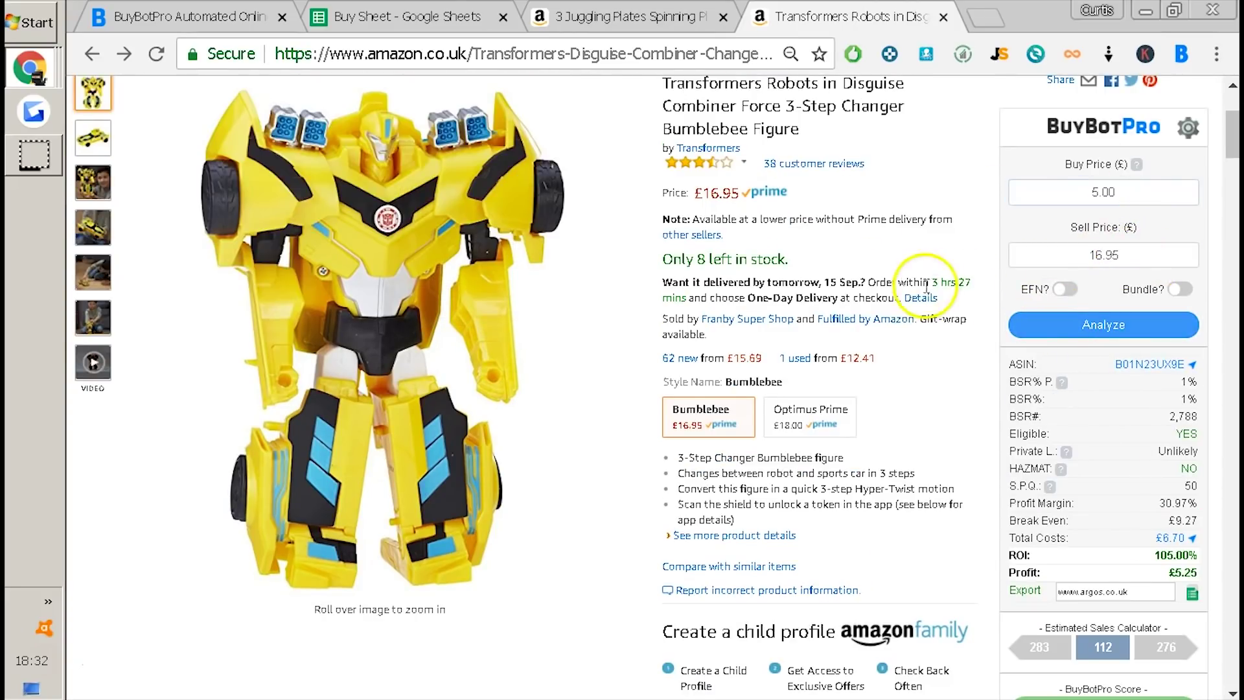
{"action": "left_click_drag", "start_coordinate": [1144, 253], "coordinate": [1020, 253]}
{"action": "left_click", "coordinate": [1166, 239]}
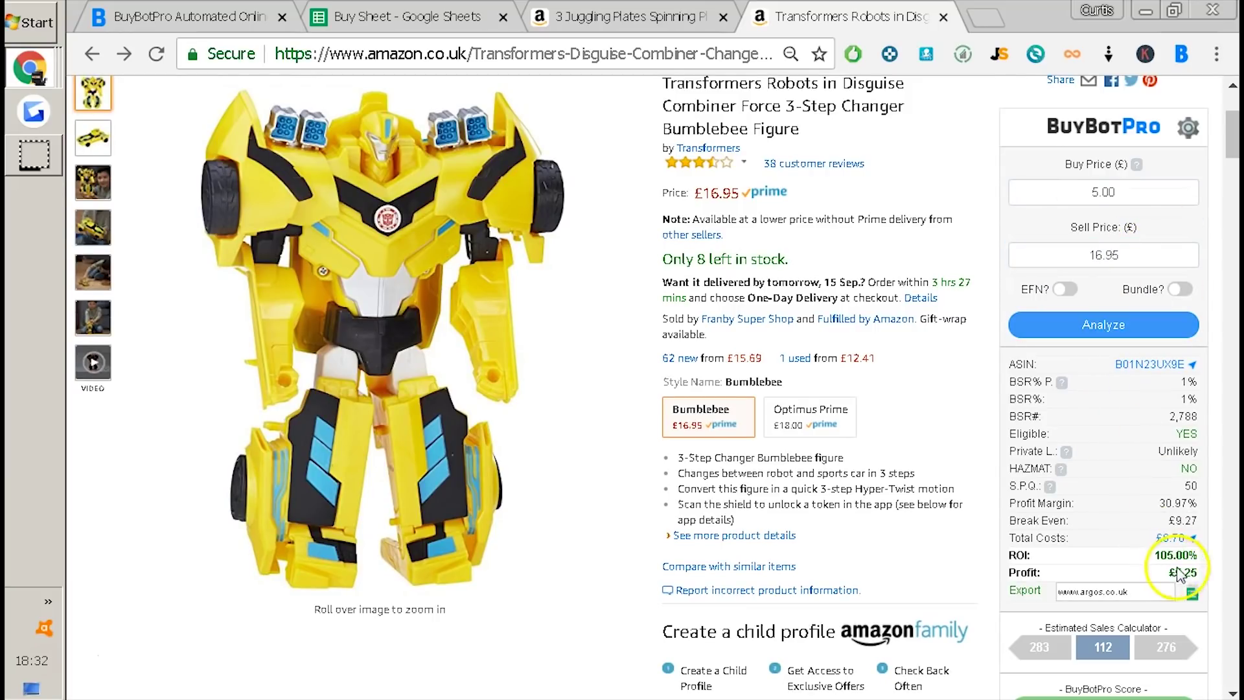
{"action": "scroll", "coordinate": [1155, 414], "scroll_direction": "down", "scroll_amount": 4}
{"action": "scroll", "coordinate": [1160, 492], "scroll_direction": "up", "scroll_amount": 4}
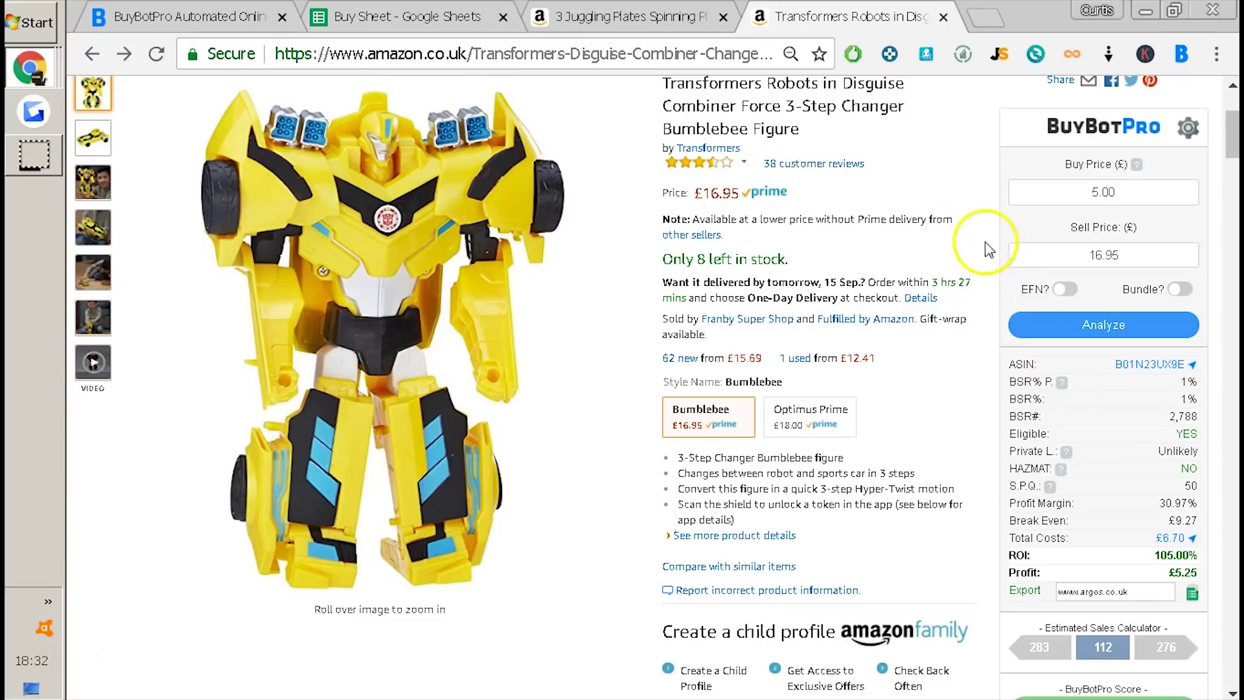
{"action": "left_click", "coordinate": [933, 238]}
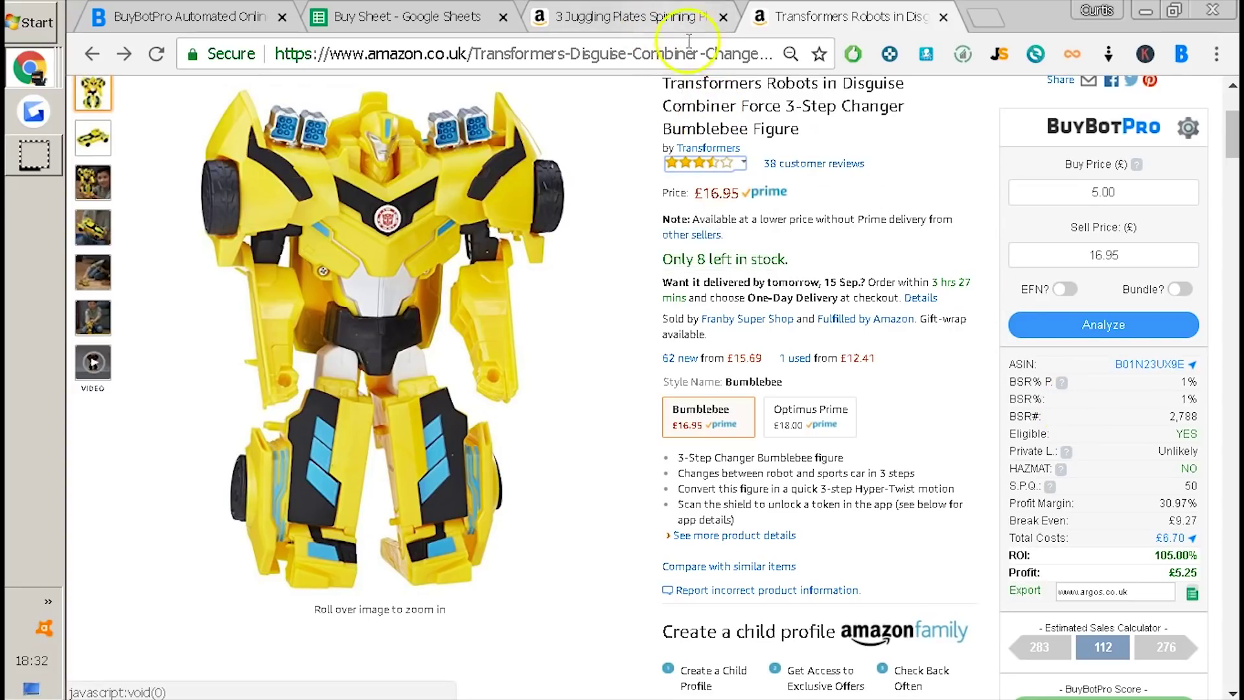
- Switch to the 3 Juggling Plates product page and set its BuyBotPro buy price to £1.00
{"action": "left_click", "coordinate": [654, 17]}
{"action": "scroll", "coordinate": [906, 321], "scroll_direction": "down", "scroll_amount": 3}
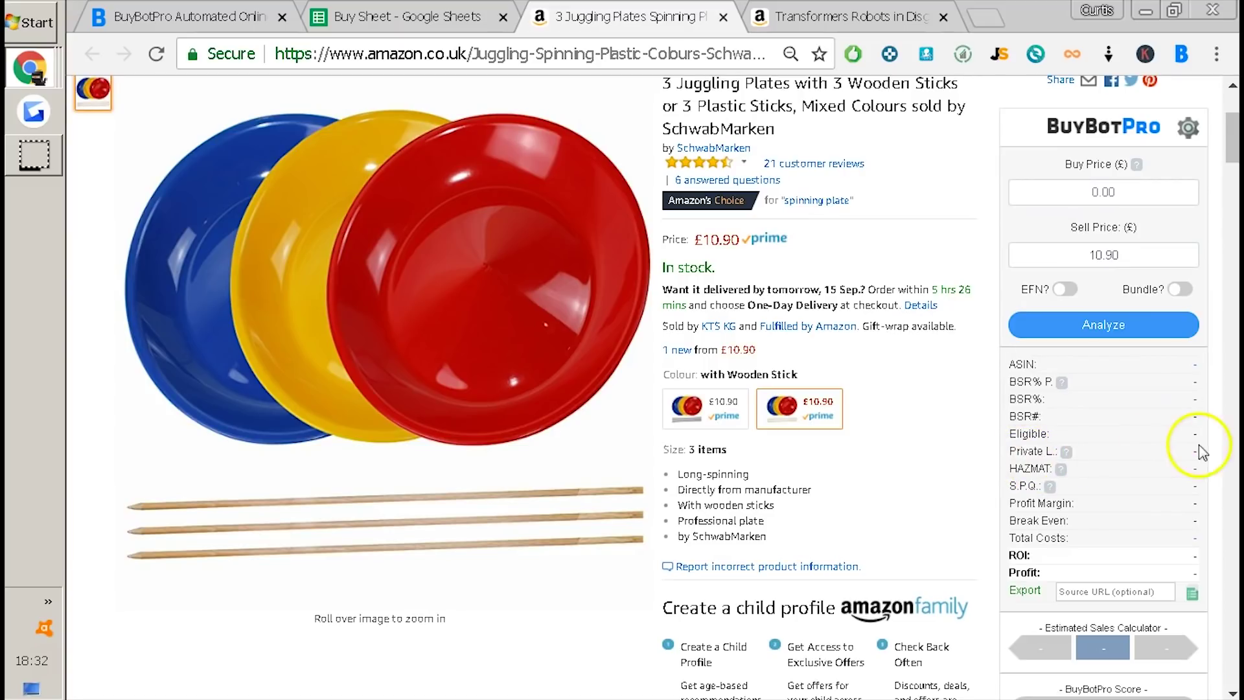
{"action": "left_click", "coordinate": [1131, 198]}
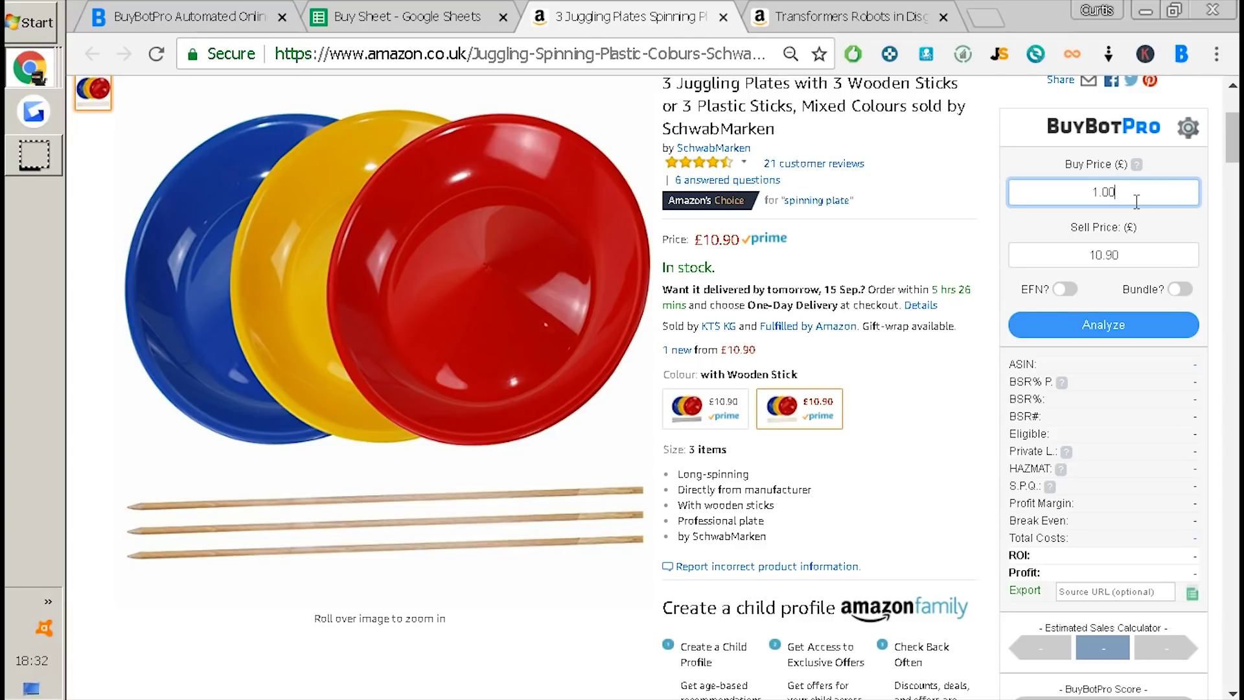
- Analyze the 3 Juggling Plates in BuyBotPro and review the ROI, profit, BuyBotPro score details and price history
{"action": "left_click", "coordinate": [1101, 324]}
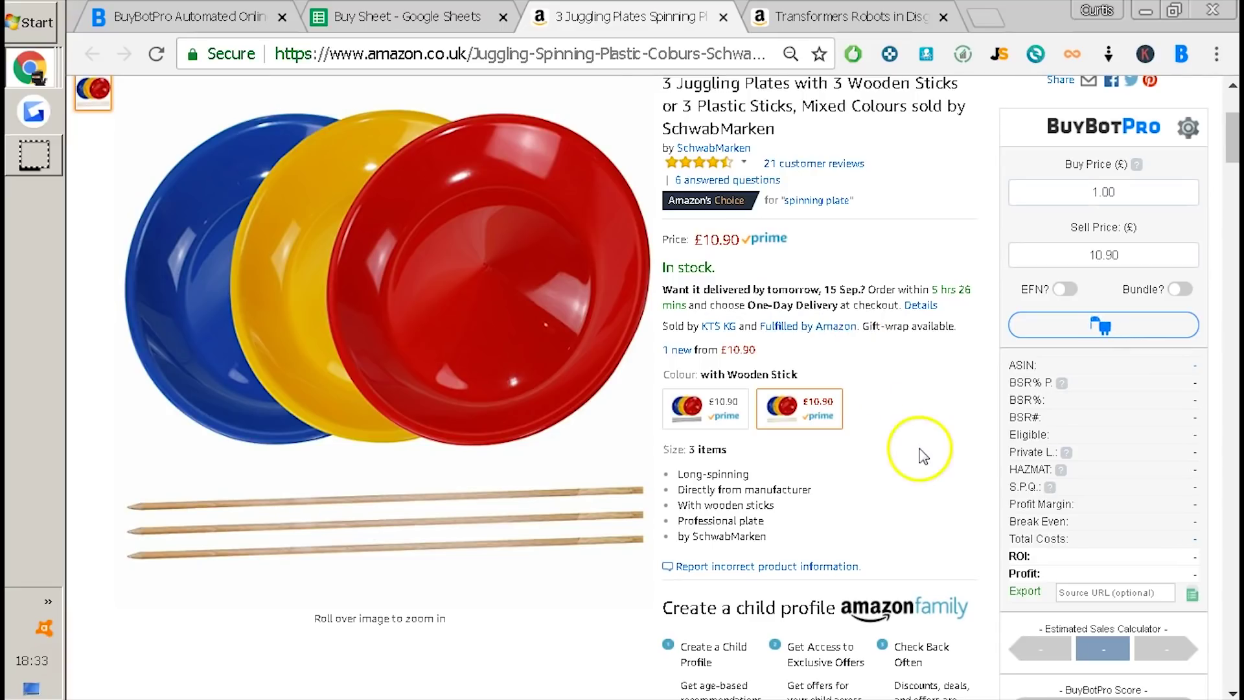
{"action": "scroll", "coordinate": [919, 449], "scroll_direction": "up", "scroll_amount": 2}
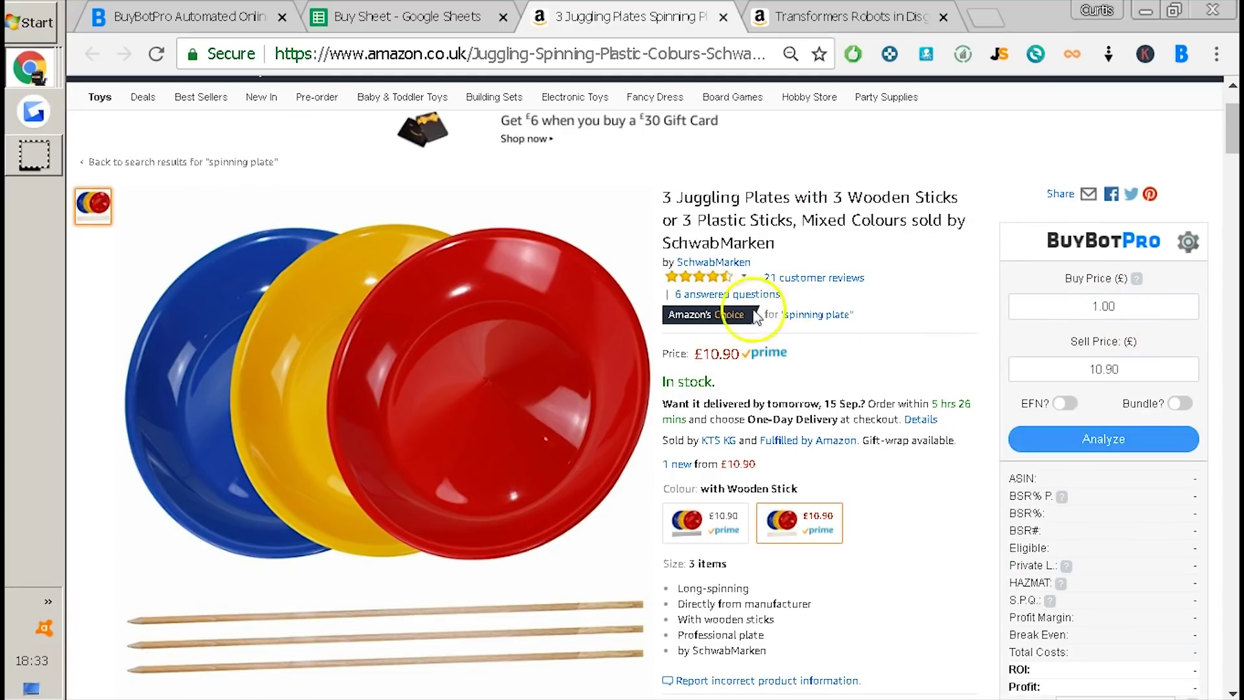
{"action": "scroll", "coordinate": [1075, 298], "scroll_direction": "down", "scroll_amount": 2}
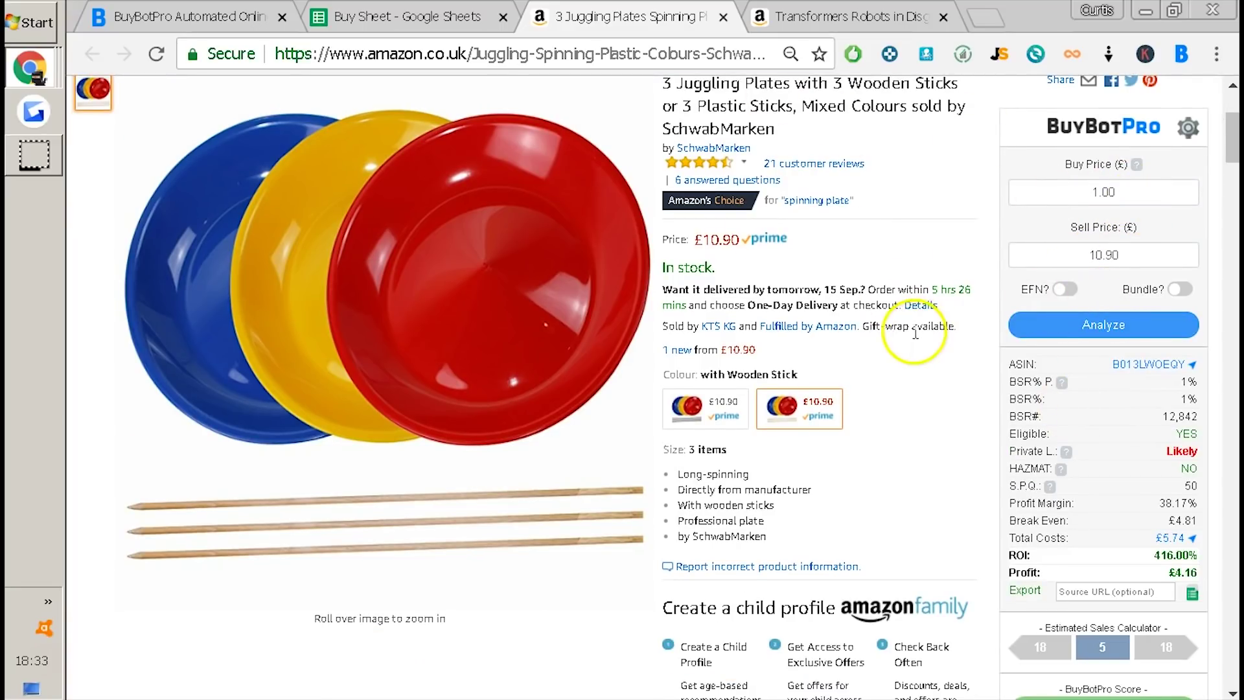
{"action": "scroll", "coordinate": [910, 321], "scroll_direction": "down", "scroll_amount": 2}
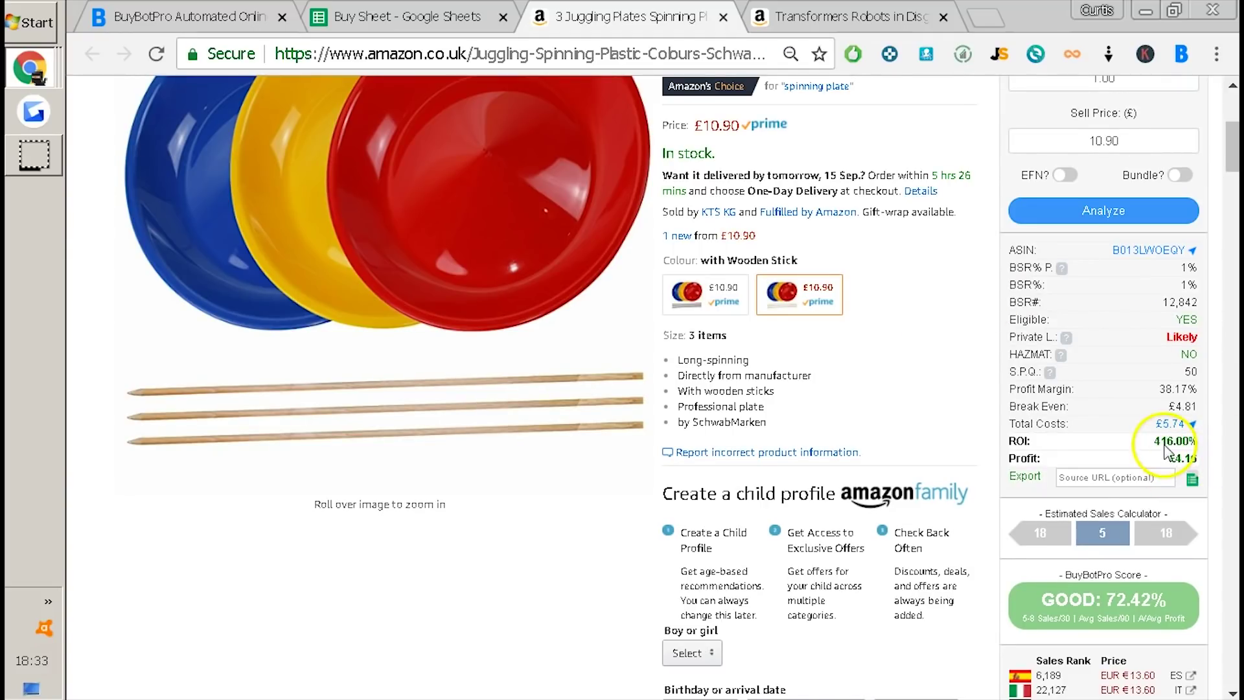
{"action": "mouse_move", "coordinate": [1031, 617]}
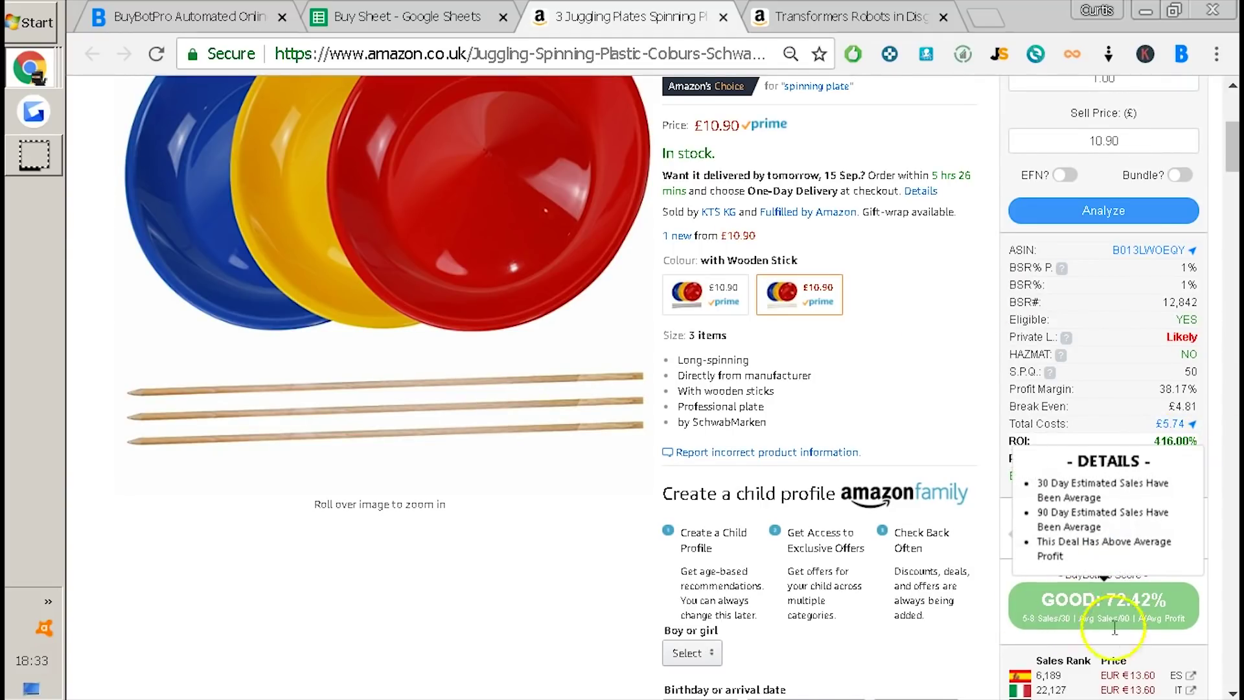
{"action": "scroll", "coordinate": [1115, 627], "scroll_direction": "down", "scroll_amount": 10}
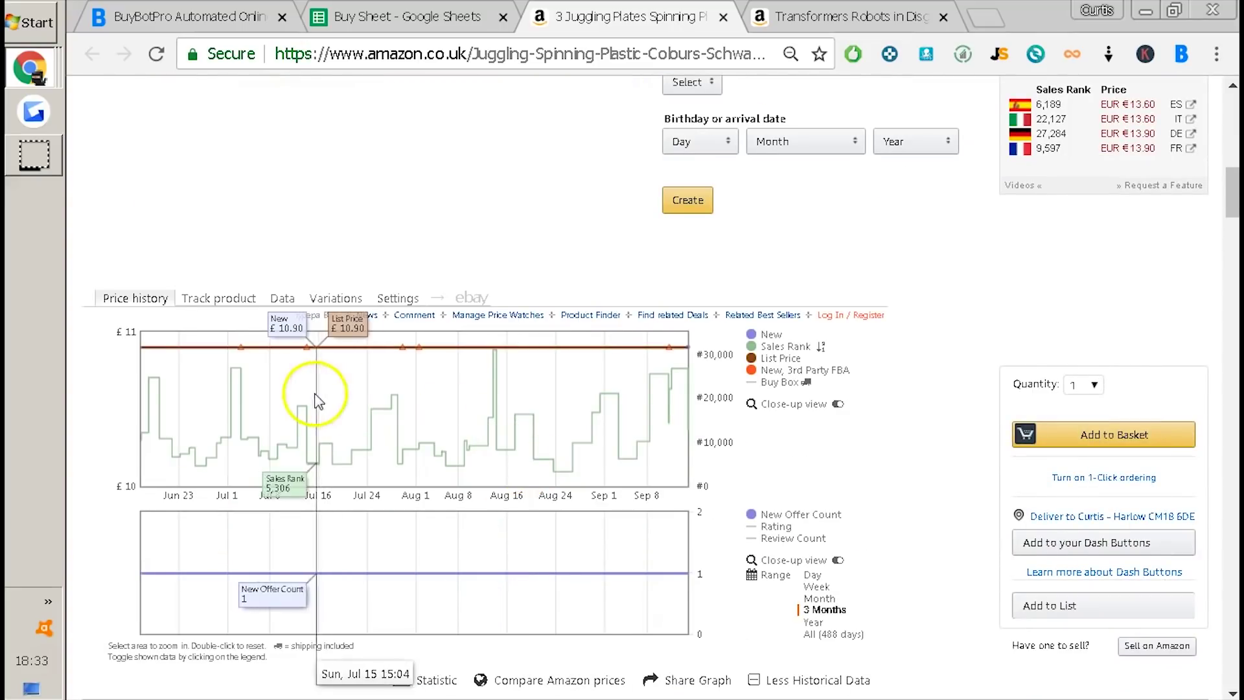
{"action": "scroll", "coordinate": [792, 444], "scroll_direction": "up", "scroll_amount": 10}
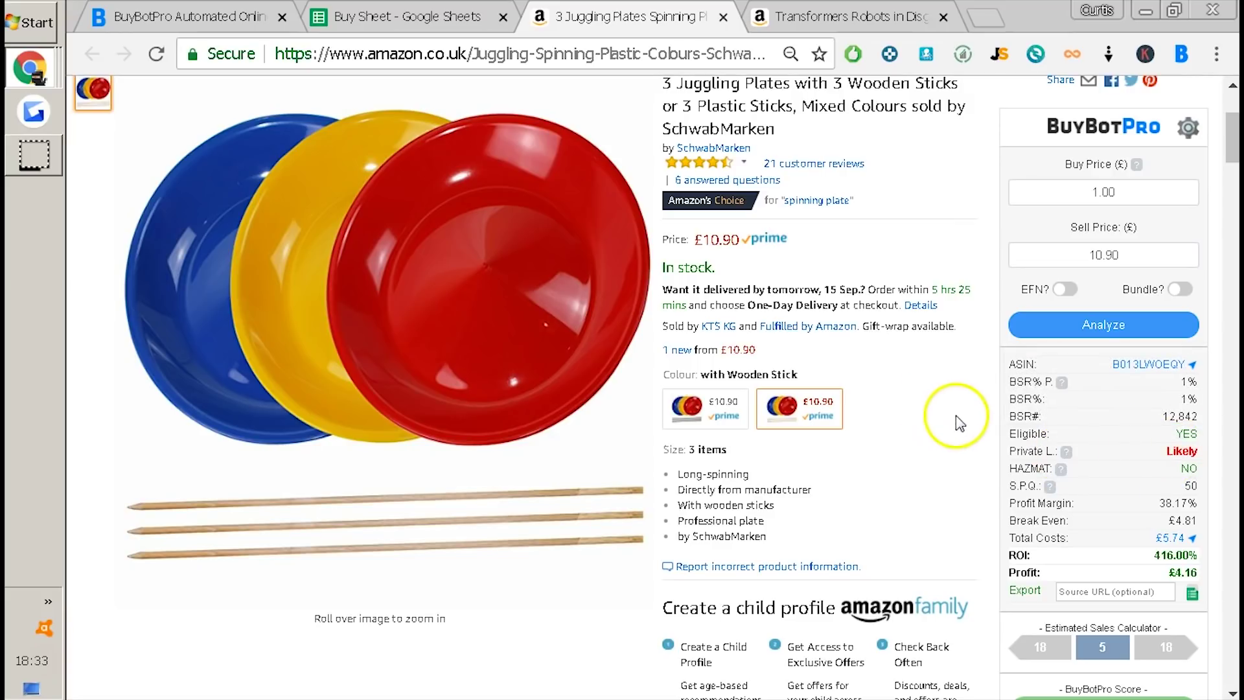
- Examine the private label rating of the 3 Juggling Plates in the BuyBotPro results
{"action": "double_click", "coordinate": [1186, 452]}
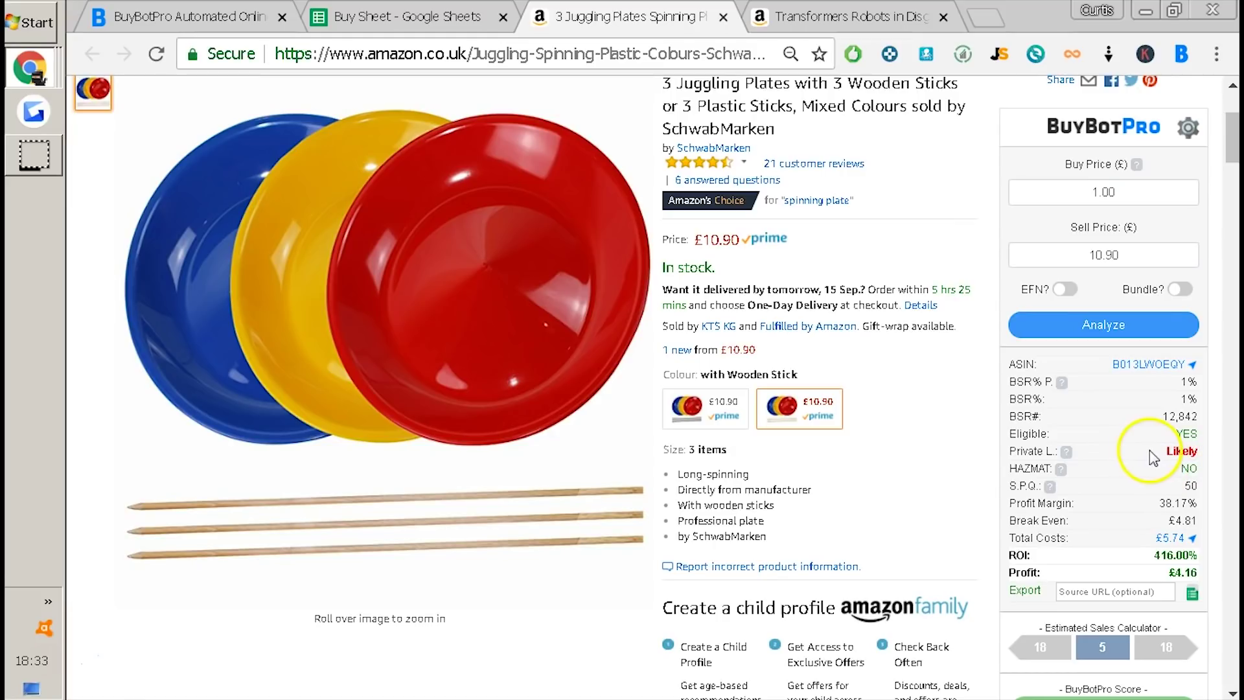
{"action": "left_click", "coordinate": [962, 392]}
{"action": "left_click", "coordinate": [969, 396]}
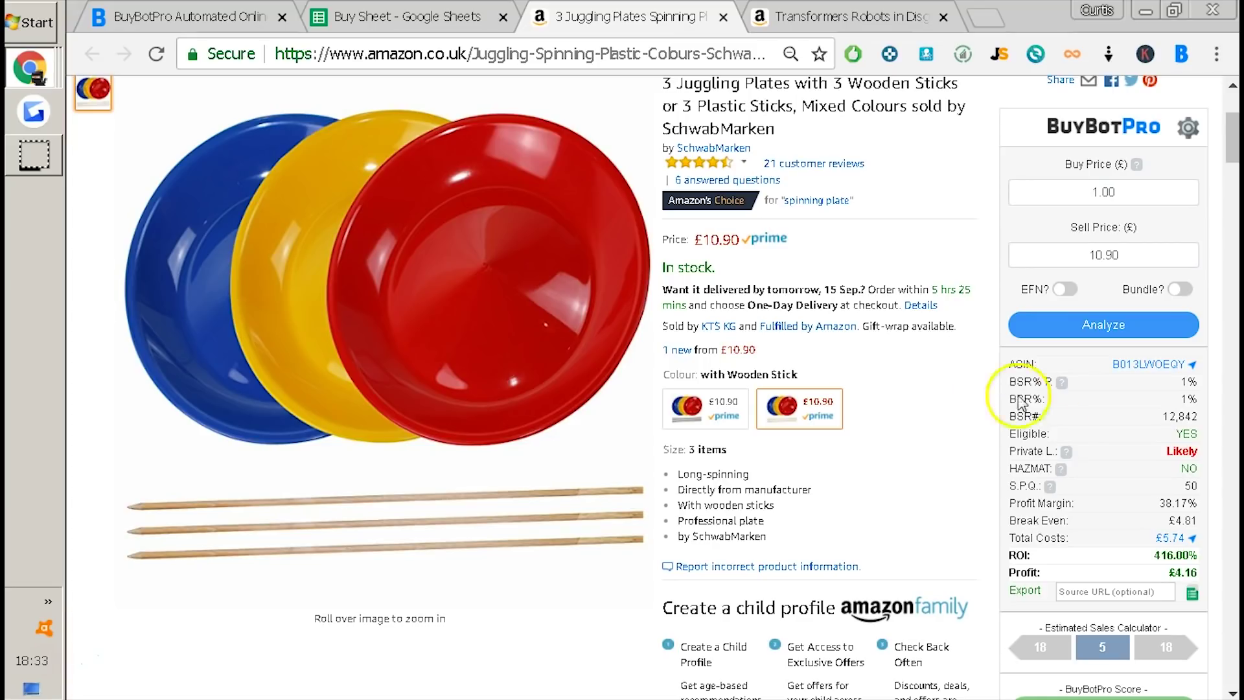
{"action": "scroll", "coordinate": [861, 389], "scroll_direction": "down", "scroll_amount": 3}
{"action": "scroll", "coordinate": [849, 389], "scroll_direction": "up", "scroll_amount": 5}
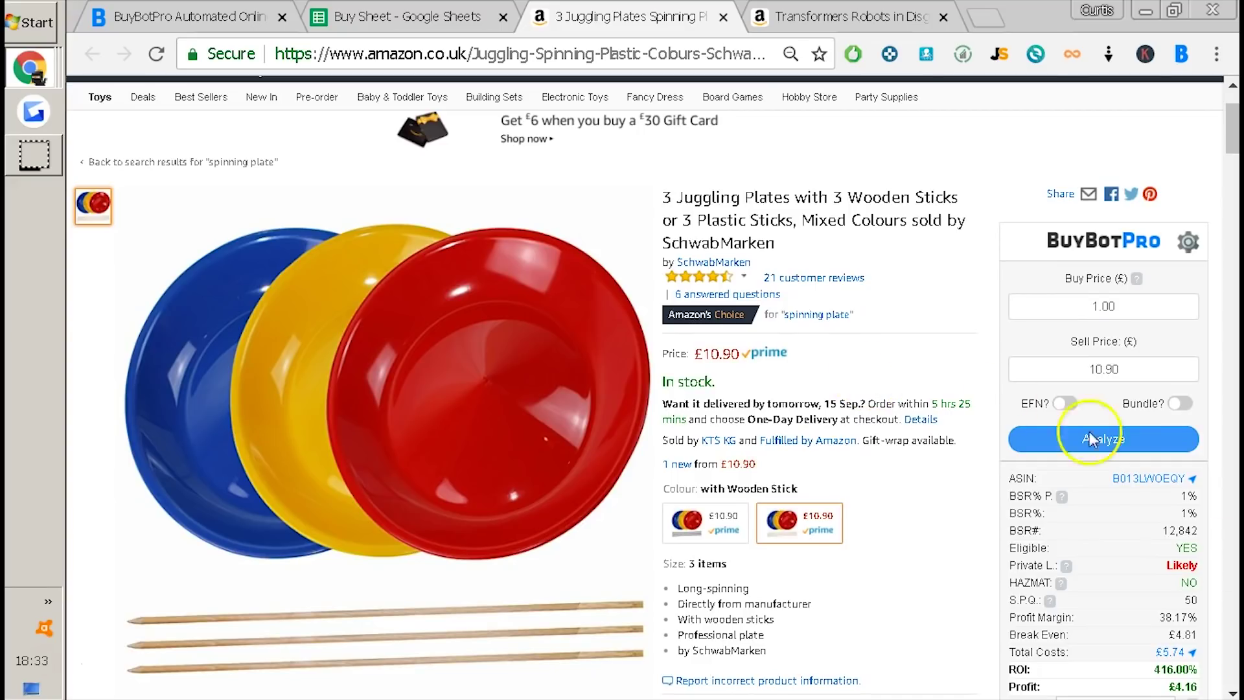
{"action": "scroll", "coordinate": [1010, 505], "scroll_direction": "down", "scroll_amount": 2}
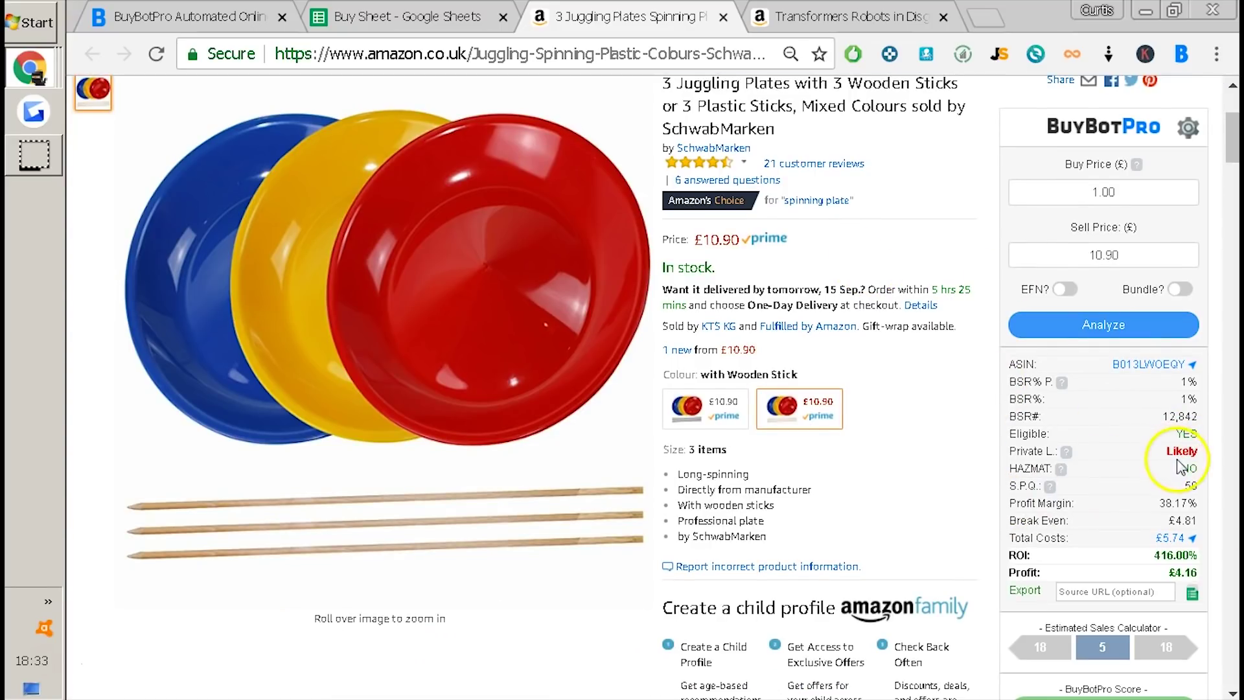
{"action": "left_click_drag", "start_coordinate": [1154, 457], "coordinate": [1201, 462]}
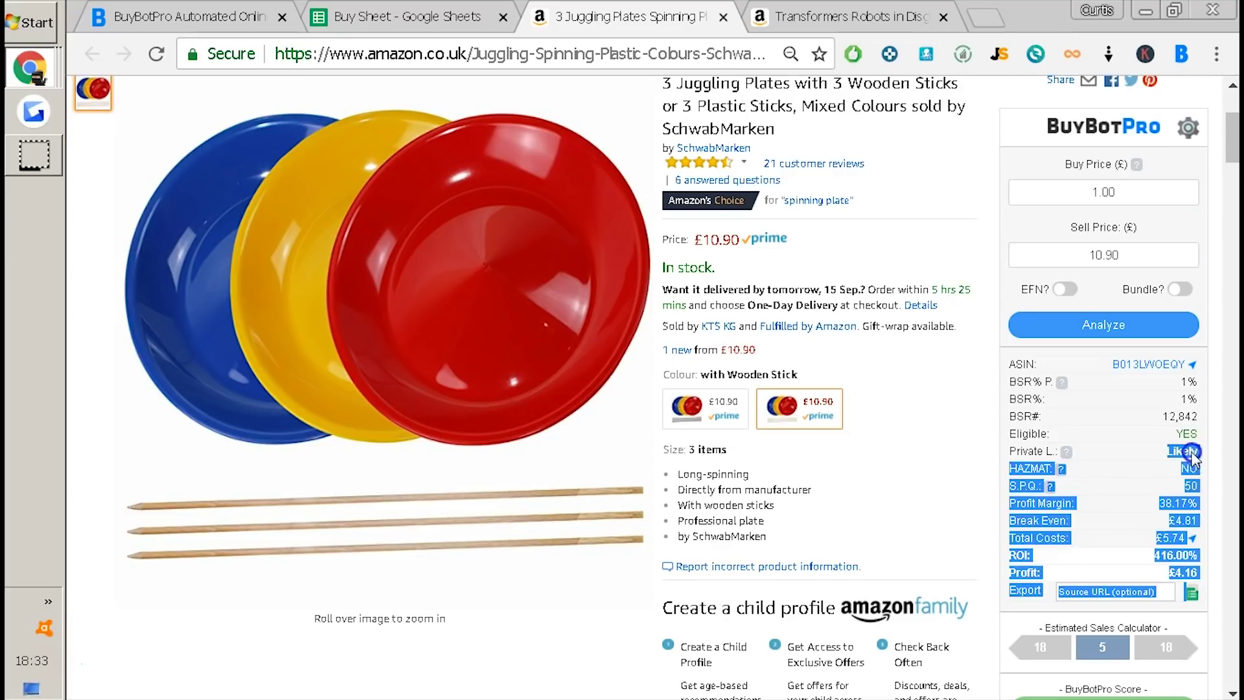
{"action": "left_click", "coordinate": [1191, 457]}
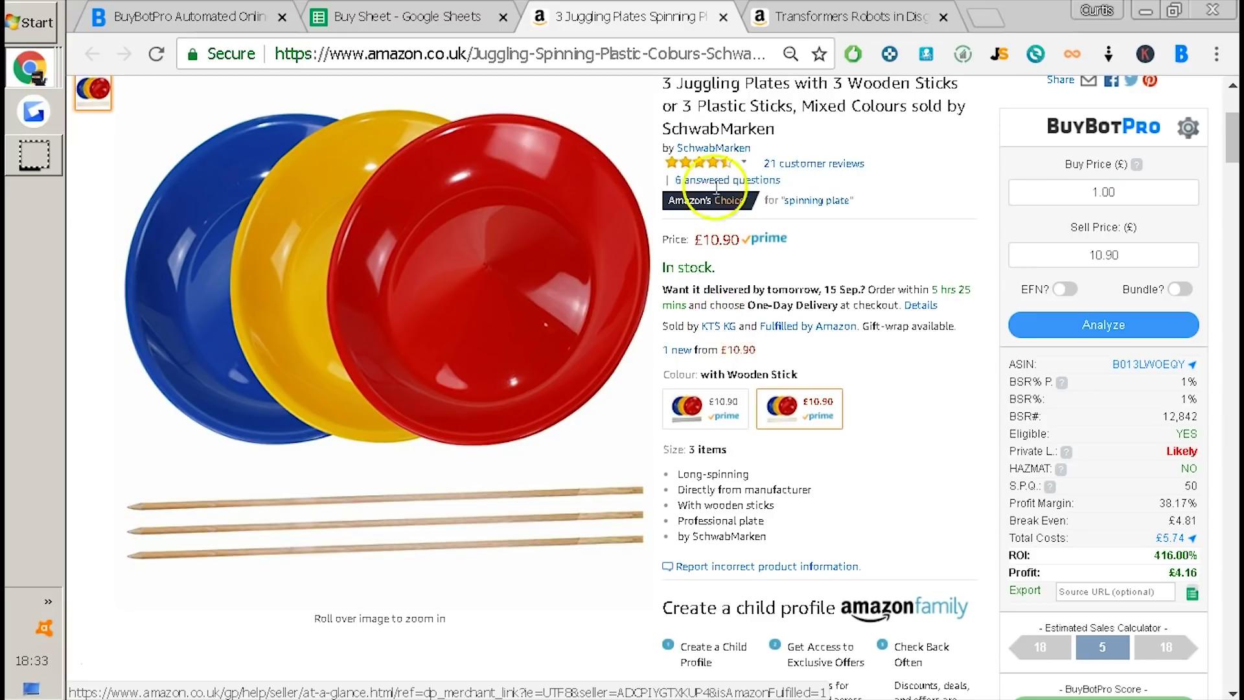
- Set the juggling plates' price history range to Year and check the new offer count and listing details
{"action": "scroll", "coordinate": [738, 363], "scroll_direction": "down", "scroll_amount": 12}
{"action": "left_click", "coordinate": [818, 507]}
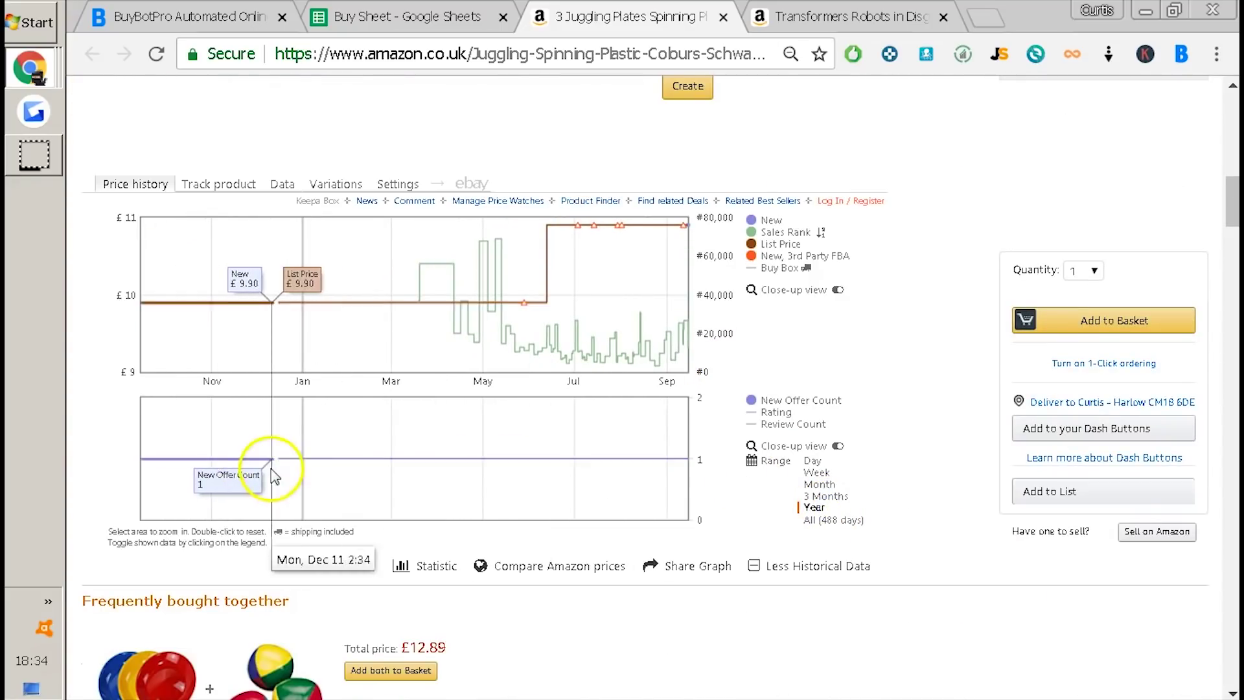
{"action": "scroll", "coordinate": [813, 504], "scroll_direction": "up", "scroll_amount": 9}
{"action": "scroll", "coordinate": [811, 506], "scroll_direction": "up", "scroll_amount": 4}
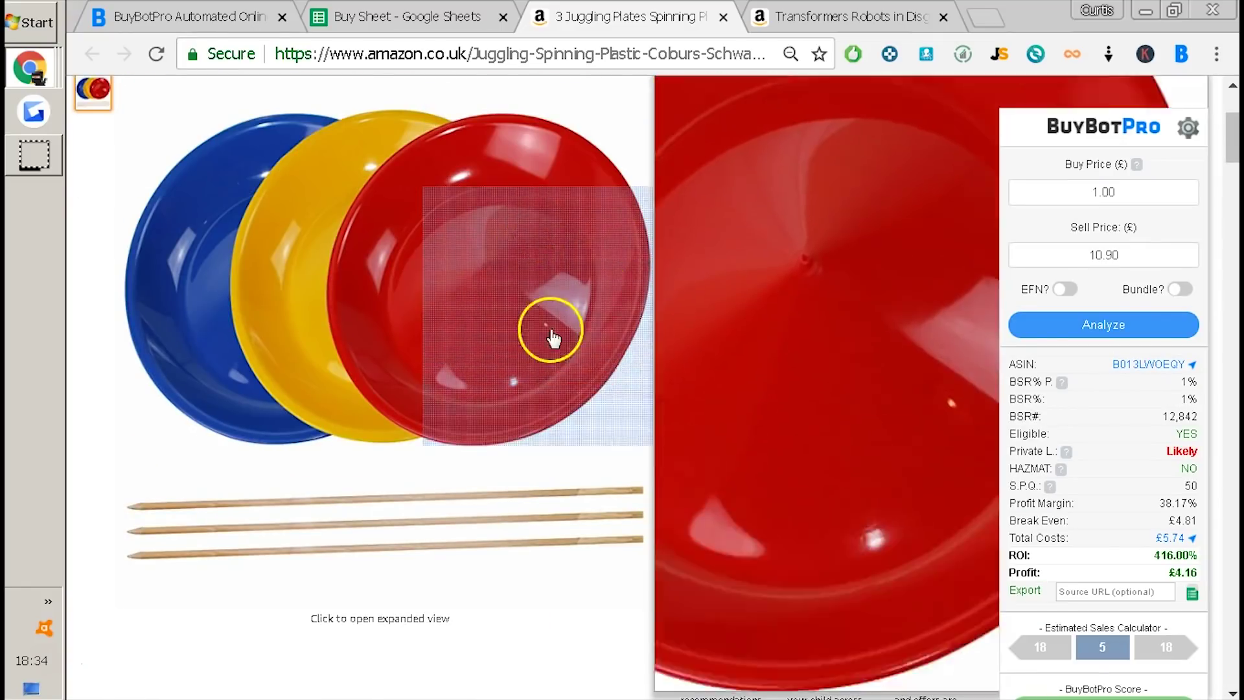
{"action": "scroll", "coordinate": [861, 469], "scroll_direction": "down", "scroll_amount": 5}
{"action": "scroll", "coordinate": [868, 462], "scroll_direction": "up", "scroll_amount": 5}
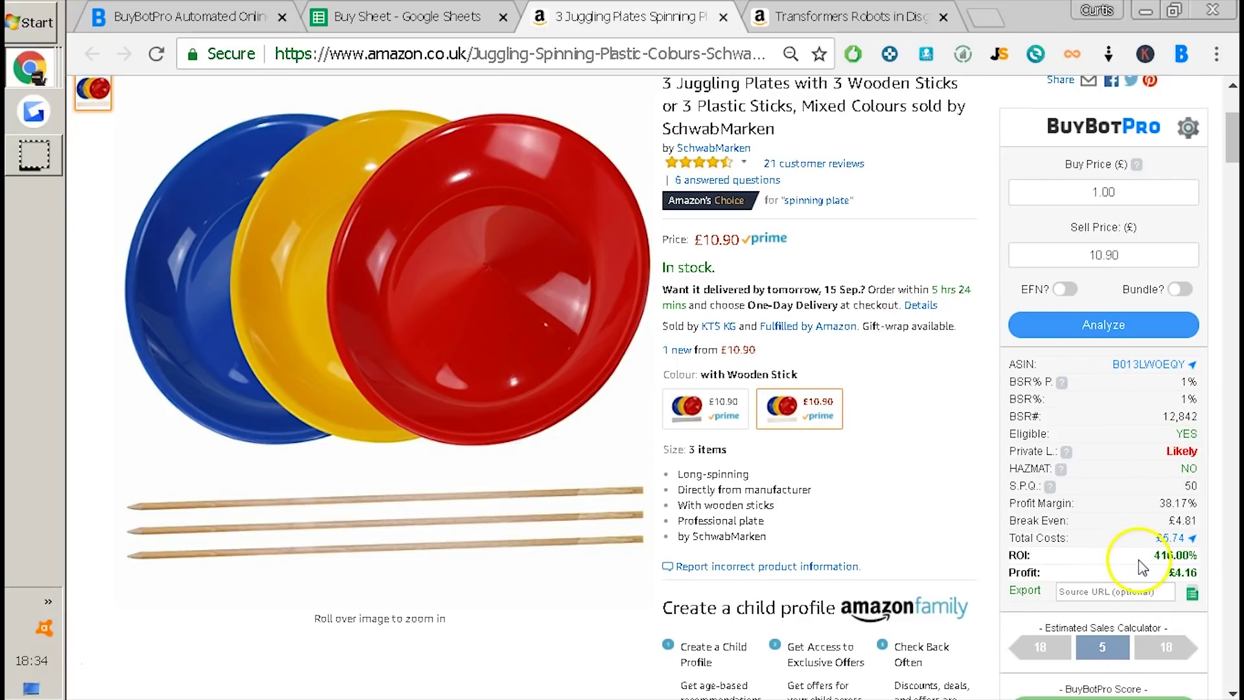
{"action": "mouse_move", "coordinate": [615, 187]}
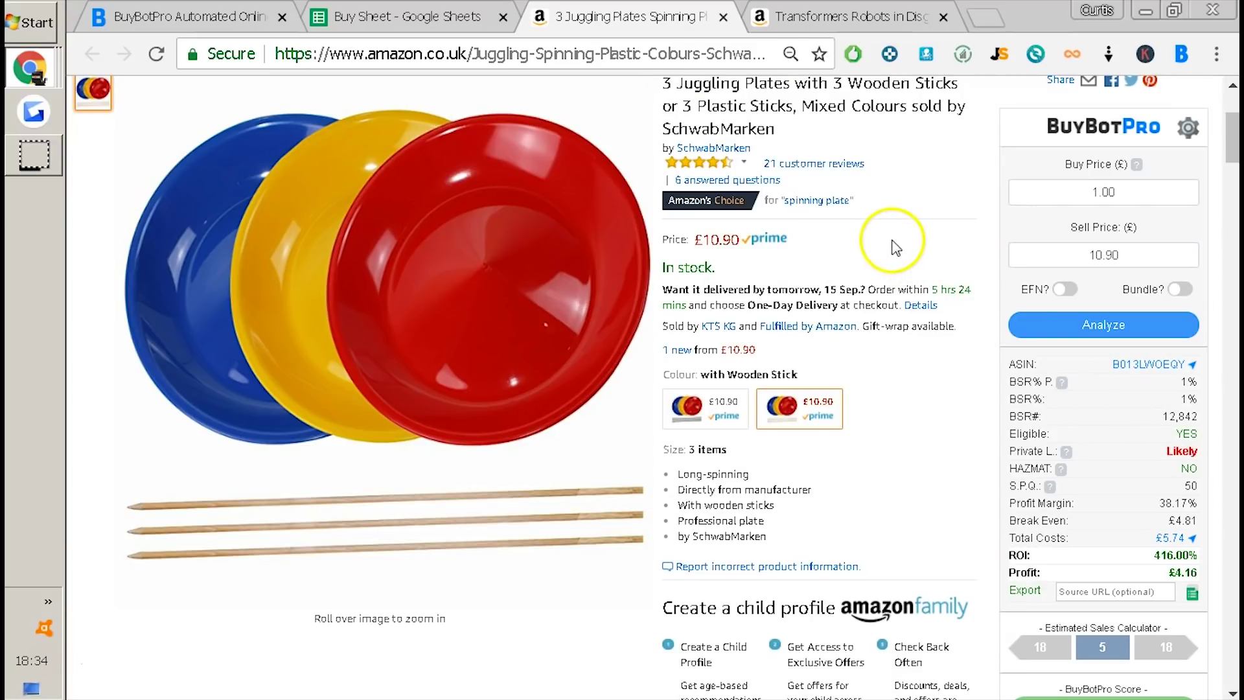
{"action": "scroll", "coordinate": [816, 233], "scroll_direction": "up", "scroll_amount": 3}
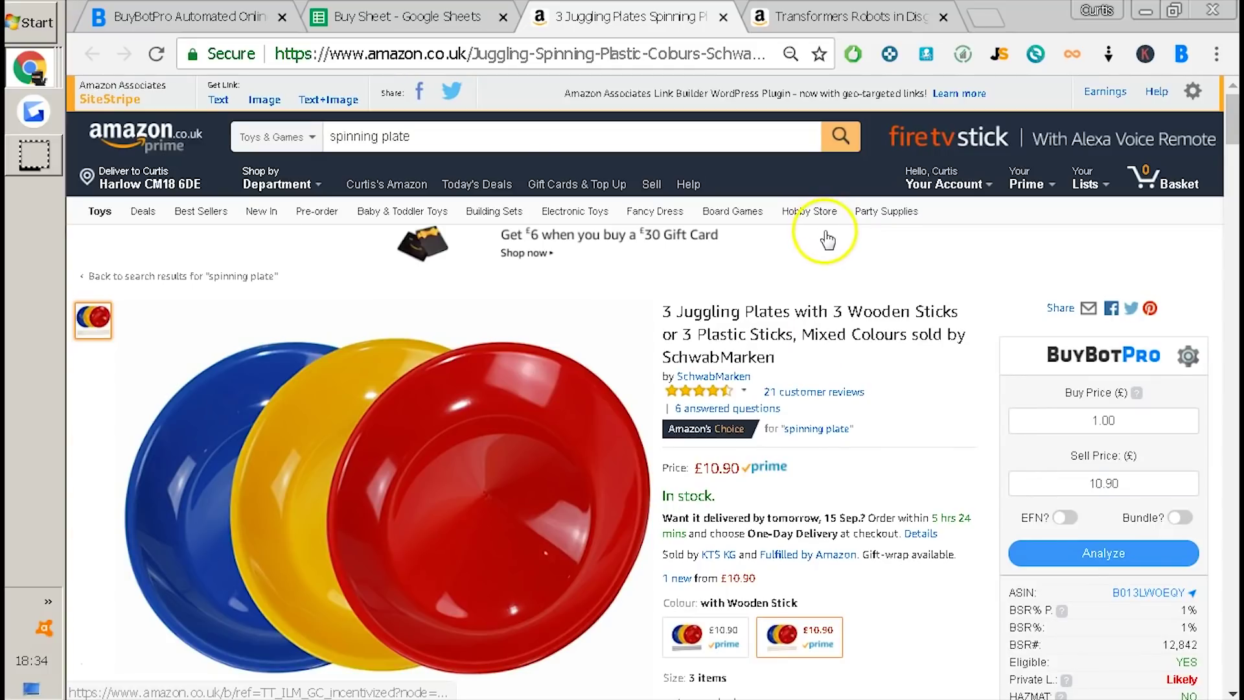
{"action": "scroll", "coordinate": [944, 360], "scroll_direction": "down", "scroll_amount": 2}
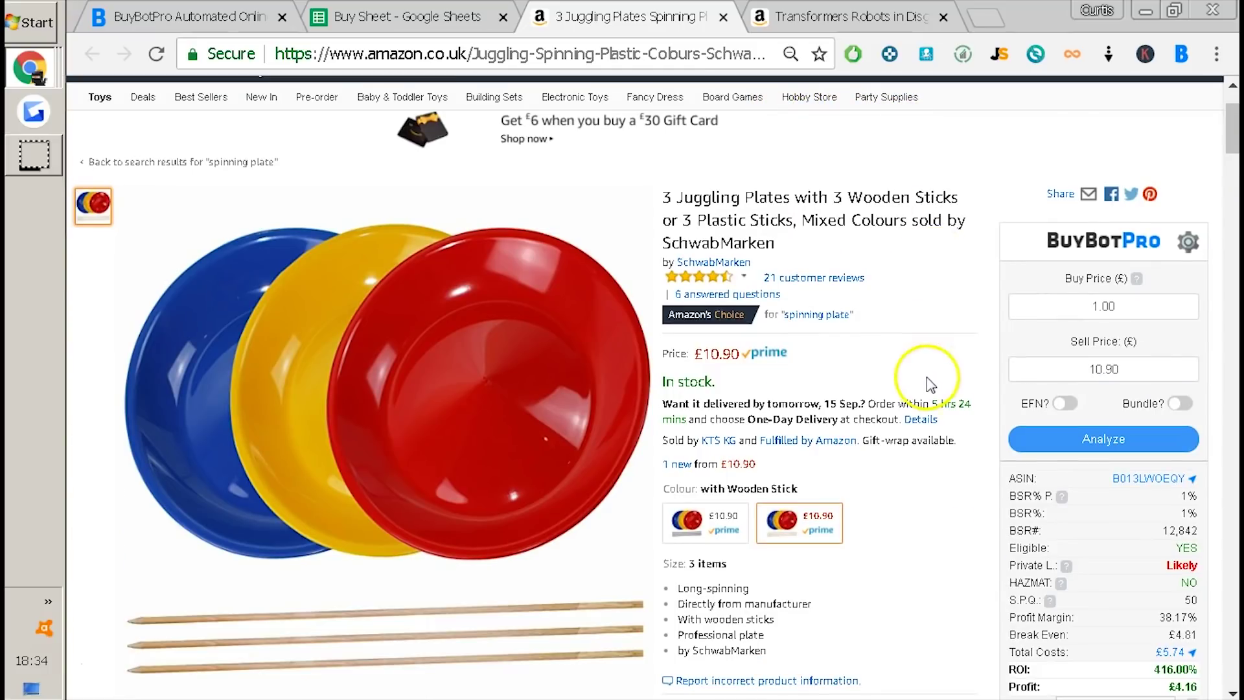
- Switch to the BuyBotPro website and examine the name, price and features of the monthly plan without Suspension Safeguard
{"action": "left_click", "coordinate": [220, 18]}
{"action": "scroll", "coordinate": [615, 336], "scroll_direction": "down", "scroll_amount": 5}
{"action": "scroll", "coordinate": [615, 337], "scroll_direction": "down", "scroll_amount": 5}
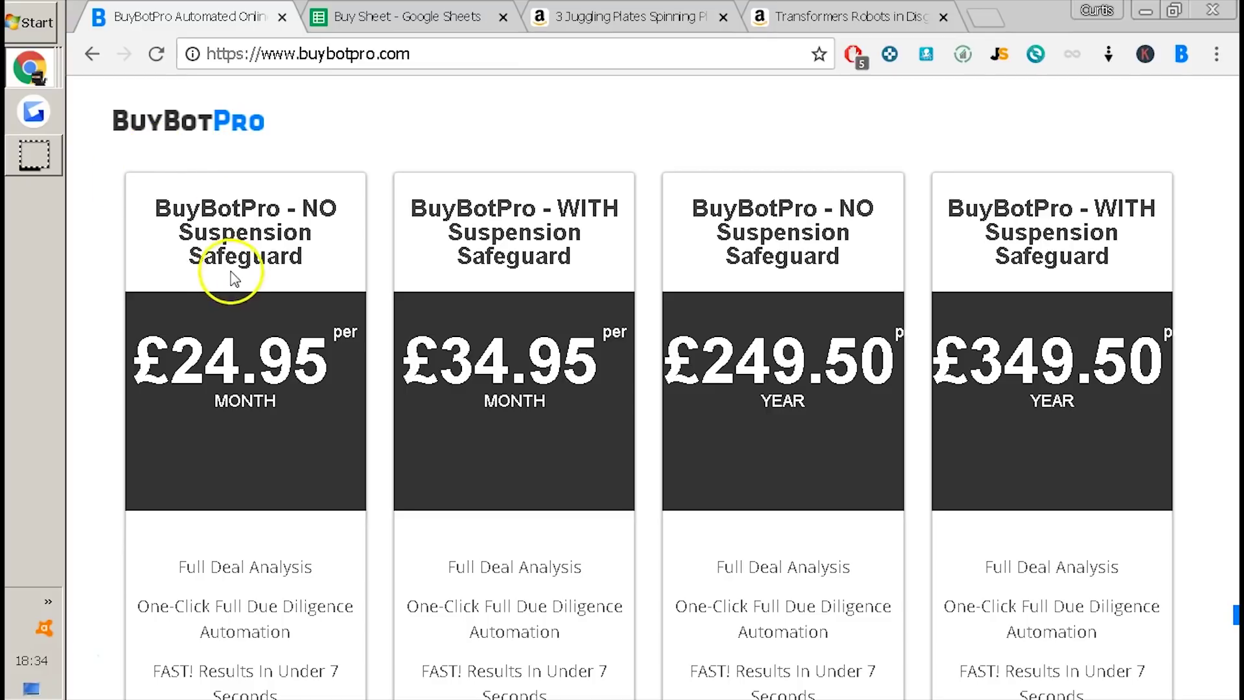
{"action": "left_click_drag", "start_coordinate": [292, 428], "coordinate": [133, 368]}
{"action": "left_click", "coordinate": [178, 210]}
{"action": "left_click_drag", "start_coordinate": [146, 206], "coordinate": [288, 256]}
{"action": "left_click_drag", "start_coordinate": [295, 424], "coordinate": [219, 358]}
{"action": "left_click", "coordinate": [317, 434]}
{"action": "scroll", "coordinate": [305, 431], "scroll_direction": "down", "scroll_amount": 7}
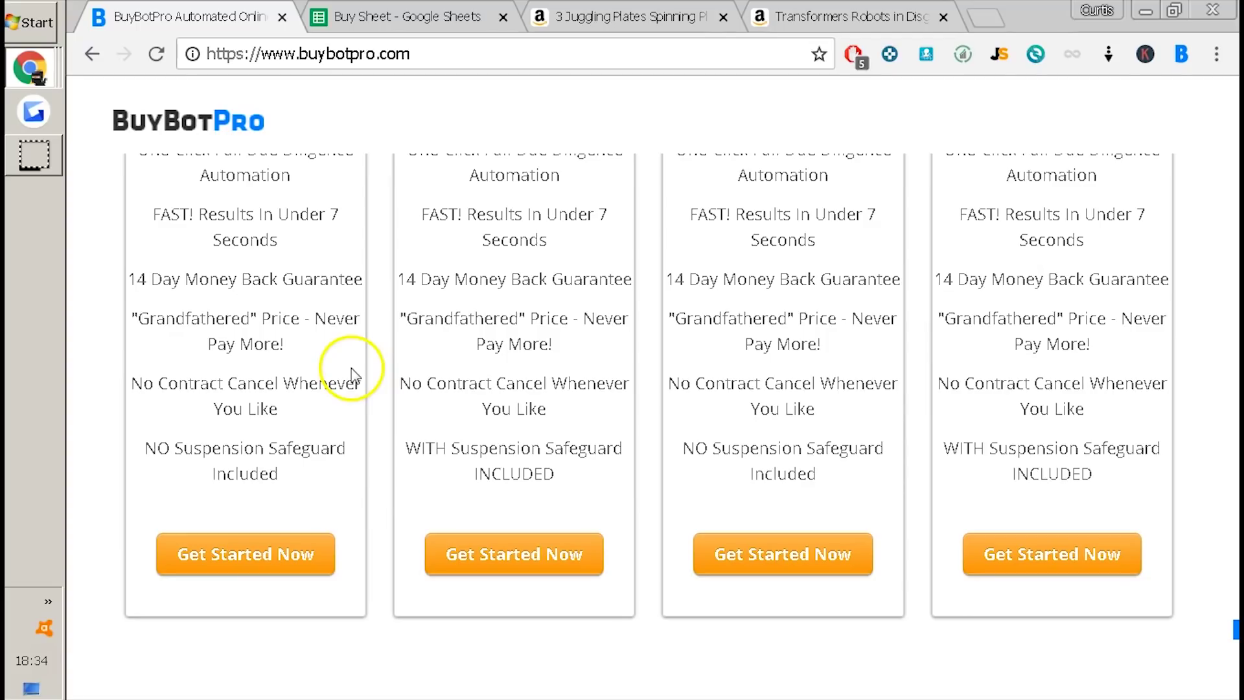
- Compare the features of the BuyBotPro plans with and without Suspension Safeguard in the order section
{"action": "scroll", "coordinate": [265, 302], "scroll_direction": "up", "scroll_amount": 2}
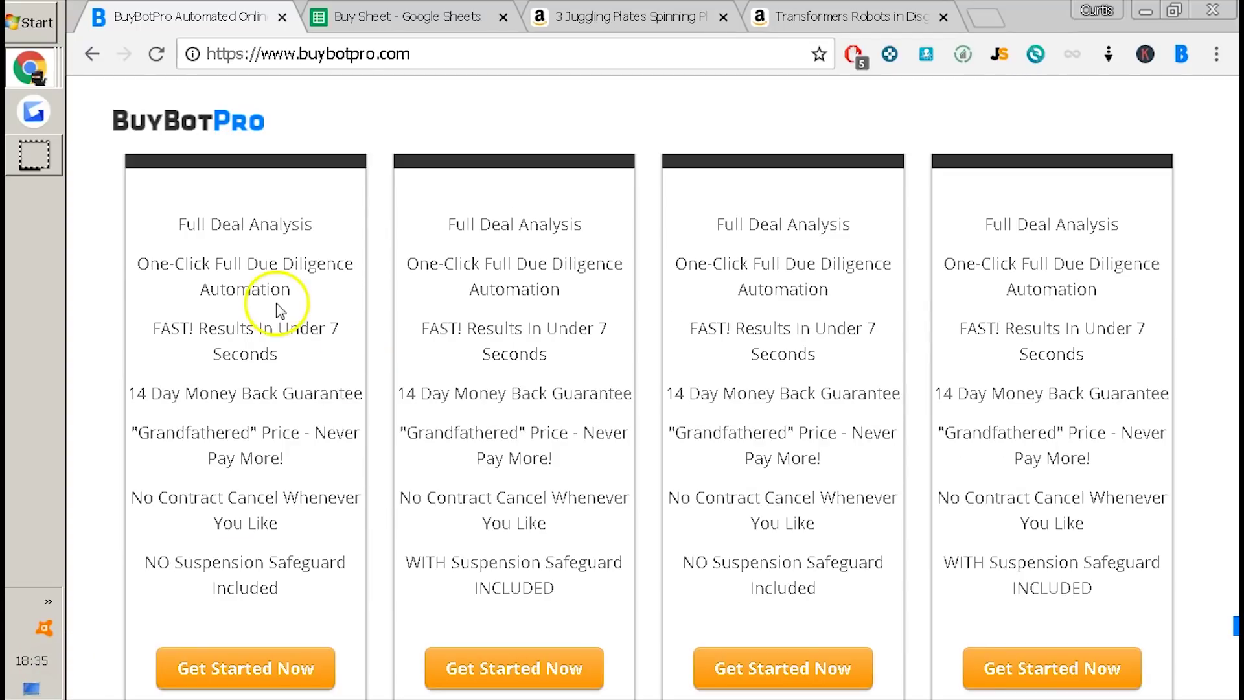
{"action": "scroll", "coordinate": [291, 305], "scroll_direction": "up", "scroll_amount": 8}
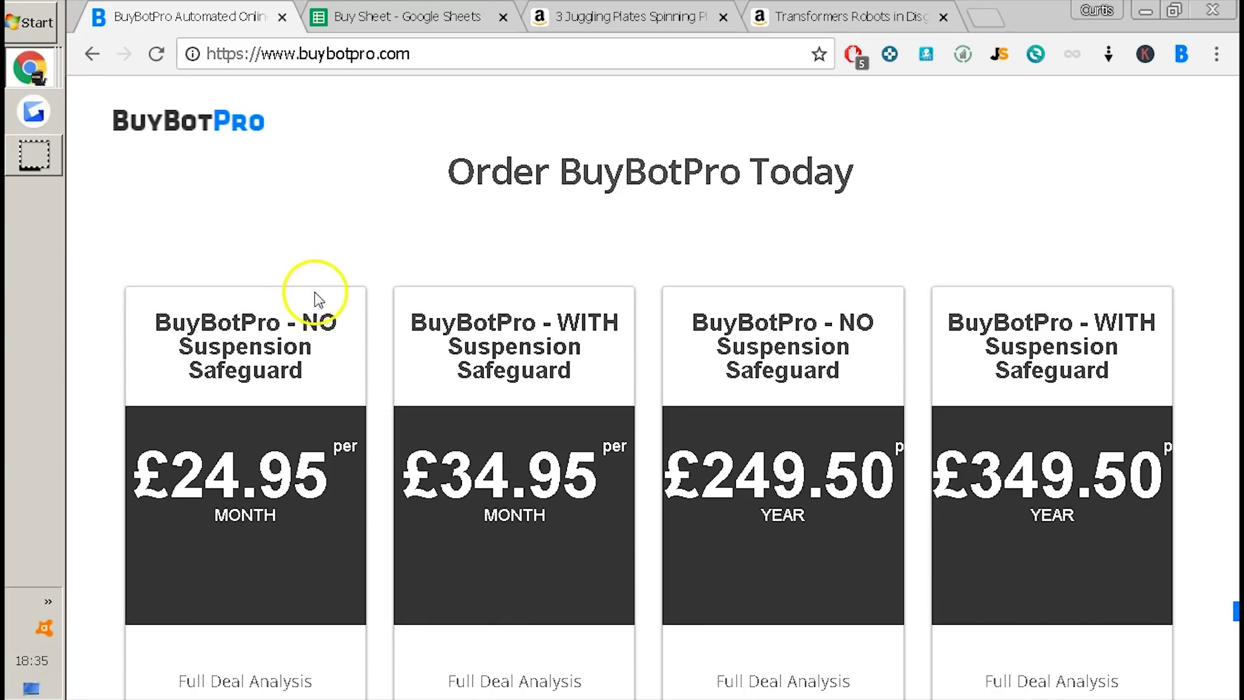
{"action": "scroll", "coordinate": [307, 301], "scroll_direction": "down", "scroll_amount": 4}
{"action": "scroll", "coordinate": [328, 281], "scroll_direction": "up", "scroll_amount": 4}
{"action": "middle_click", "coordinate": [365, 228]}
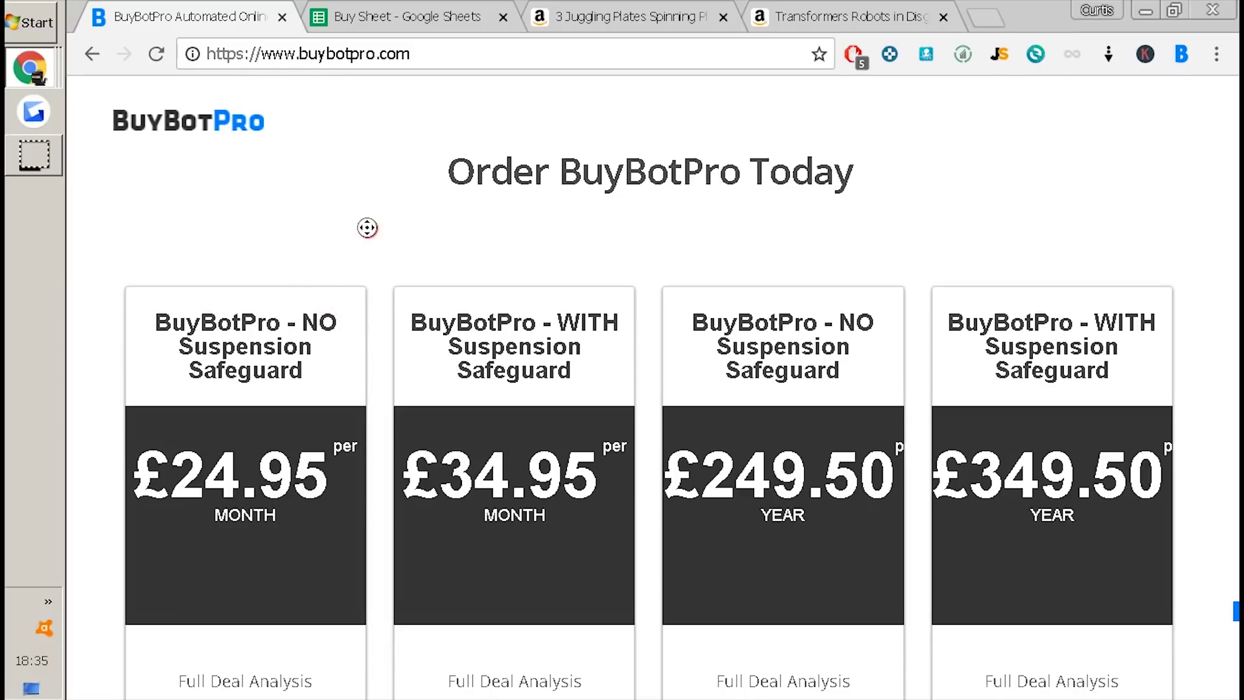
{"action": "left_click", "coordinate": [421, 269]}
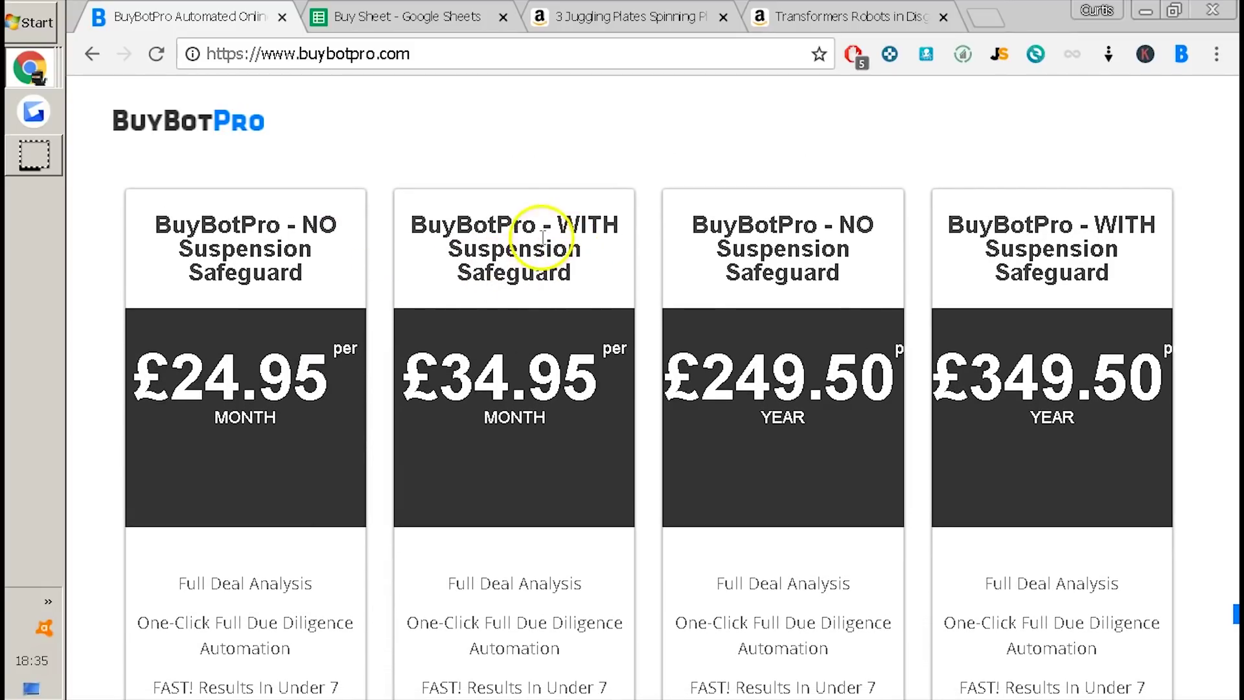
{"action": "scroll", "coordinate": [494, 305], "scroll_direction": "down", "scroll_amount": 6}
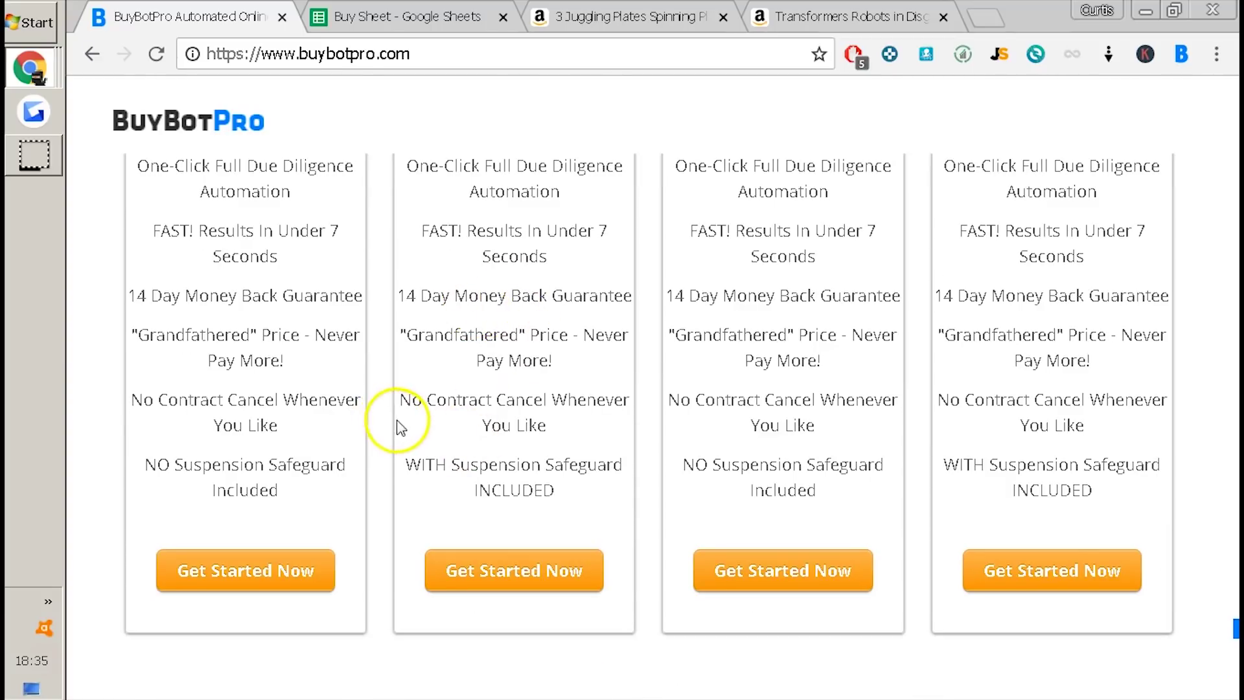
{"action": "scroll", "coordinate": [445, 492], "scroll_direction": "up", "scroll_amount": 3}
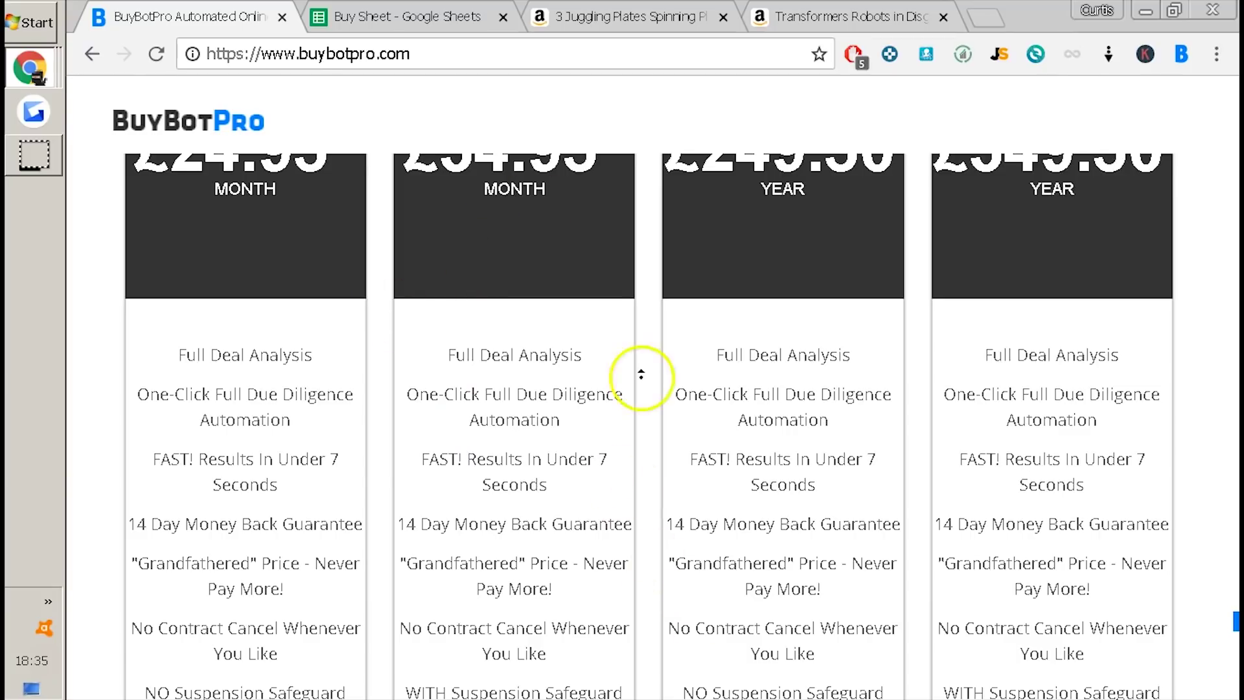
{"action": "scroll", "coordinate": [642, 369], "scroll_direction": "up", "scroll_amount": 2}
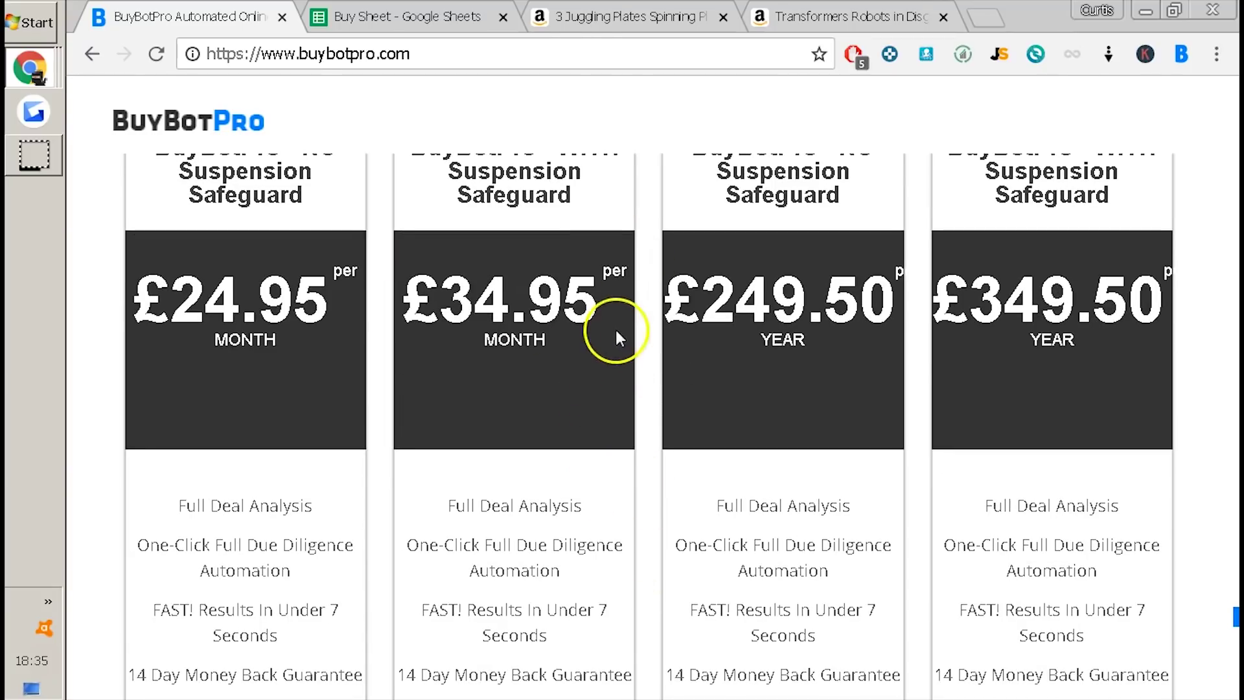
{"action": "scroll", "coordinate": [616, 311], "scroll_direction": "up", "scroll_amount": 2}
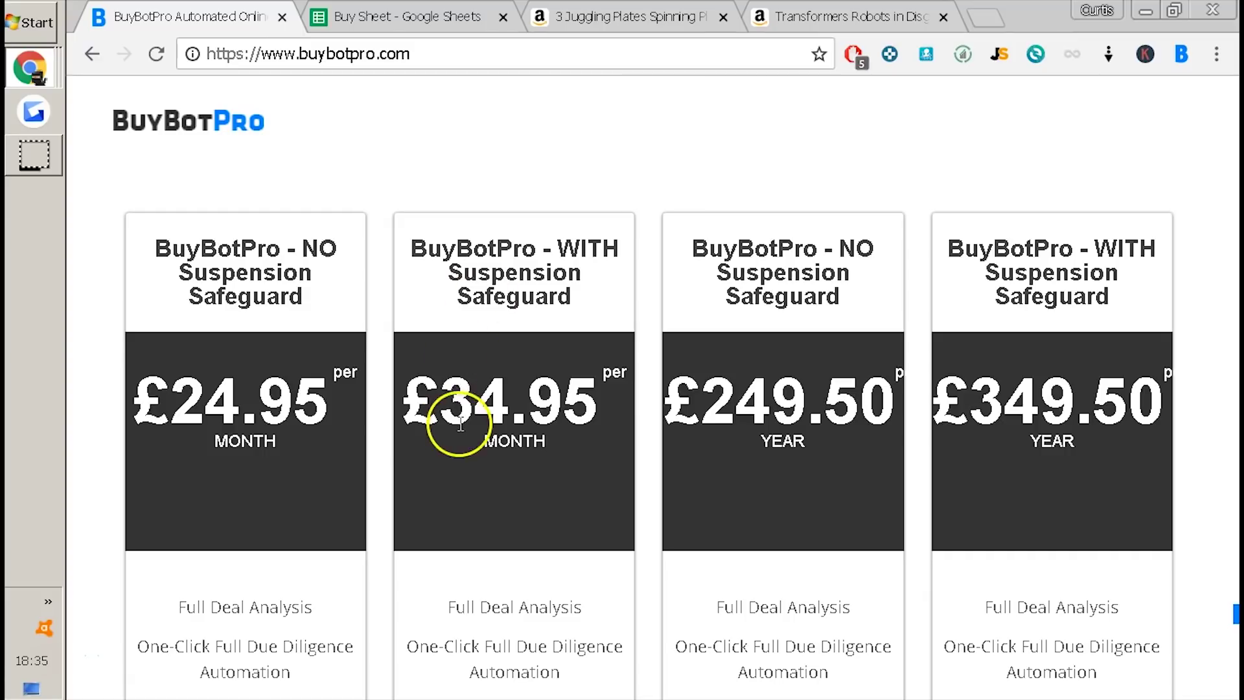
- Compare the prices of the two monthly BuyBotPro plans and review the name of the plan with Suspension Safeguard
{"action": "left_click_drag", "start_coordinate": [169, 408], "coordinate": [327, 408]}
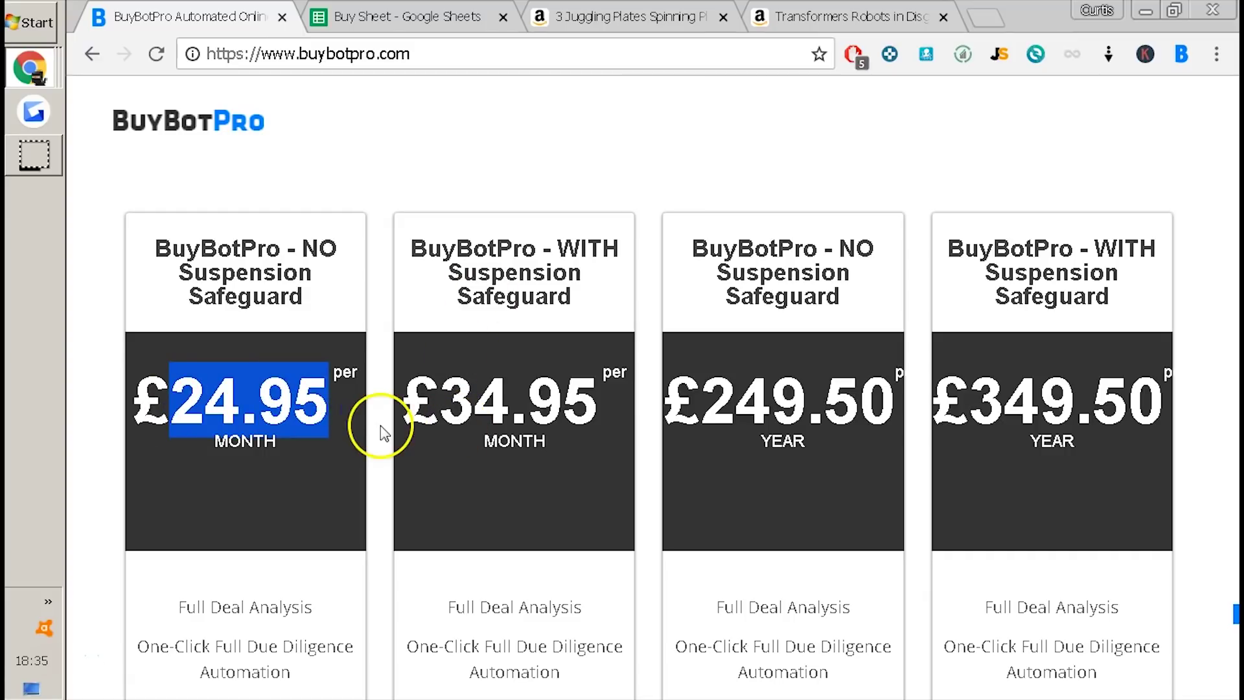
{"action": "mouse_move", "coordinate": [439, 403]}
{"action": "left_mouse_down"}
{"action": "mouse_move", "coordinate": [591, 407]}
{"action": "mouse_move", "coordinate": [441, 407]}
{"action": "left_mouse_up"}
{"action": "left_click", "coordinate": [591, 406]}
{"action": "left_click", "coordinate": [447, 405]}
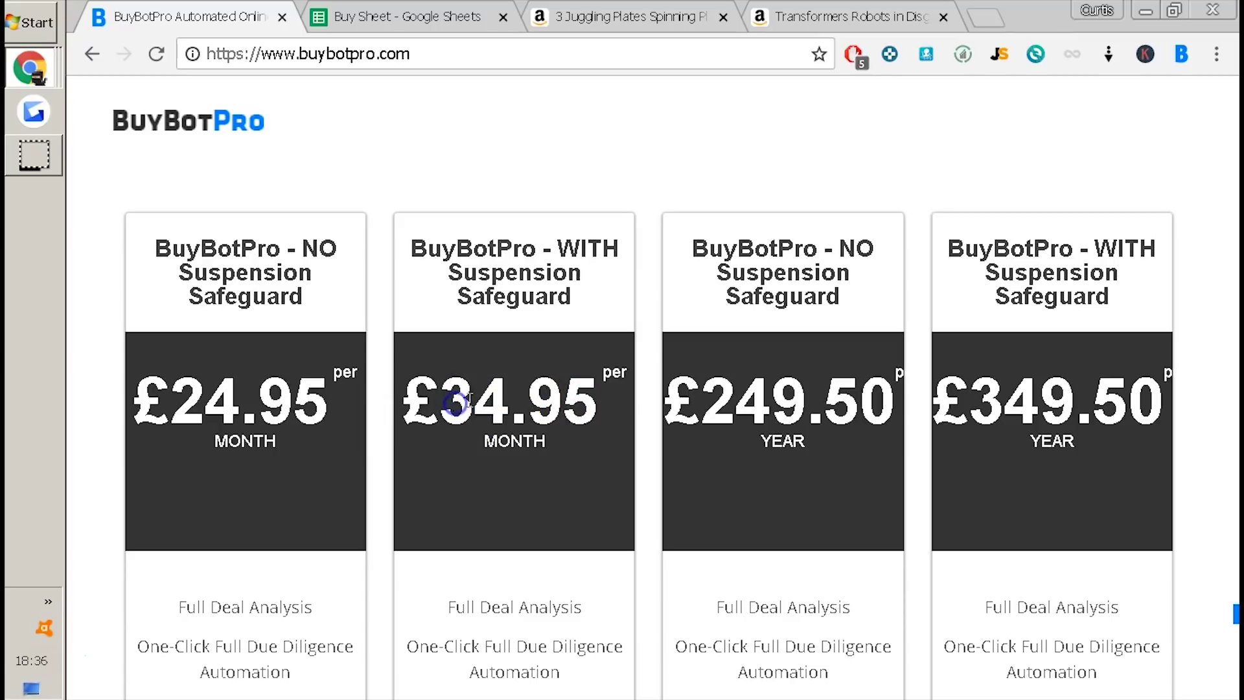
{"action": "mouse_move", "coordinate": [588, 418]}
{"action": "left_mouse_down"}
{"action": "mouse_move", "coordinate": [447, 407]}
{"action": "mouse_move", "coordinate": [547, 393]}
{"action": "mouse_move", "coordinate": [601, 404]}
{"action": "left_mouse_up"}
{"action": "left_click", "coordinate": [604, 405]}
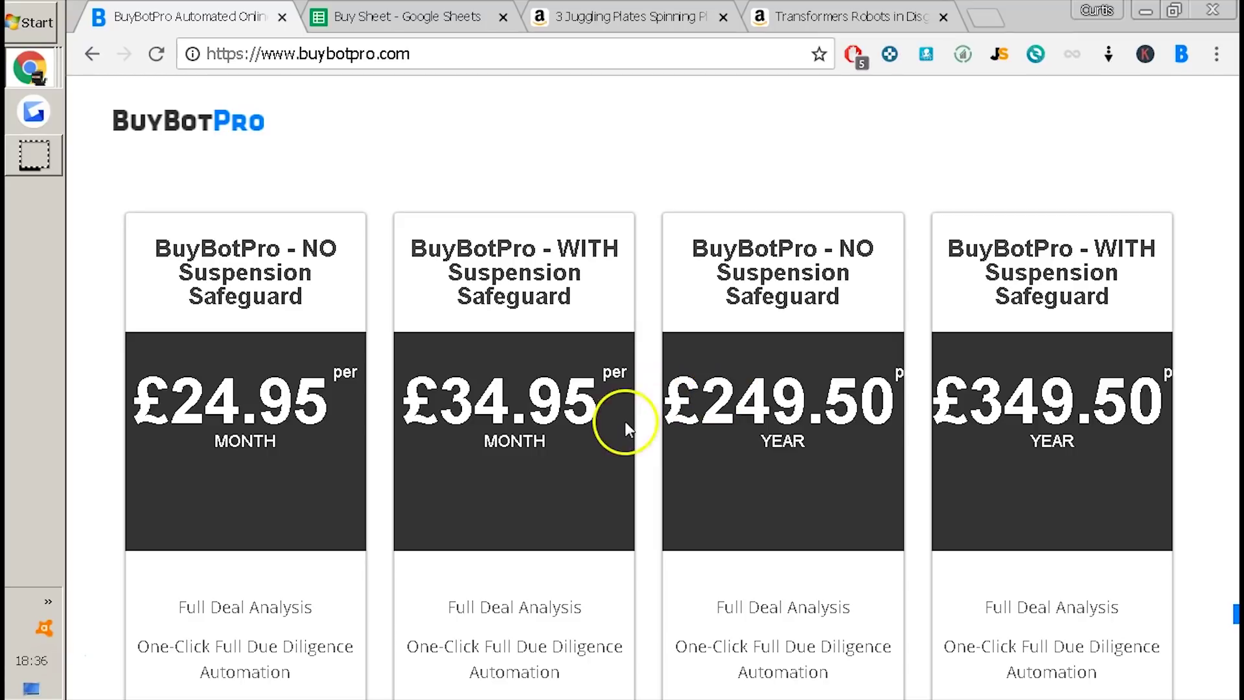
{"action": "left_click_drag", "start_coordinate": [564, 421], "coordinate": [595, 454]}
{"action": "left_click", "coordinate": [606, 466]}
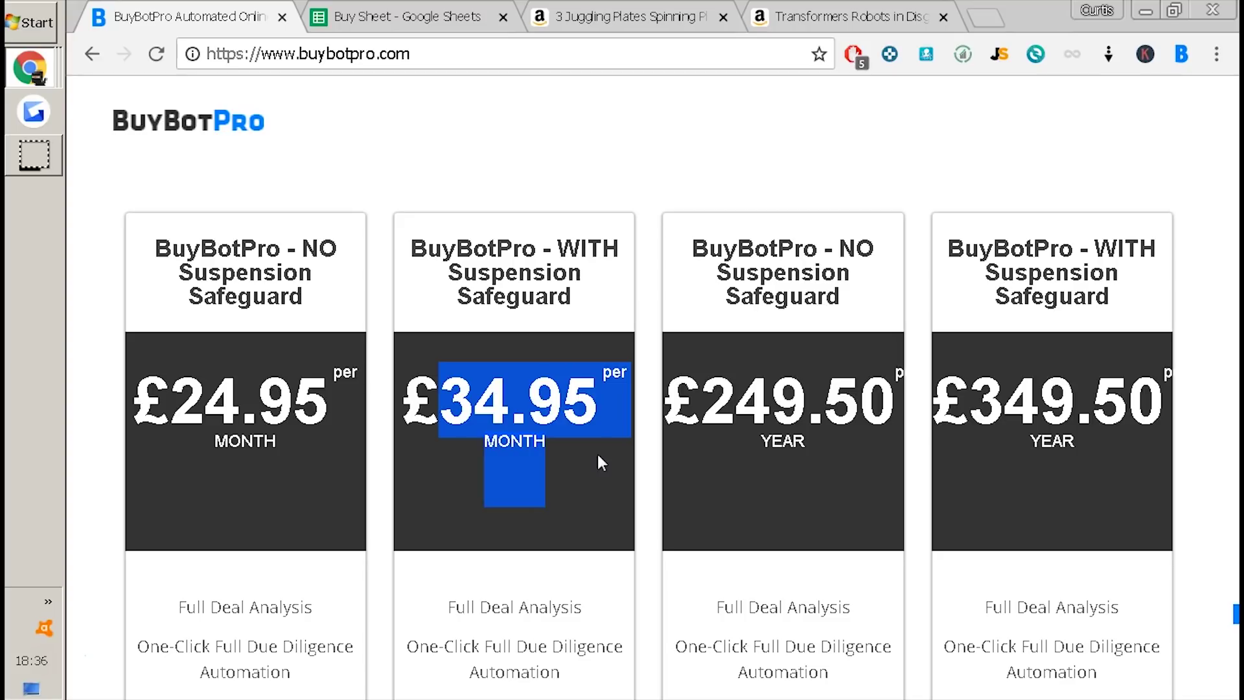
{"action": "left_click", "coordinate": [597, 454]}
{"action": "left_click_drag", "start_coordinate": [597, 453], "coordinate": [427, 334]}
{"action": "left_click", "coordinate": [492, 387]}
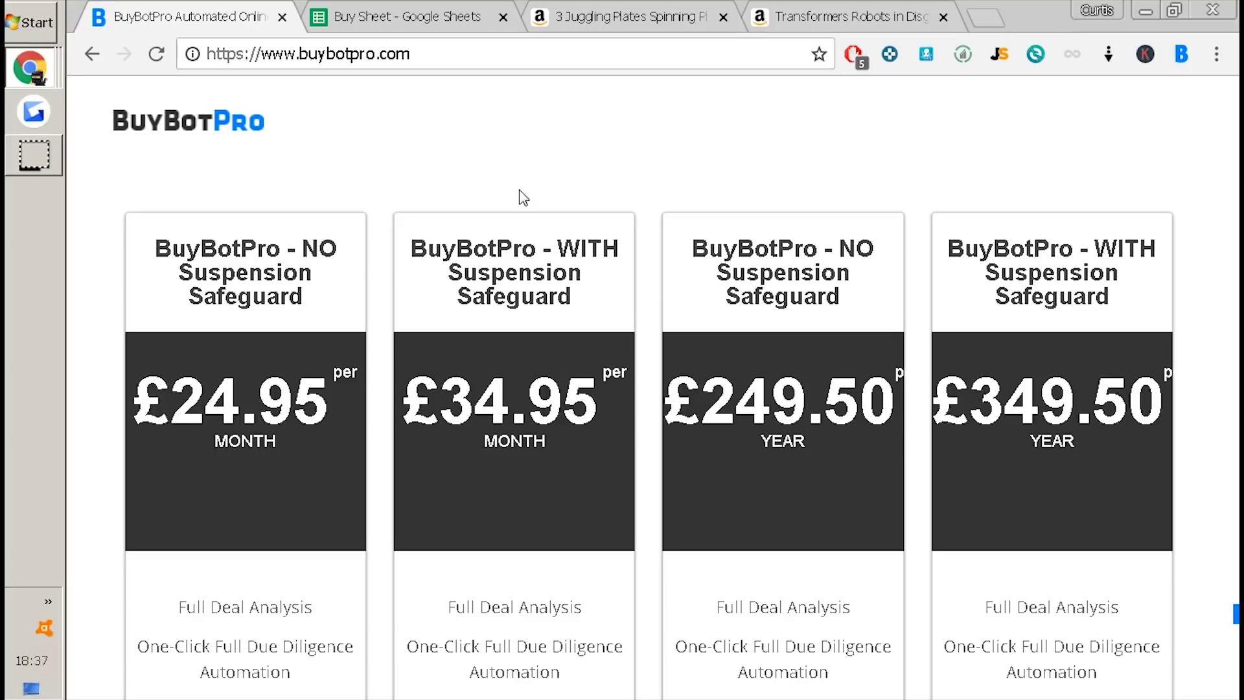
{"action": "mouse_move", "coordinate": [576, 300]}
{"action": "left_mouse_down"}
{"action": "mouse_move", "coordinate": [408, 259]}
{"action": "mouse_move", "coordinate": [577, 293]}
{"action": "left_mouse_up"}
{"action": "left_click", "coordinate": [408, 259]}
{"action": "left_click", "coordinate": [586, 297]}
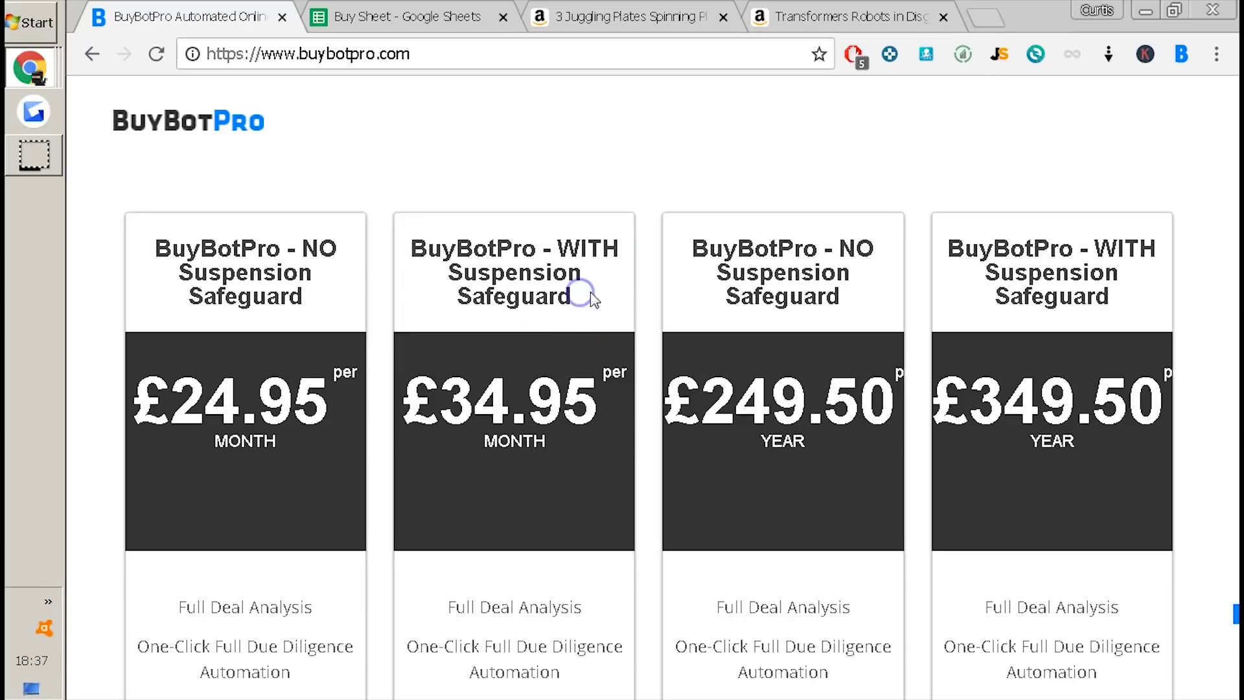